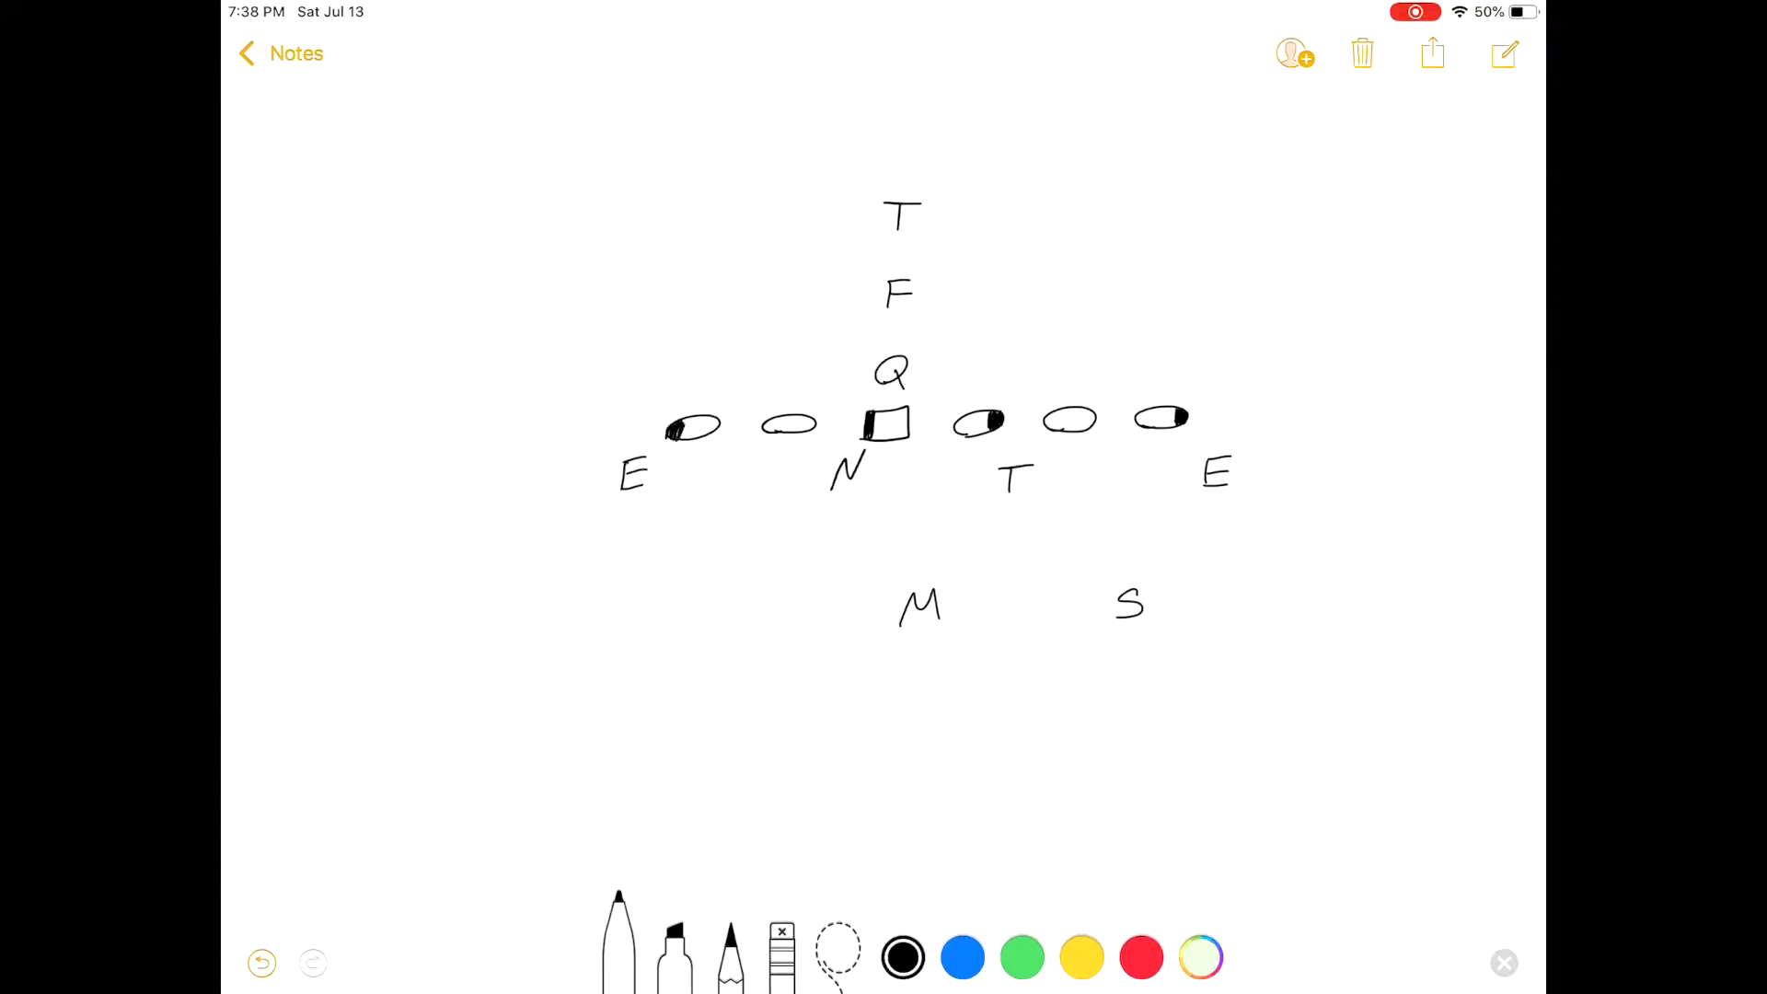
Step: Lasso the entire formation drawing, including all offensive and defensive players, and copy it
click(838, 948)
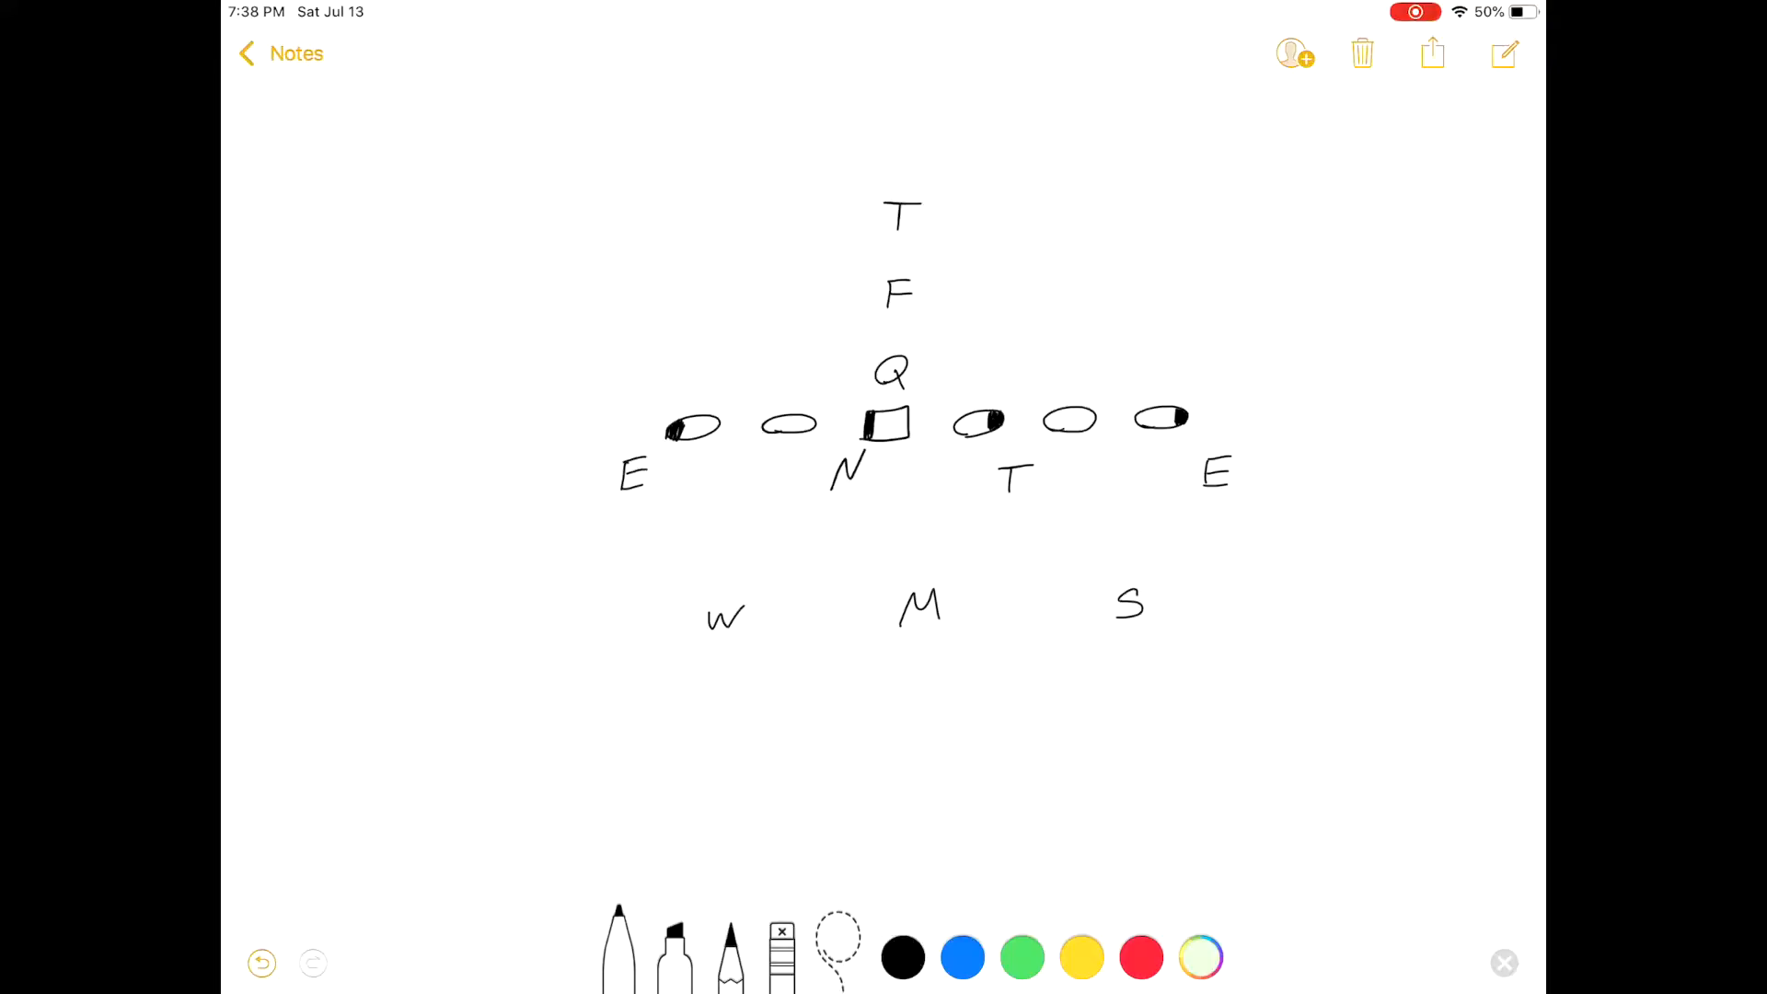
drag(663, 719, 1118, 159)
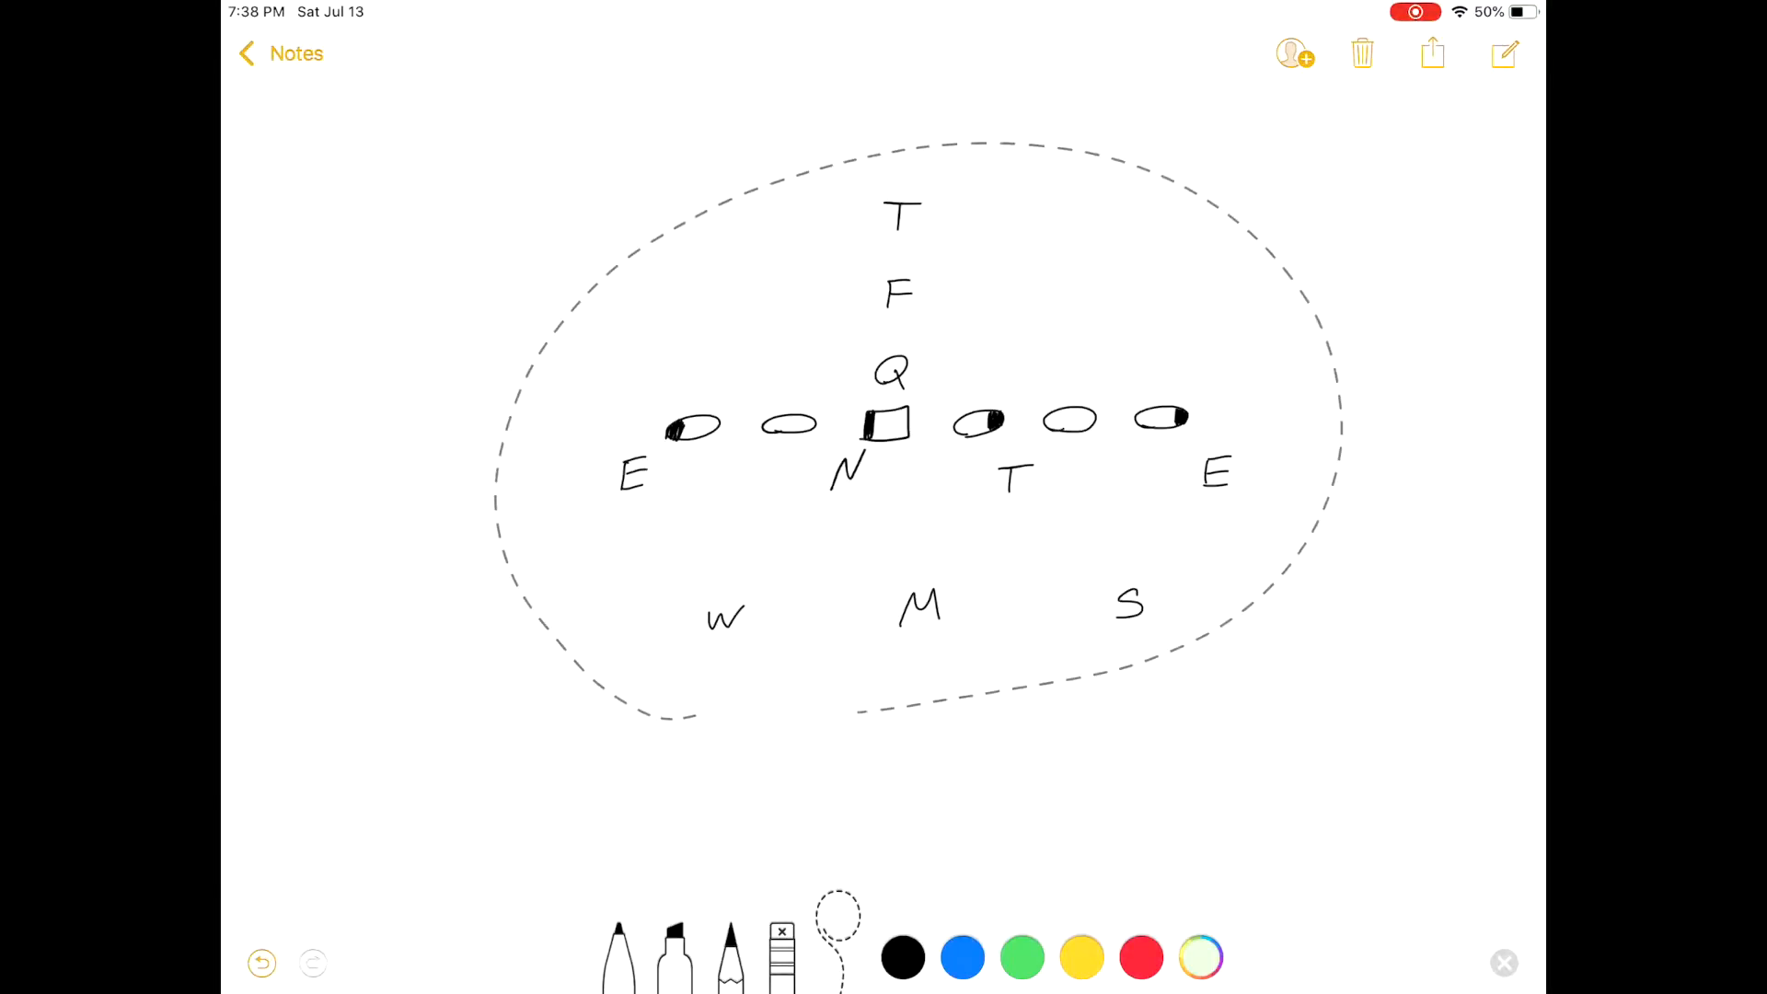
drag(881, 710, 696, 716)
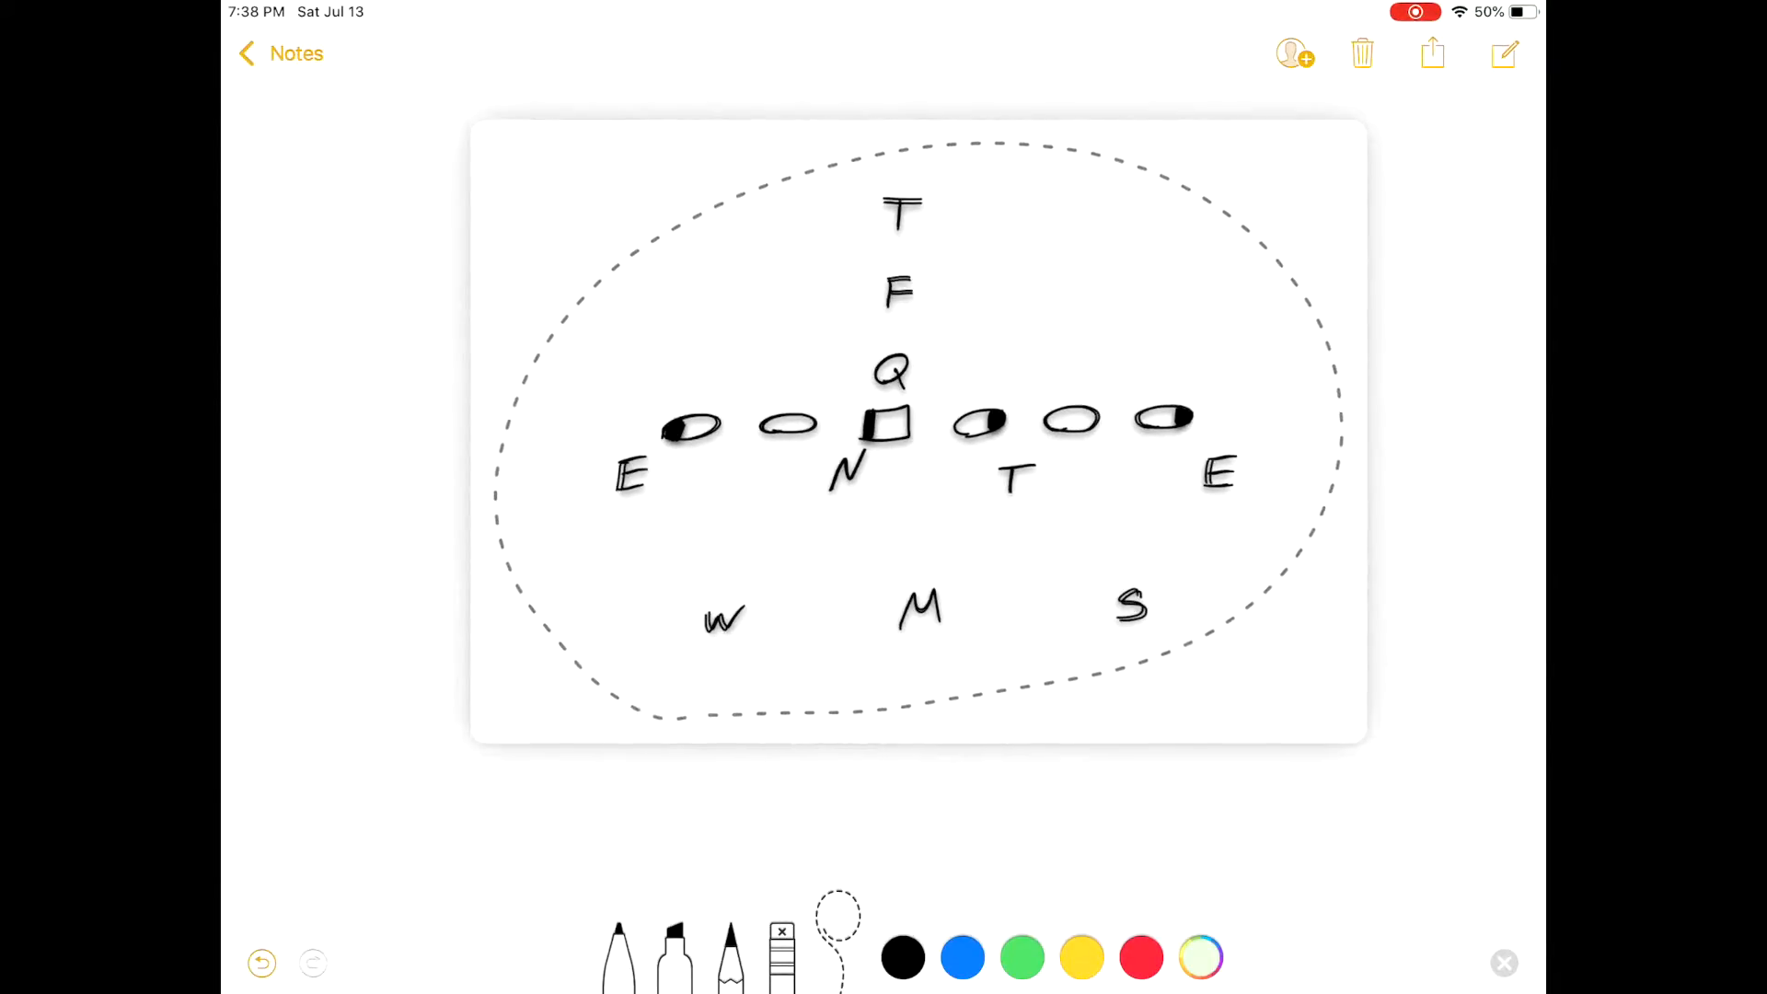
click(919, 431)
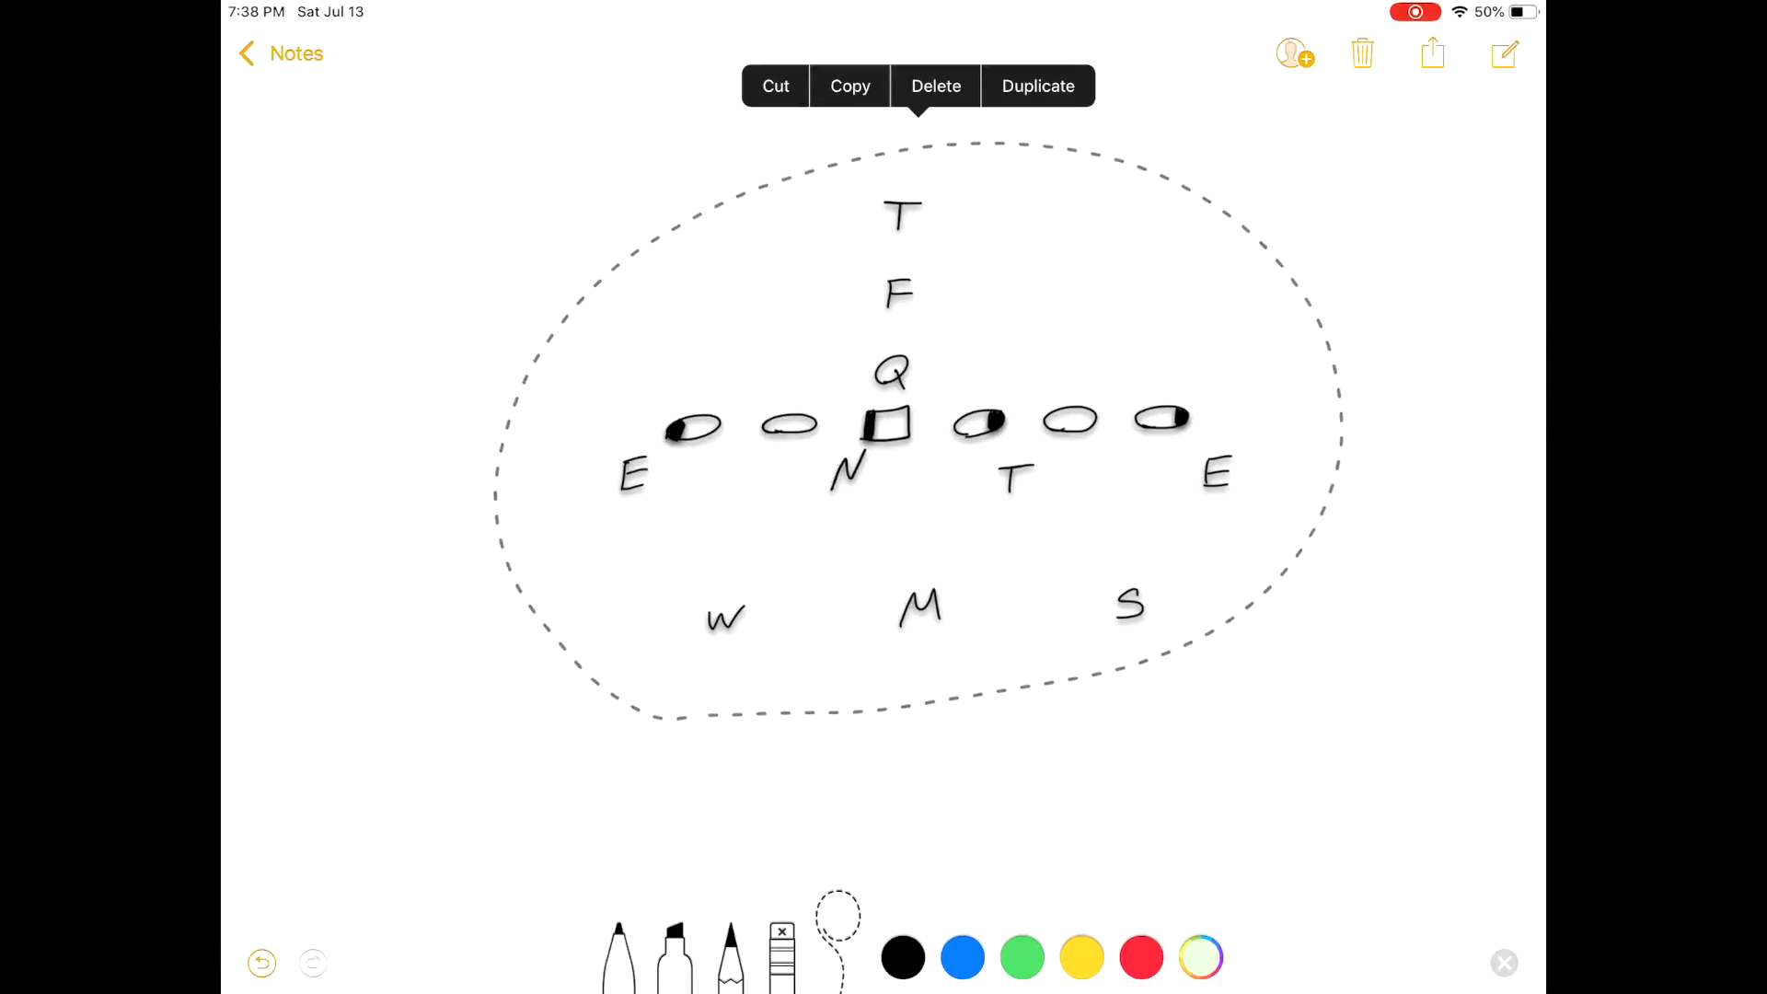
click(850, 85)
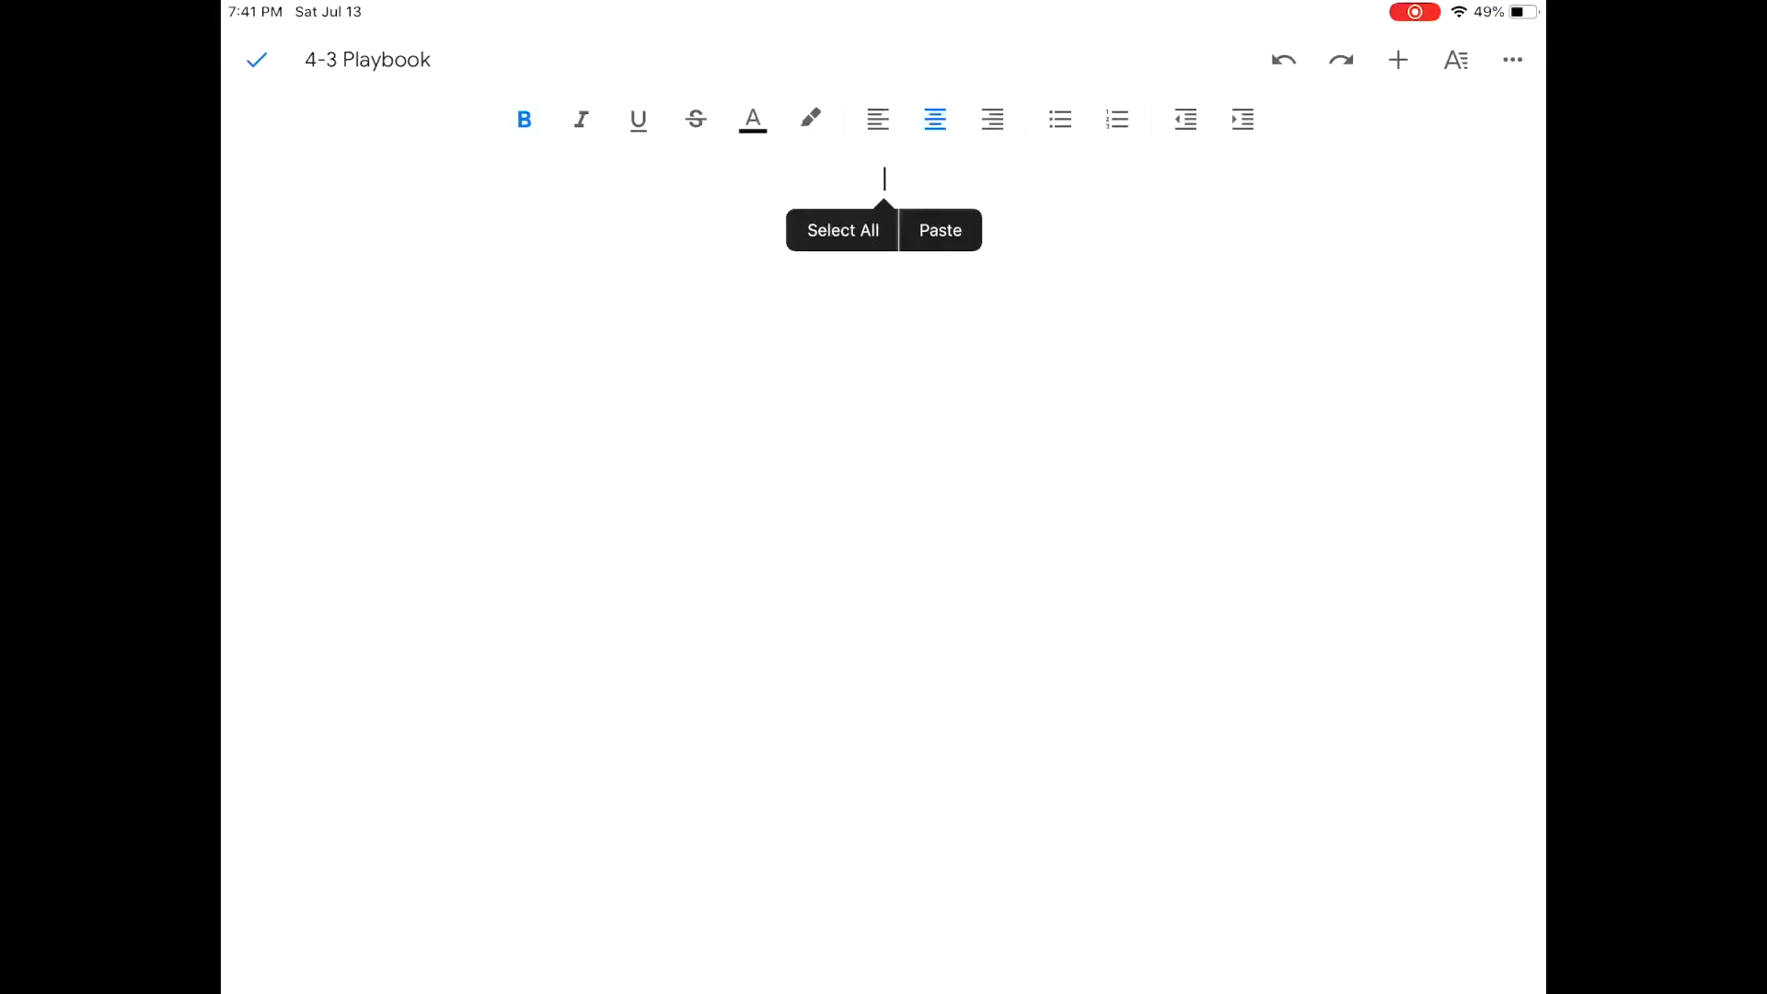
Step: Switch to the 4-3 Playbook document in Google Docs and enter the heading "4-3 Base Fronts Playbook"
text(4-3 Base Fronts Playbook)
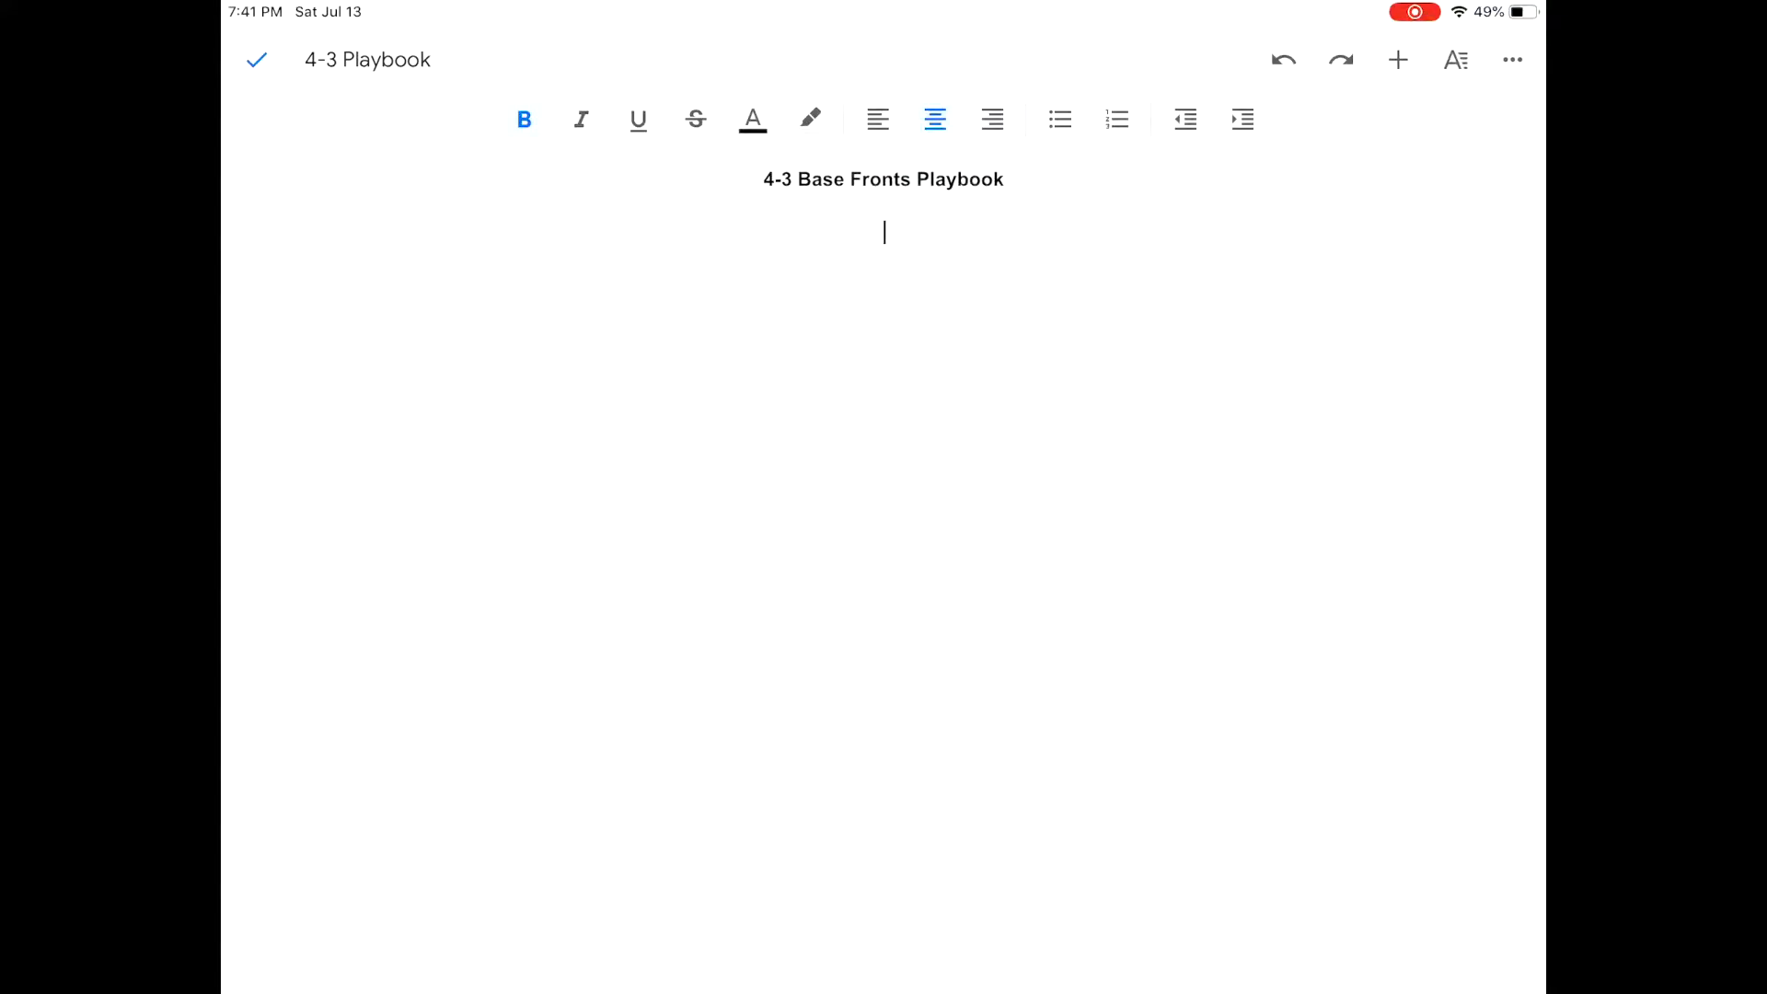
Step: Insert a table with 1 column and 8 rows below the heading
click(1398, 59)
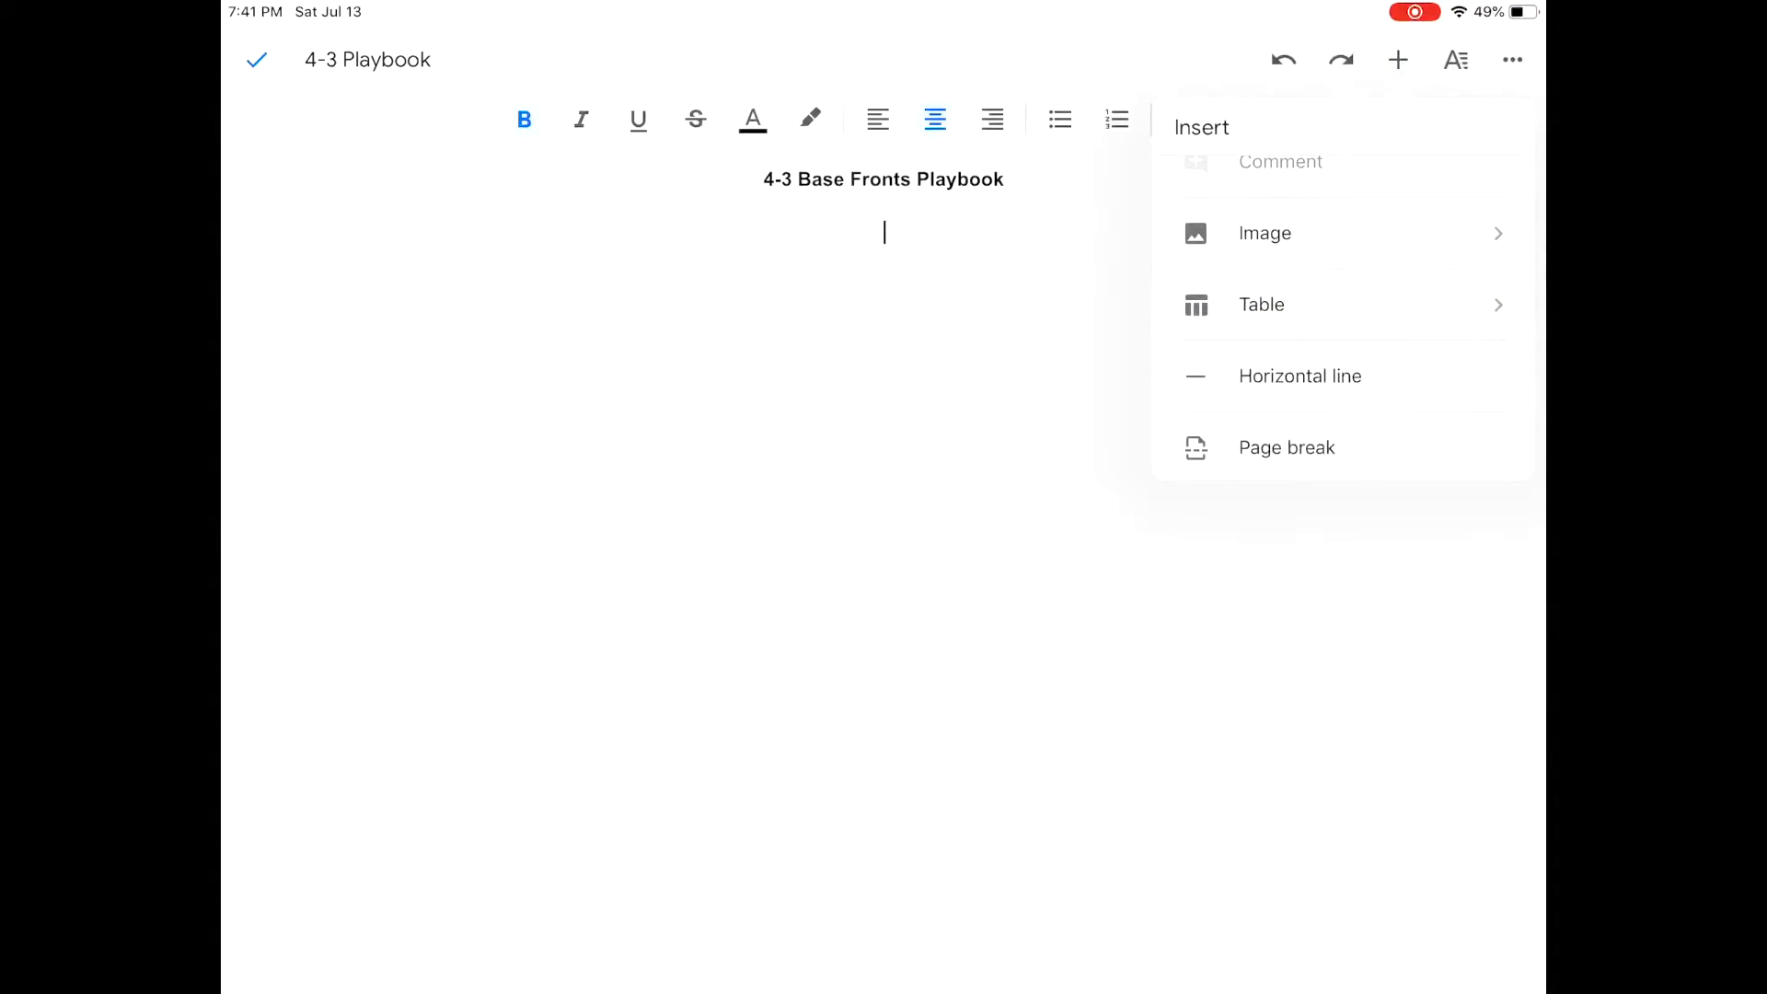
click(1261, 304)
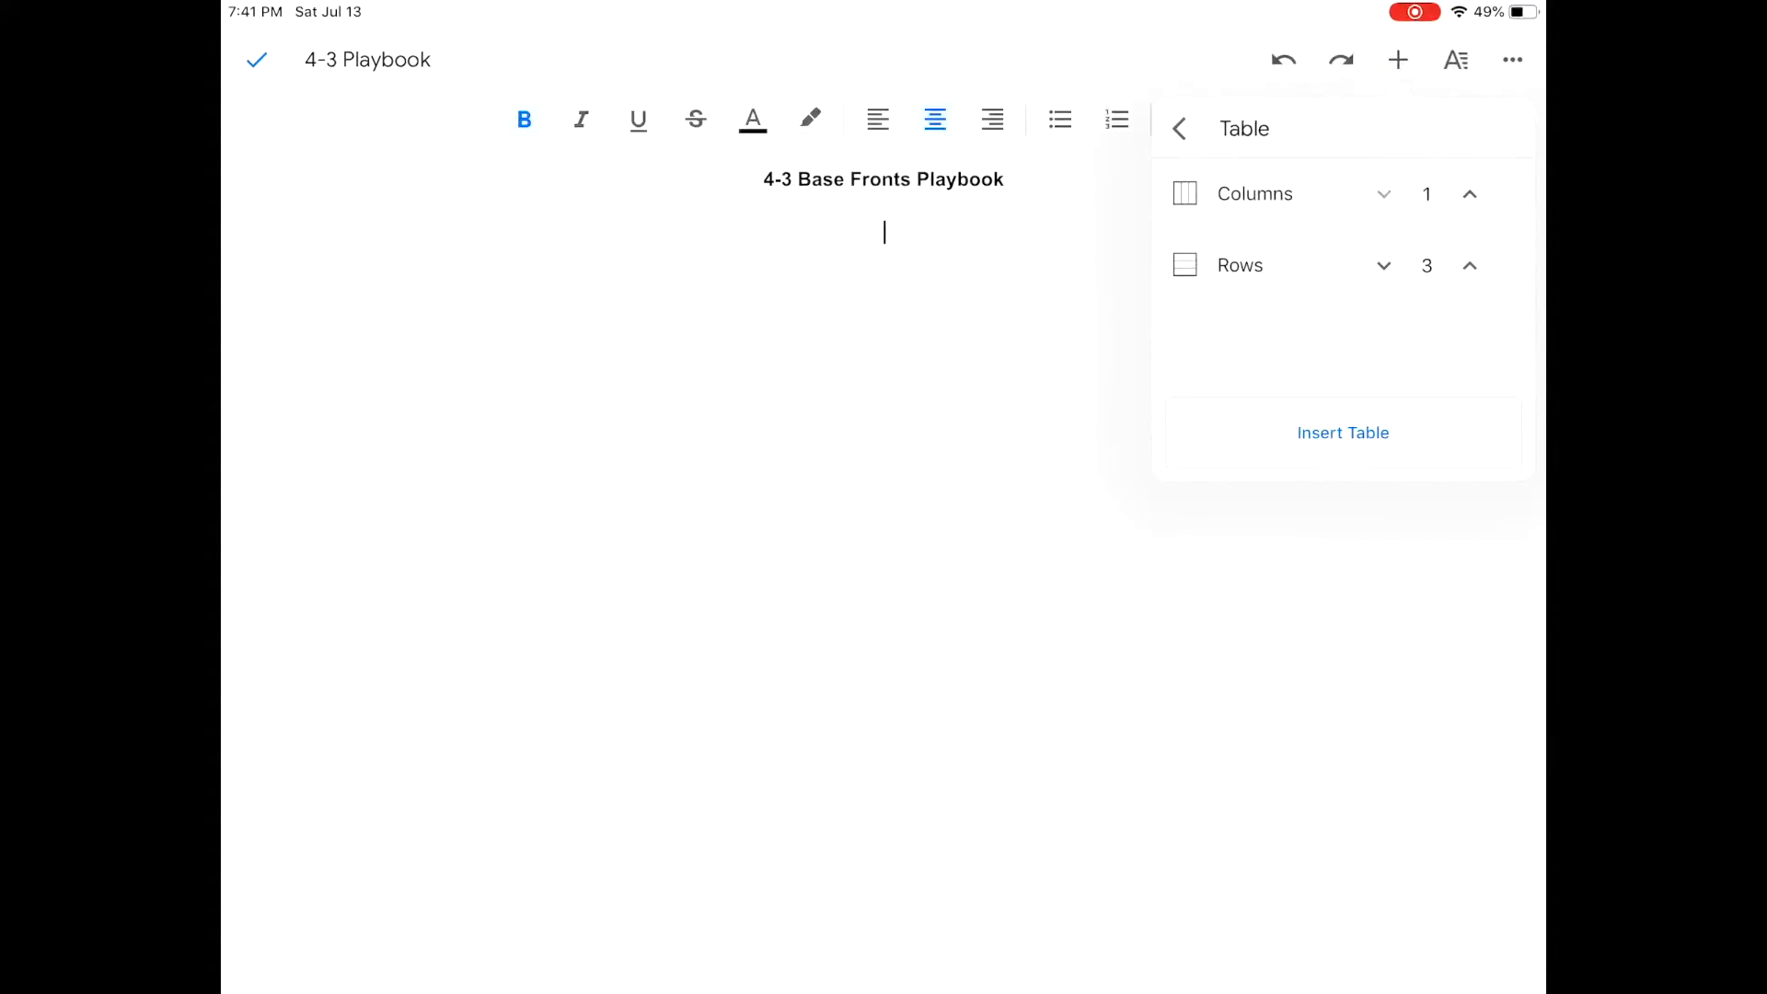
click(1342, 432)
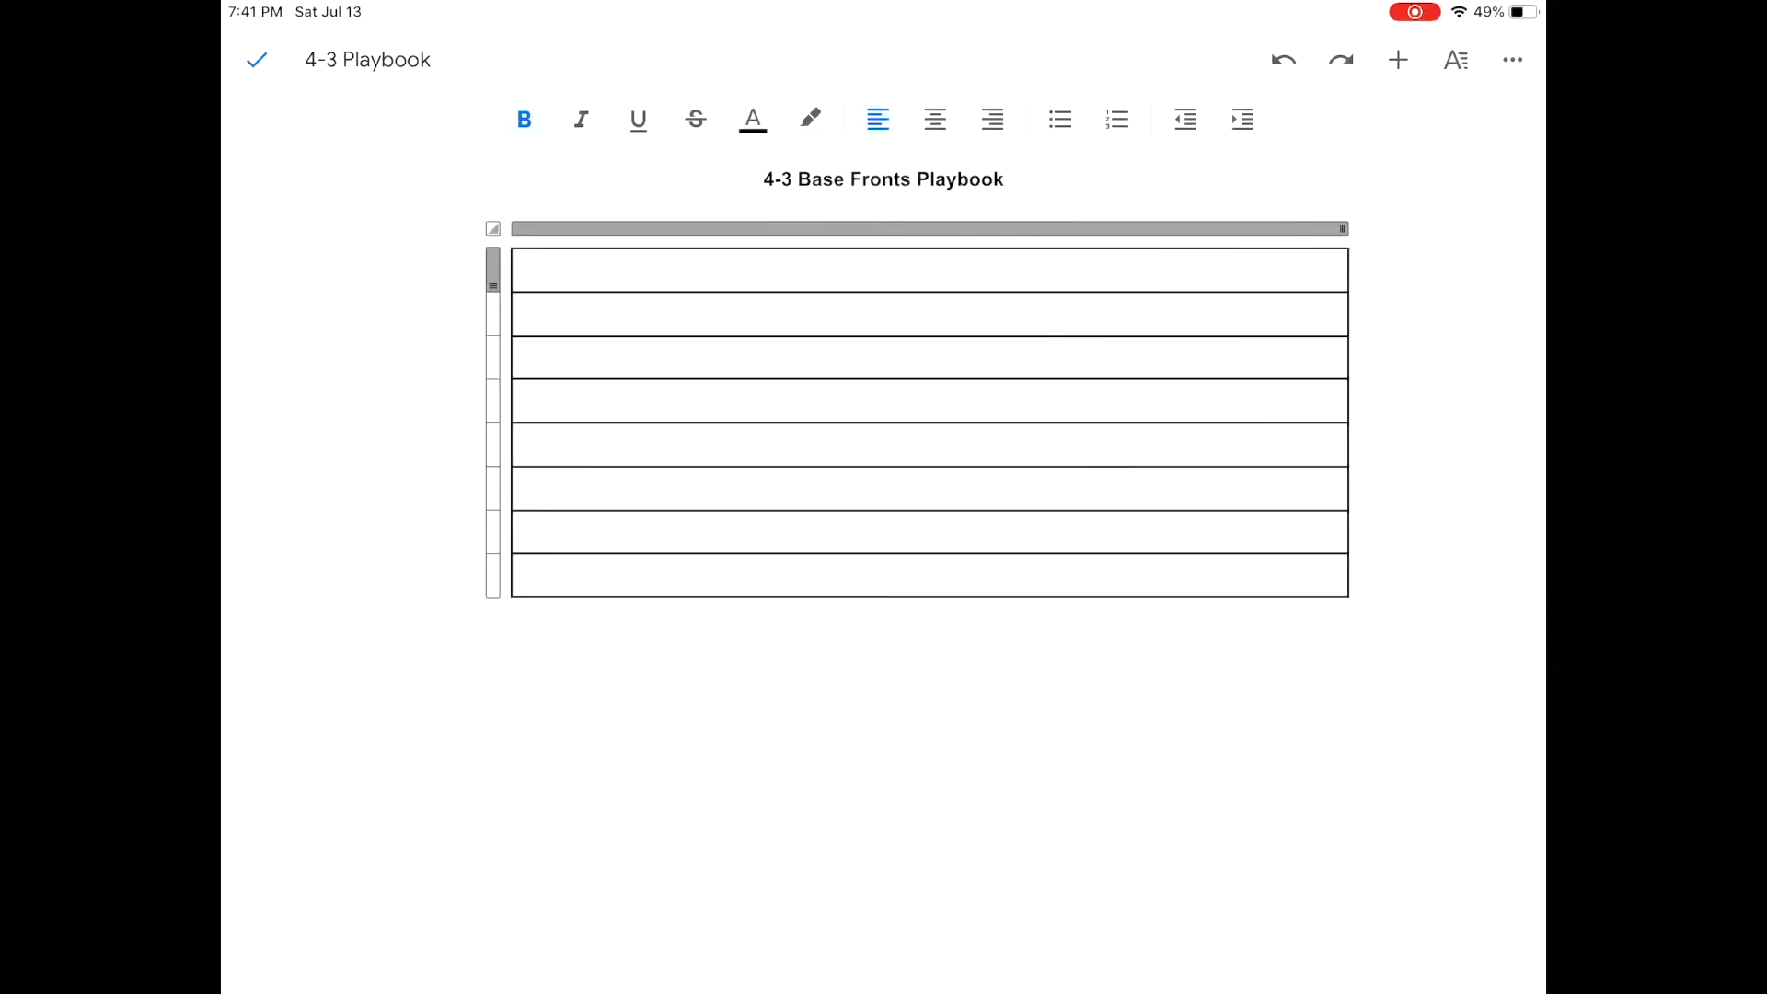
Step: Paste the copied formation into the table's second row and label the first row Over
click(522, 314)
click(522, 313)
click(577, 181)
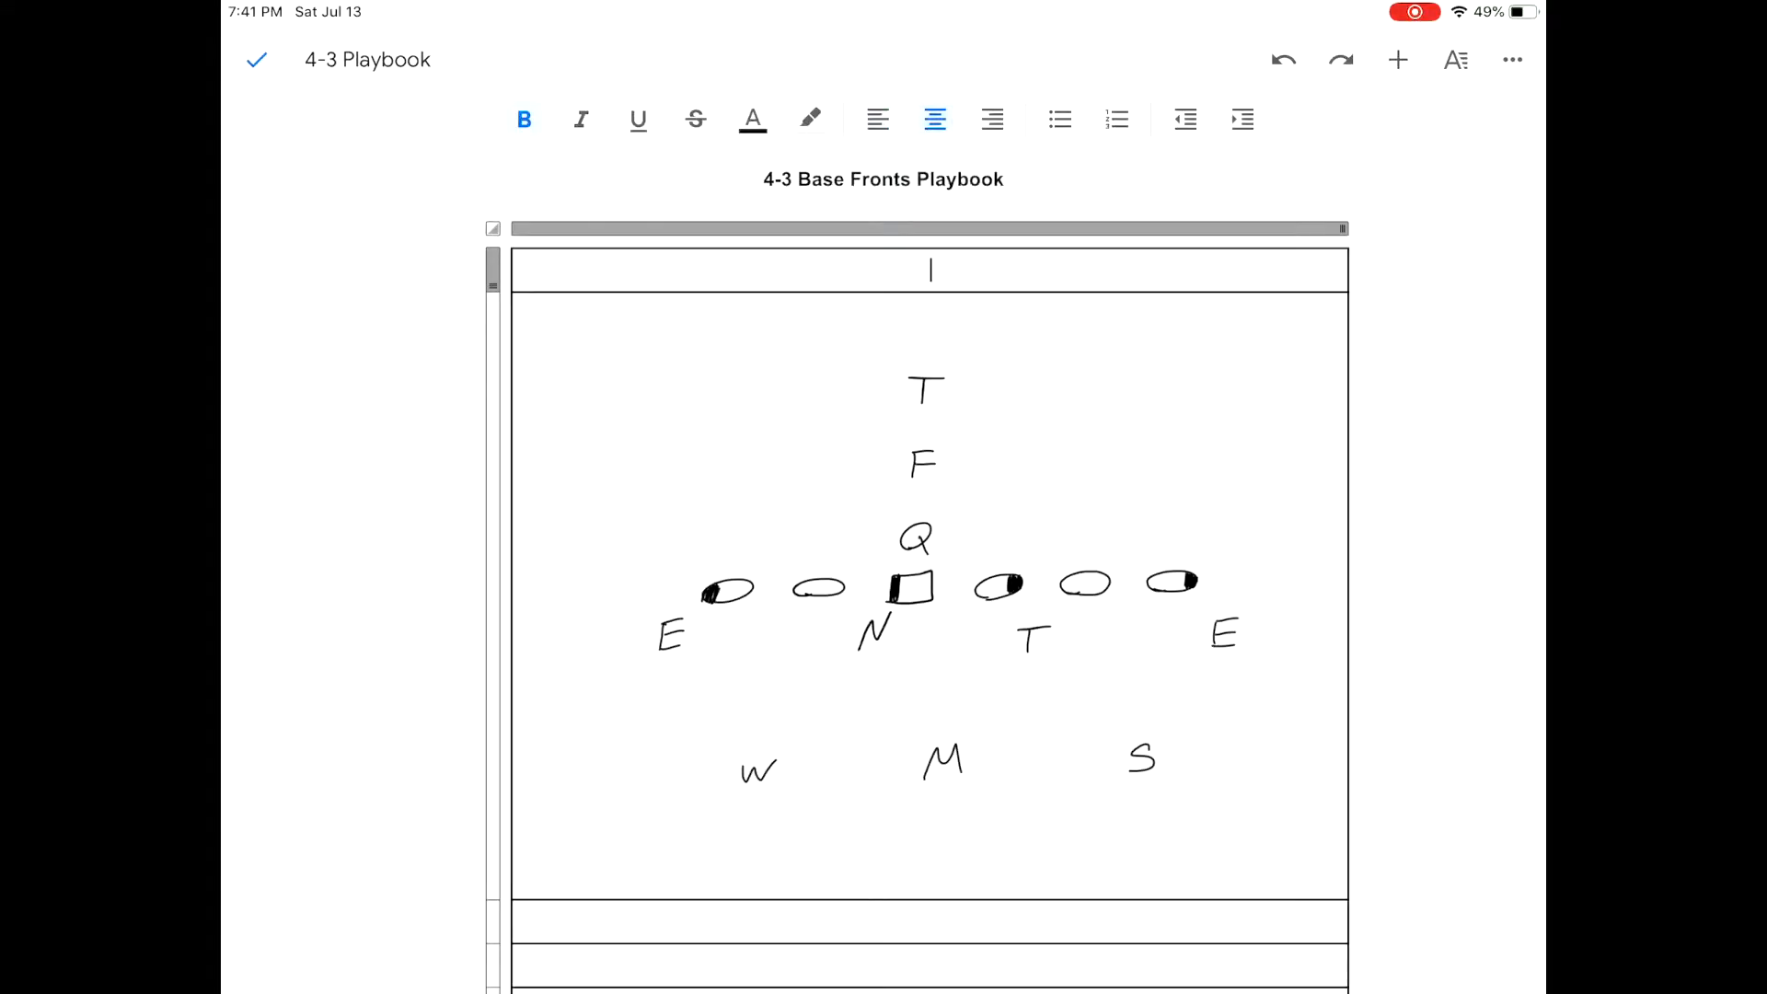
text(over)
scroll(929, 552, down, 5)
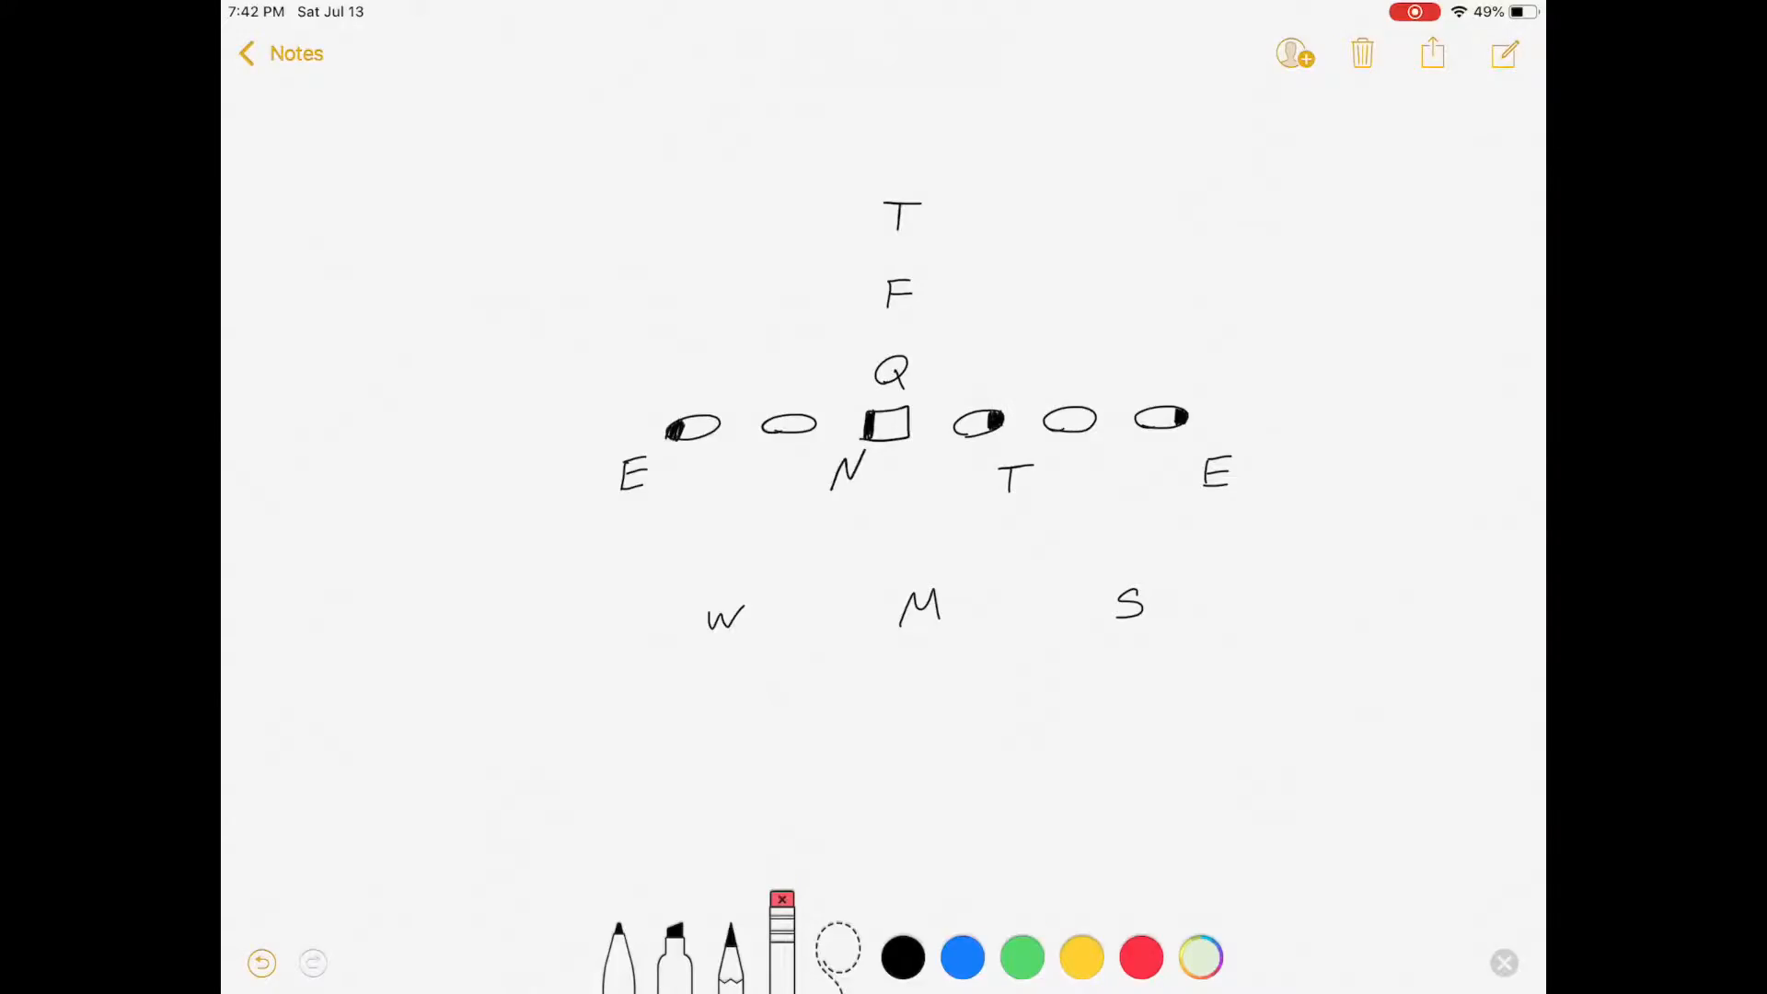
Step: Switch to Notes, erase the N and the shaded center box, and redraw the center as a plain box
click(847, 469)
click(885, 424)
click(619, 948)
drag(877, 410, 880, 409)
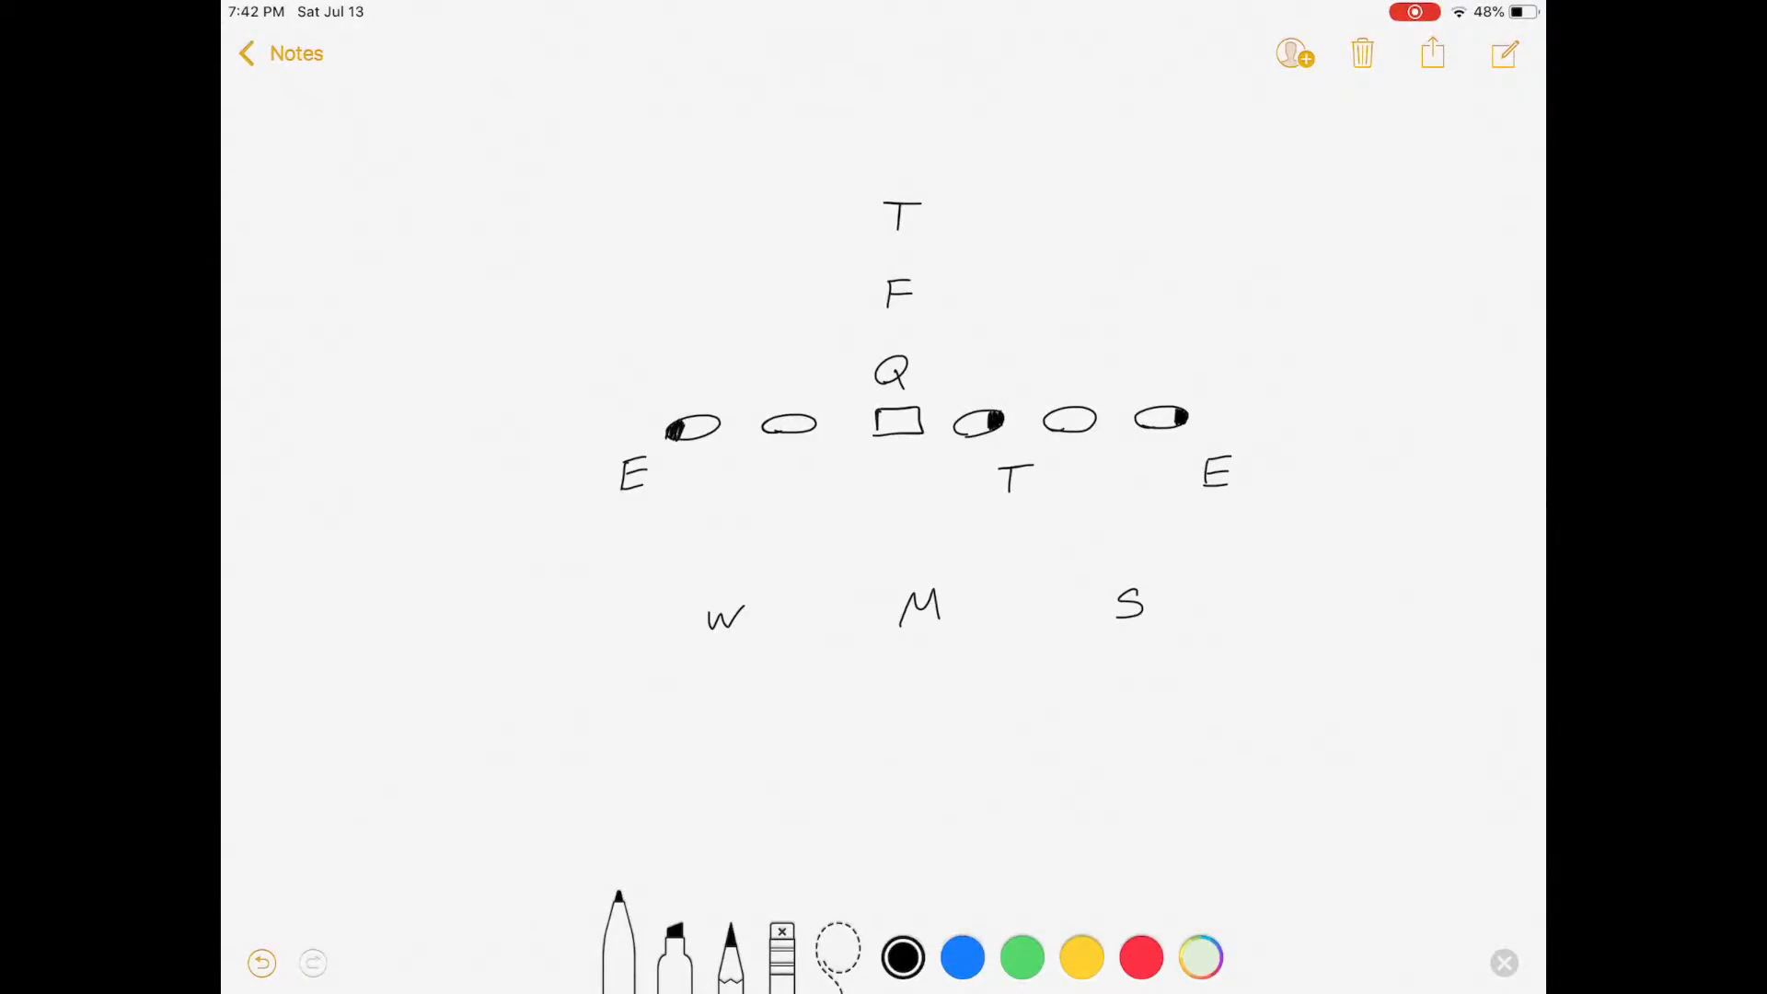
Step: Shade the inside edge of the left guard's oval and write an N just below it
click(619, 948)
click(805, 479)
drag(802, 485, 831, 452)
Step: Lasso the whole revised formation, nudge it slightly down and to the left, and copy it
click(838, 948)
mouse_move(686, 733)
mouse_down()
mouse_move(489, 442)
mouse_move(1224, 708)
mouse_move(681, 732)
mouse_up()
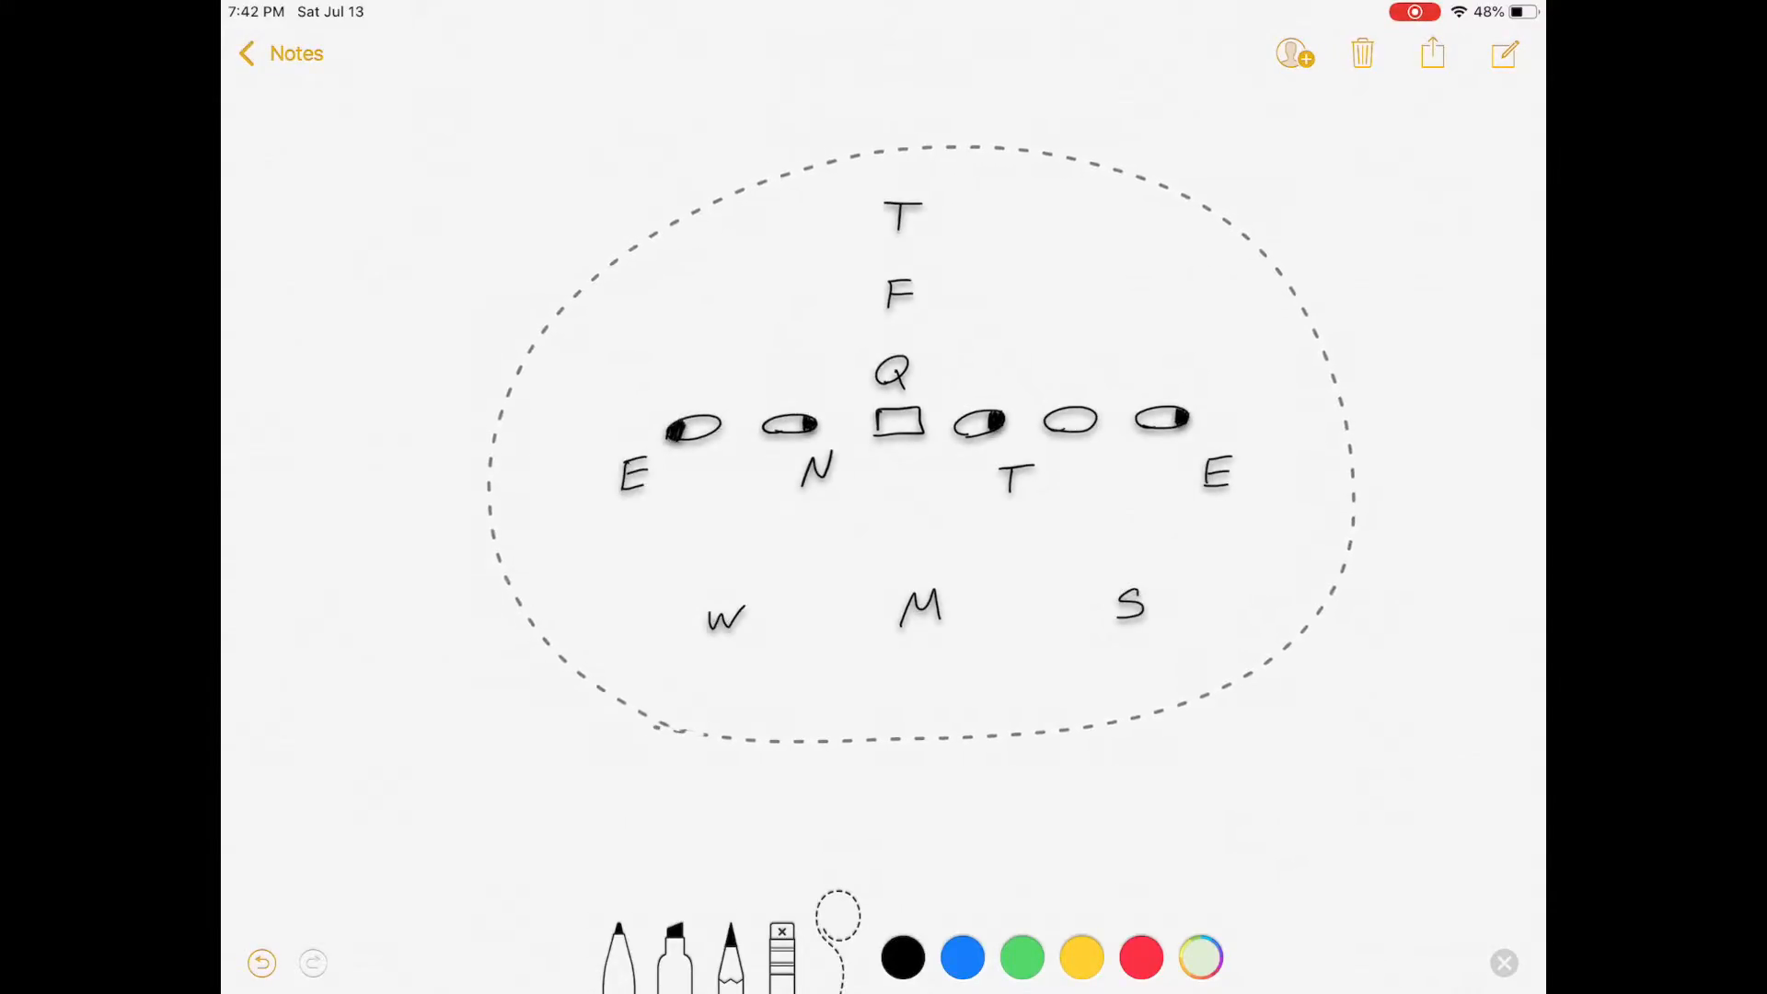
mouse_move(921, 515)
mouse_down()
mouse_move(1031, 622)
mouse_move(887, 553)
mouse_up()
click(819, 127)
Step: Switch to the 4-3 Playbook document, paste the drawing into the fourth row, and label the row above it "G", centered
drag(883, 989, 884, 515)
click(1289, 645)
click(522, 472)
click(577, 419)
click(935, 119)
text(”)
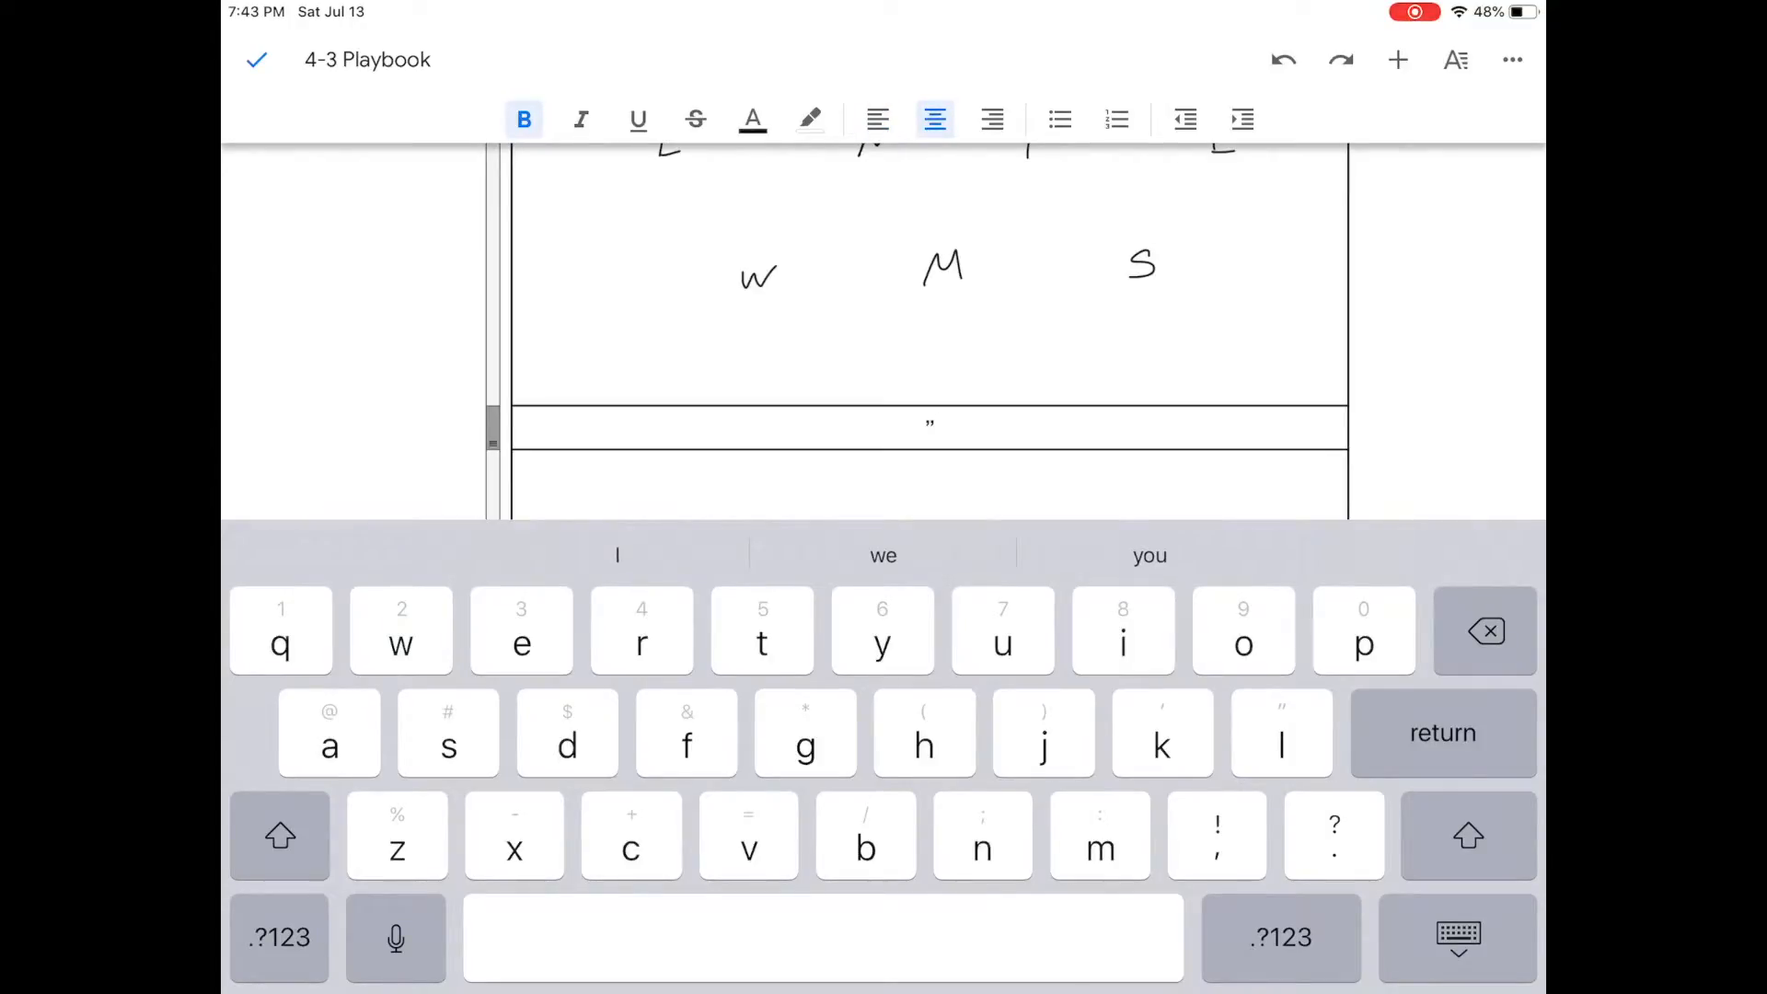
text(G”)
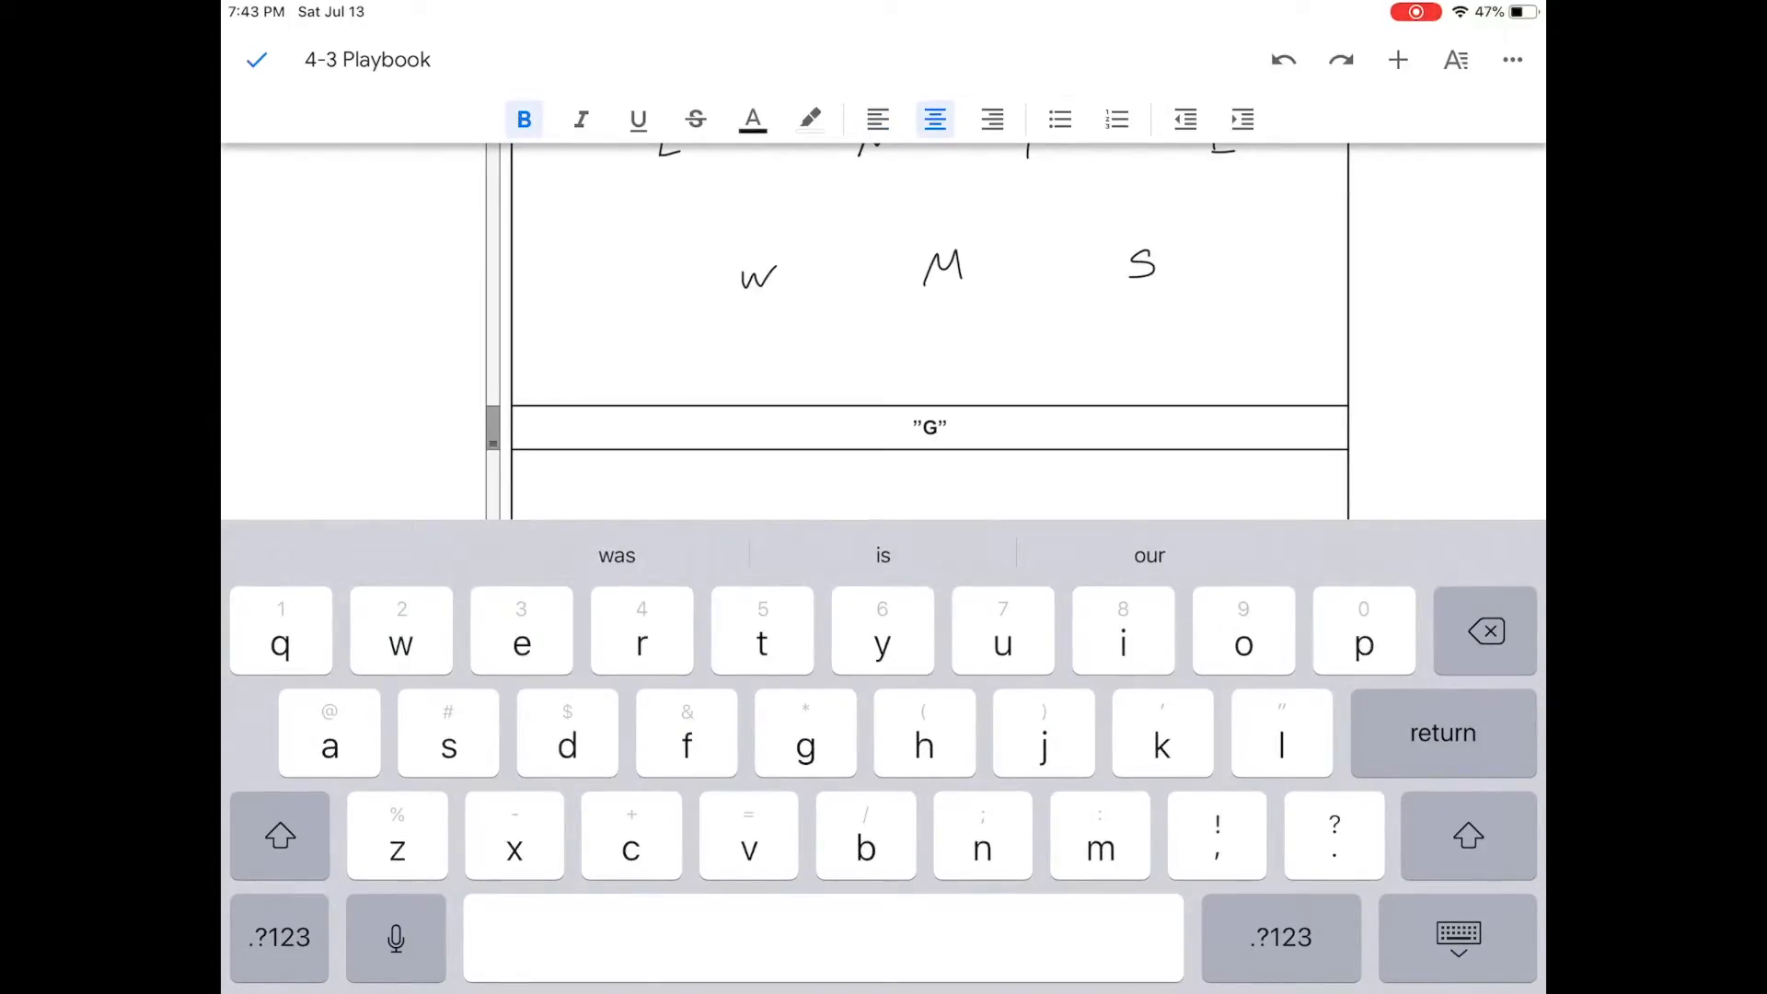
click(492, 276)
scroll(929, 552, up, 5)
scroll(930, 552, down, 6)
scroll(930, 552, down, 2)
click(494, 833)
Step: Switch to Notes and redraw the right E farther outside, the N beside the center, and the left guard and tight end as unshaded ovals
drag(883, 990, 883, 552)
click(1286, 575)
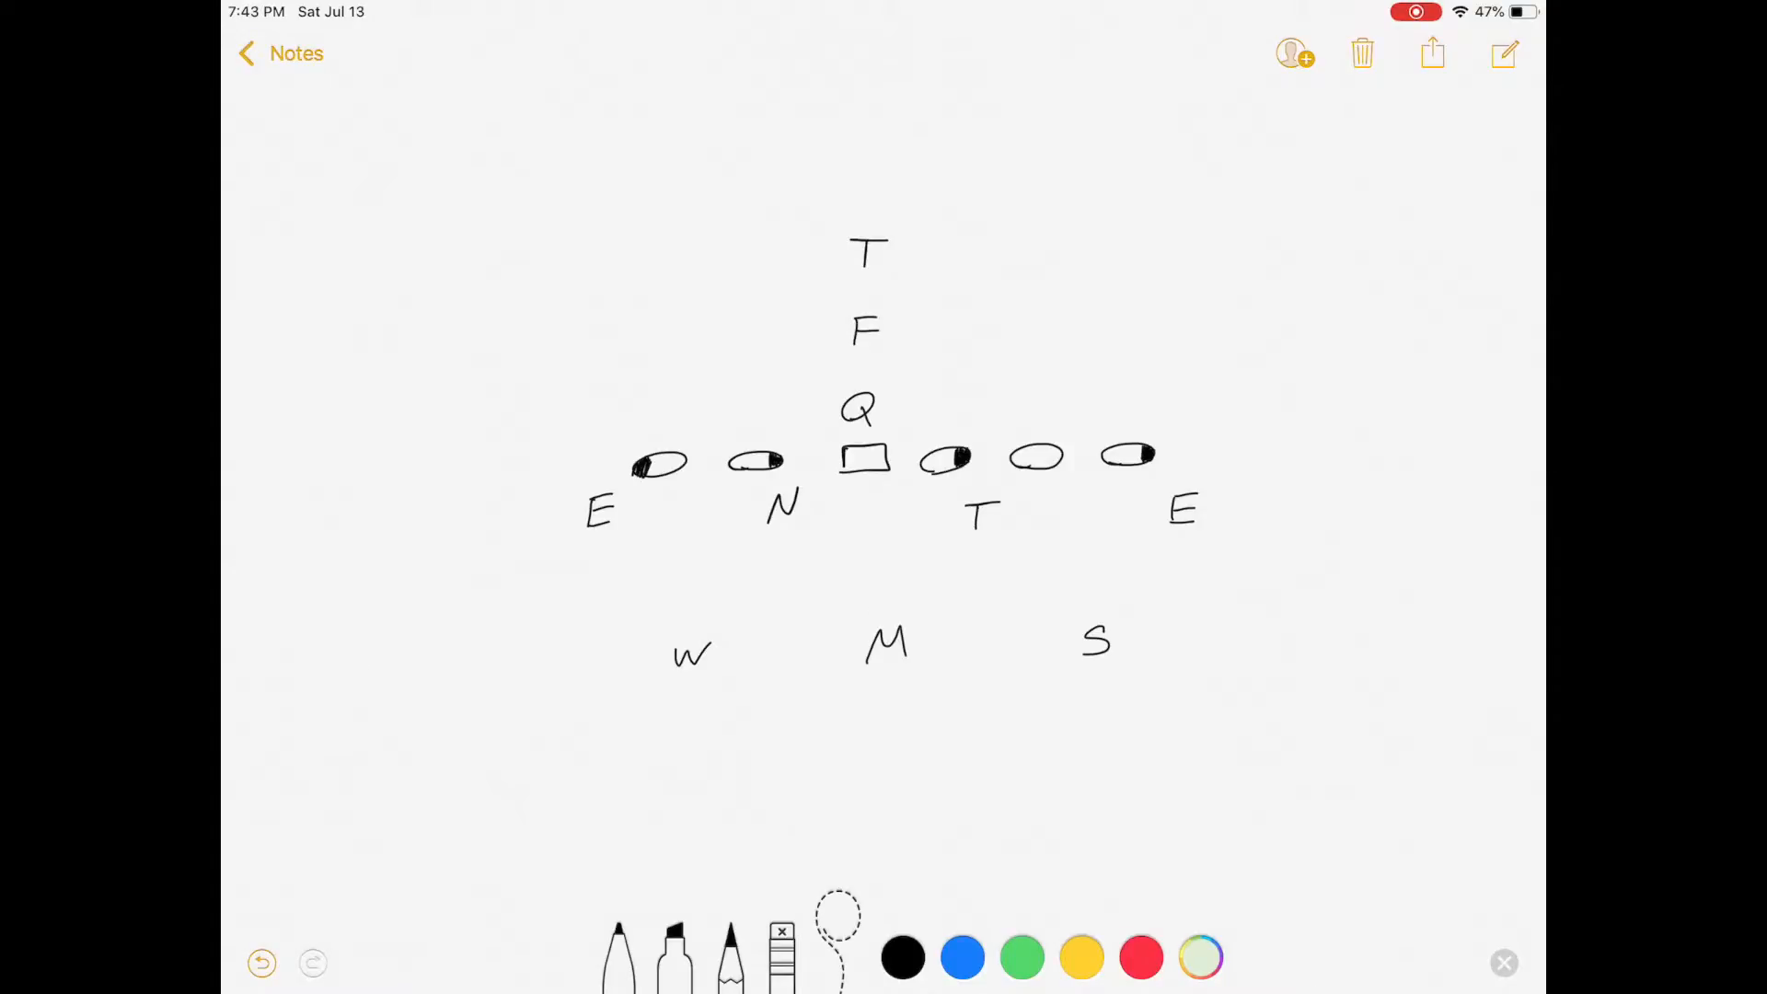
click(781, 938)
click(1184, 508)
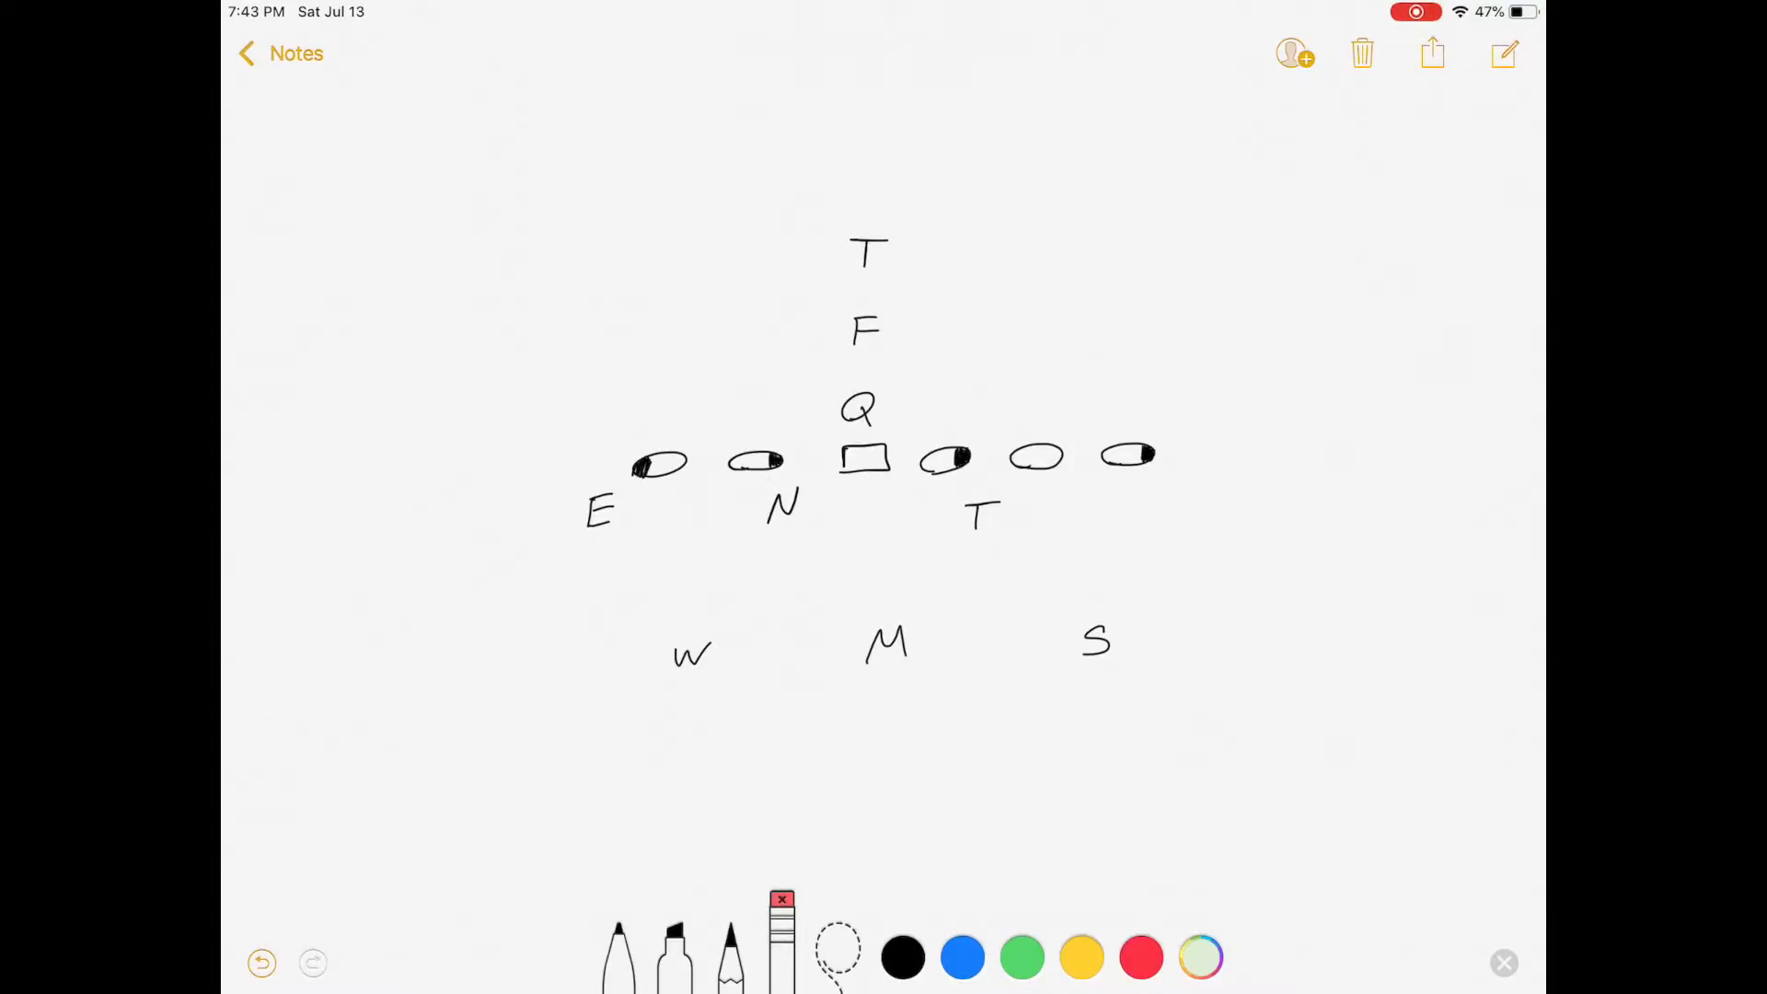
click(782, 504)
click(754, 460)
click(618, 953)
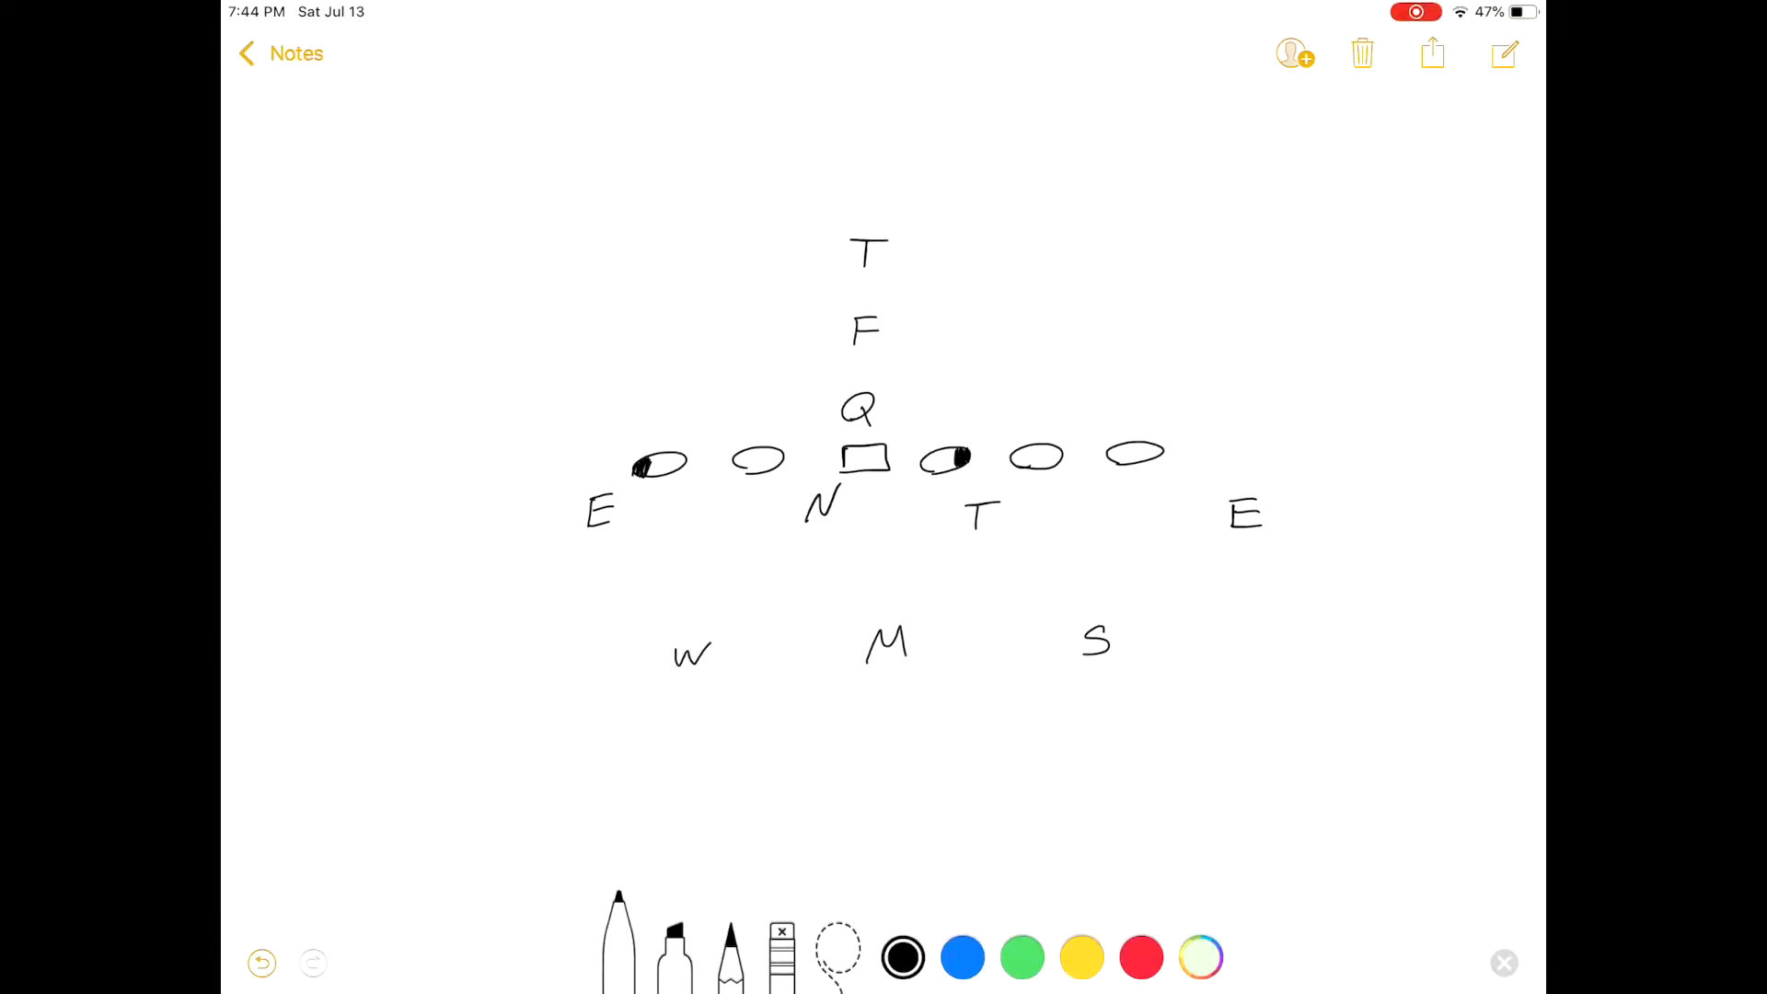
Step: Lasso the entire formation with the widened right end and copy it
click(1289, 230)
drag(883, 989, 884, 552)
click(1289, 608)
click(838, 952)
drag(647, 816, 594, 824)
click(884, 460)
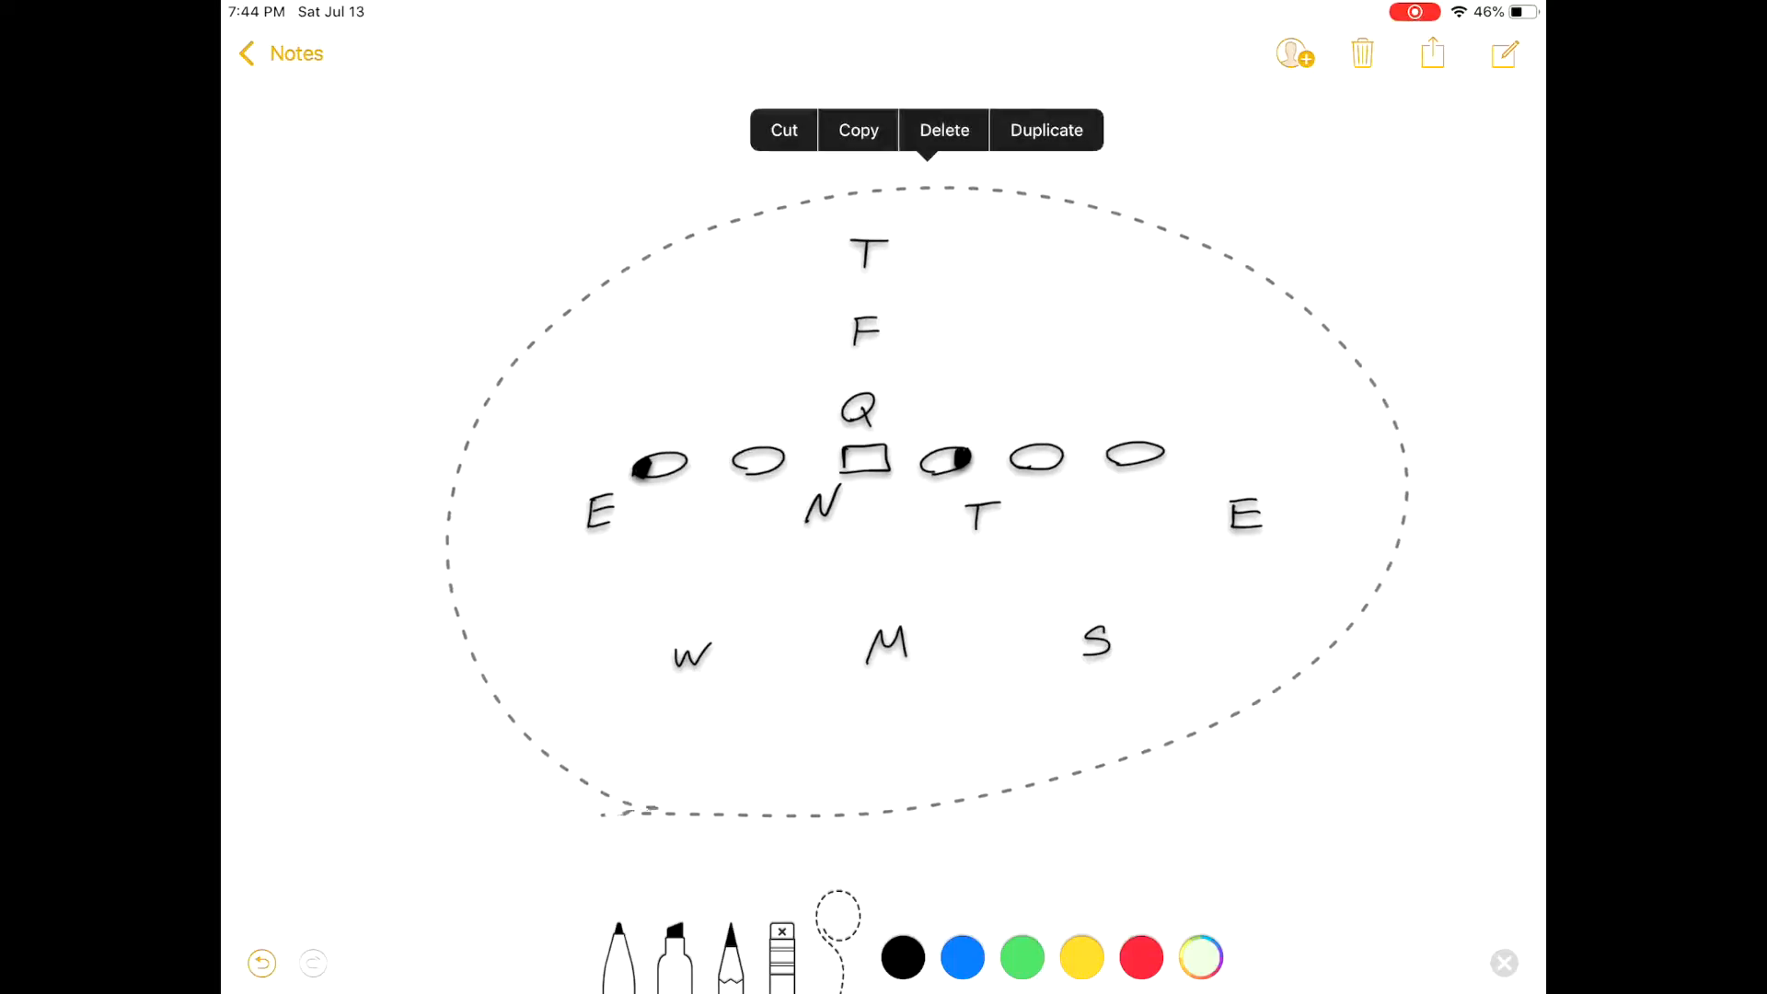
click(856, 131)
Step: Switch to the 4-3 Playbook document and paste the copied formation into the table's sixth row
drag(884, 988, 883, 552)
click(1289, 608)
click(920, 782)
click(553, 472)
click(576, 419)
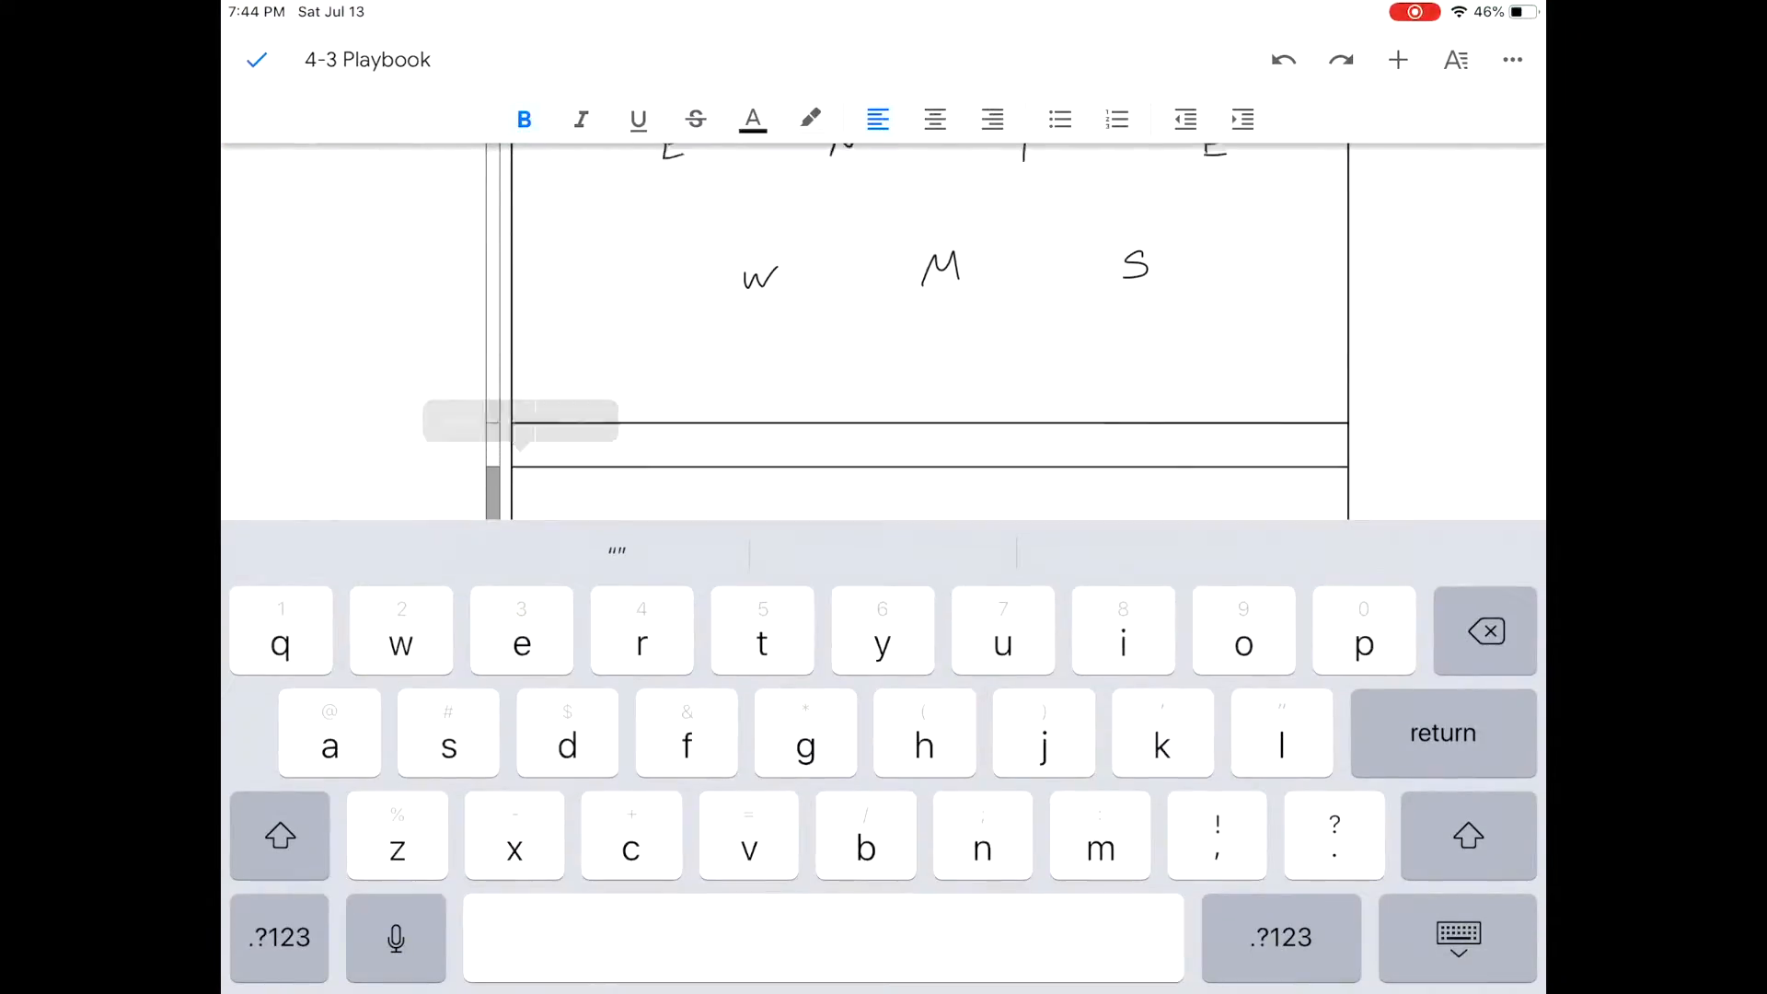
Step: Label the row above the newly pasted formation Wide, centered
scroll(883, 331, down, 4)
click(919, 334)
click(935, 118)
text(Wide)
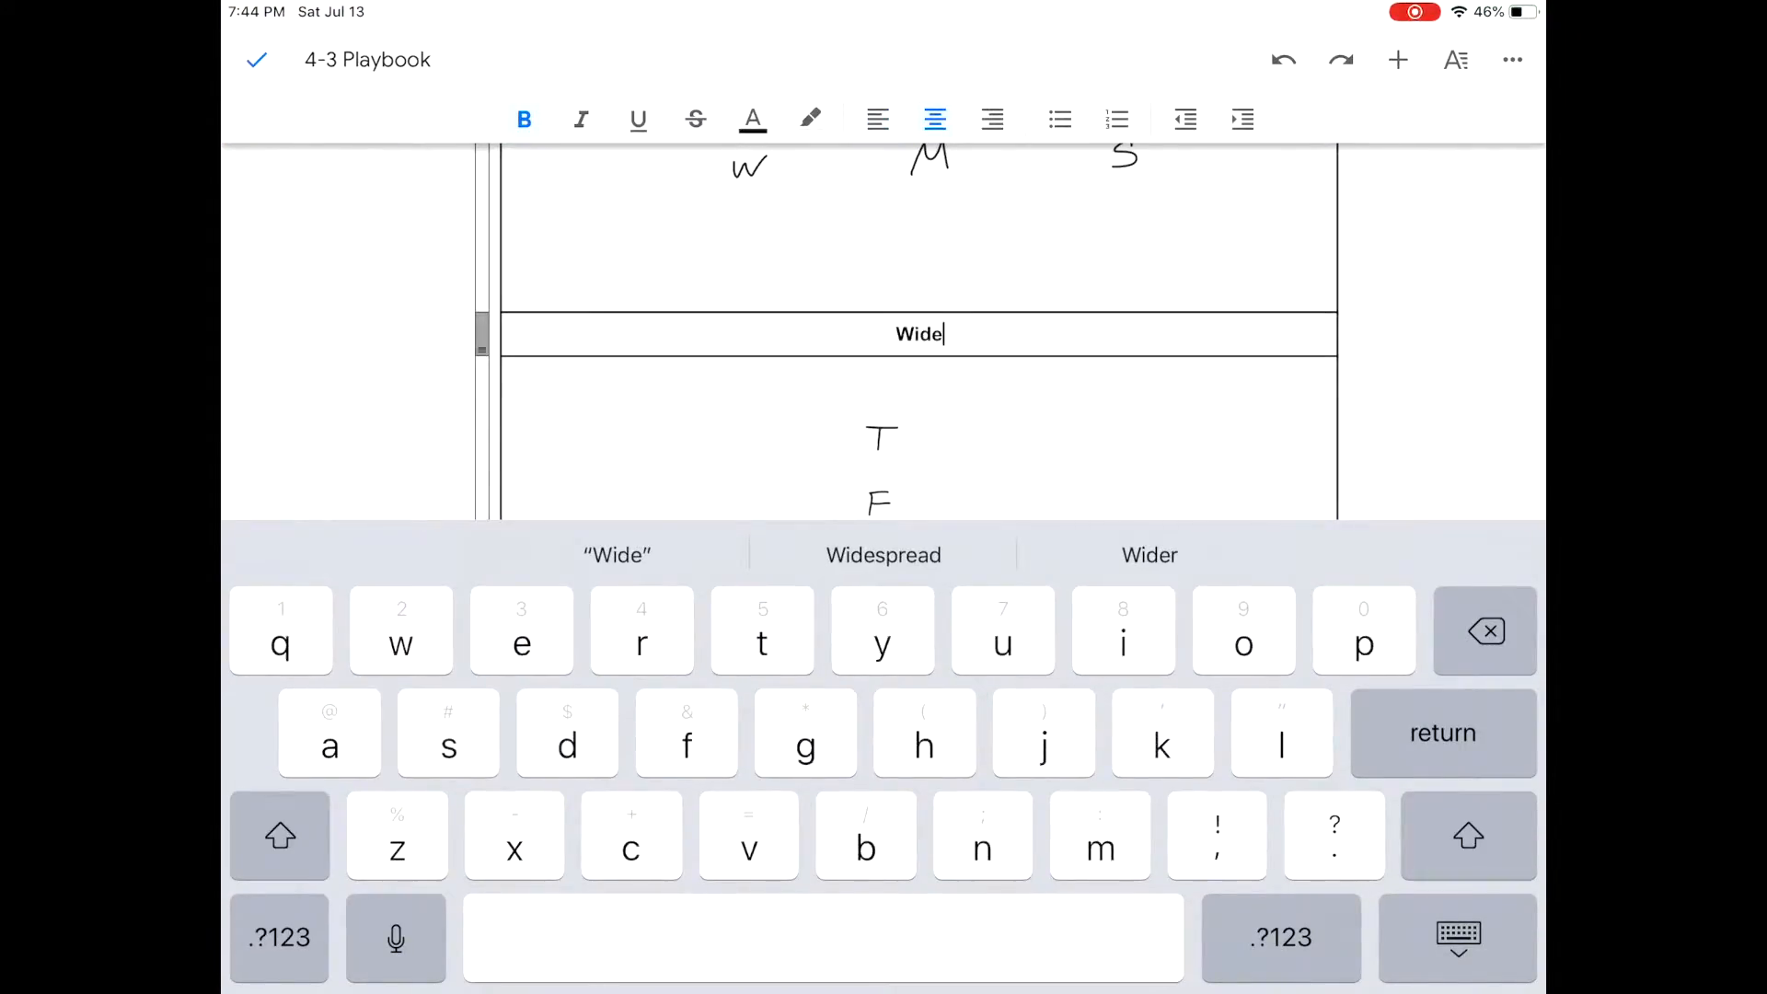
Step: Switch to Notes and erase all the defender letters along with the two shaded lineman ovals
drag(883, 989, 884, 552)
click(1289, 607)
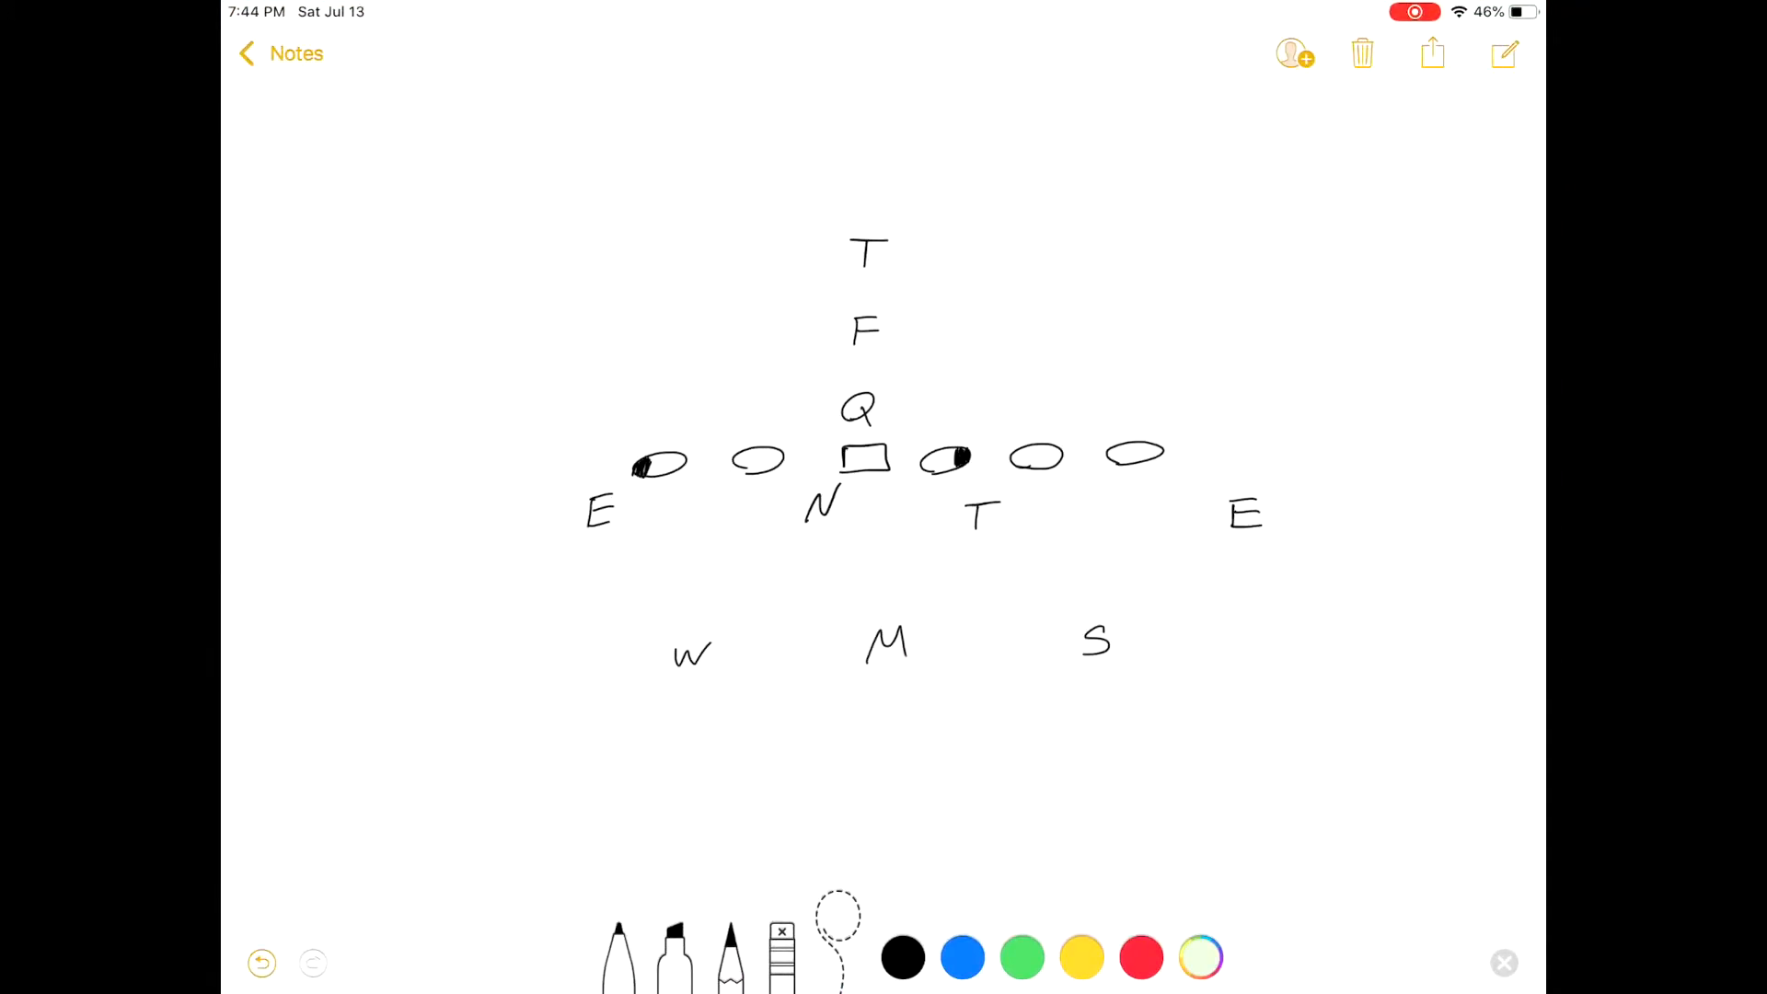
click(782, 955)
mouse_move(1096, 642)
mouse_down()
mouse_move(1246, 512)
mouse_move(1246, 527)
mouse_up()
drag(981, 512, 960, 457)
drag(646, 465, 600, 510)
drag(821, 503, 692, 654)
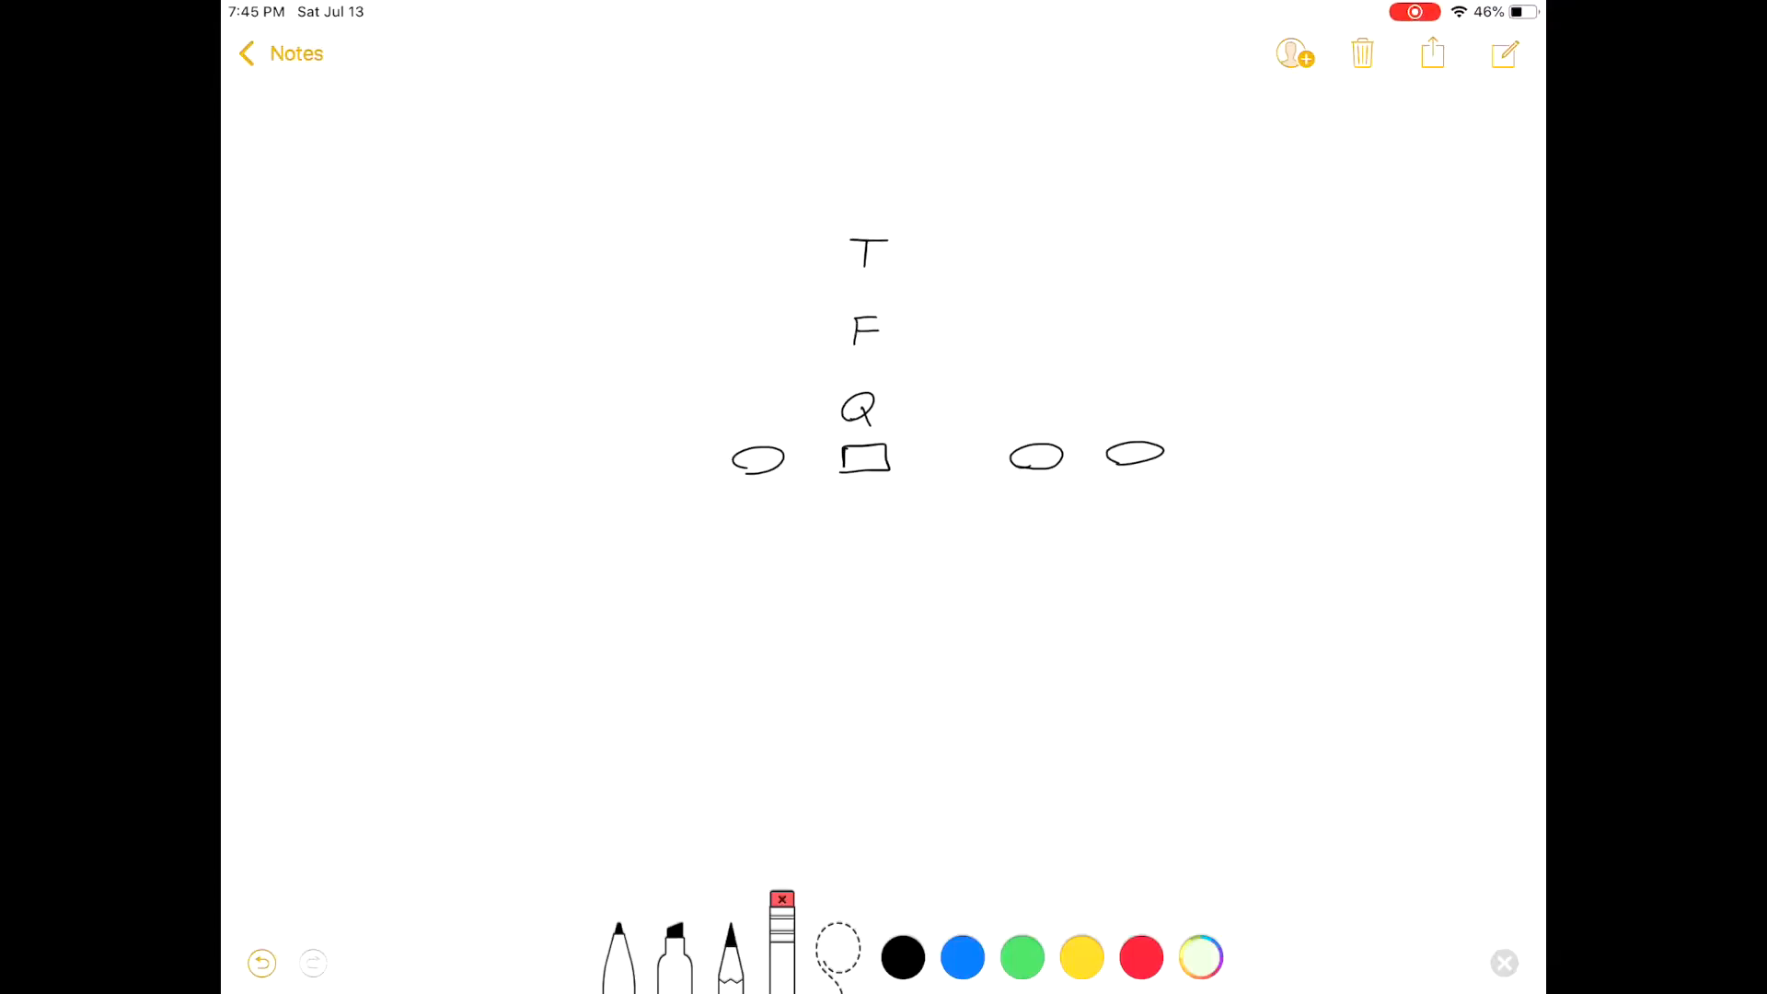
Step: Redraw the right guard as a plain oval and the left tackle as an oval shaded on its outside edge
click(618, 955)
drag(932, 466, 930, 465)
drag(645, 468, 639, 471)
Step: Write defenders E, N, T, E and S along the line with W and M behind them, and shade the linemen they align on
drag(1202, 494, 1084, 527)
drag(968, 628, 1010, 622)
drag(706, 523, 735, 497)
drag(717, 622, 762, 617)
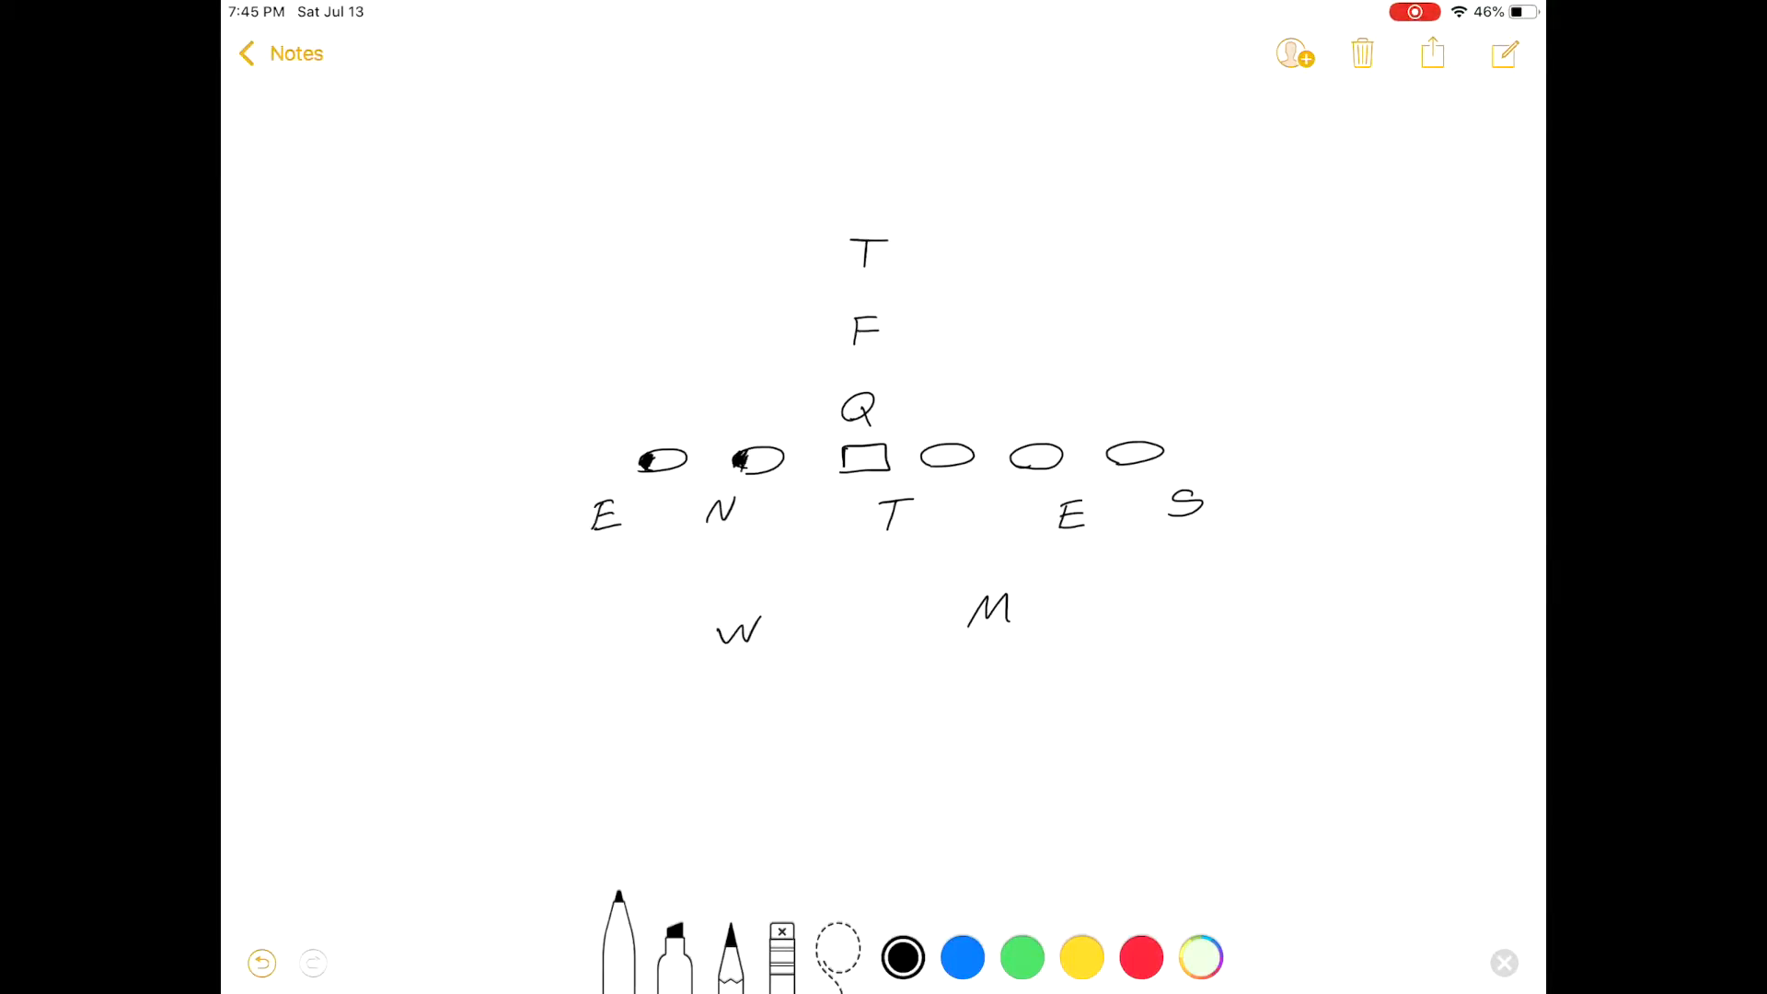
click(307, 720)
click(883, 497)
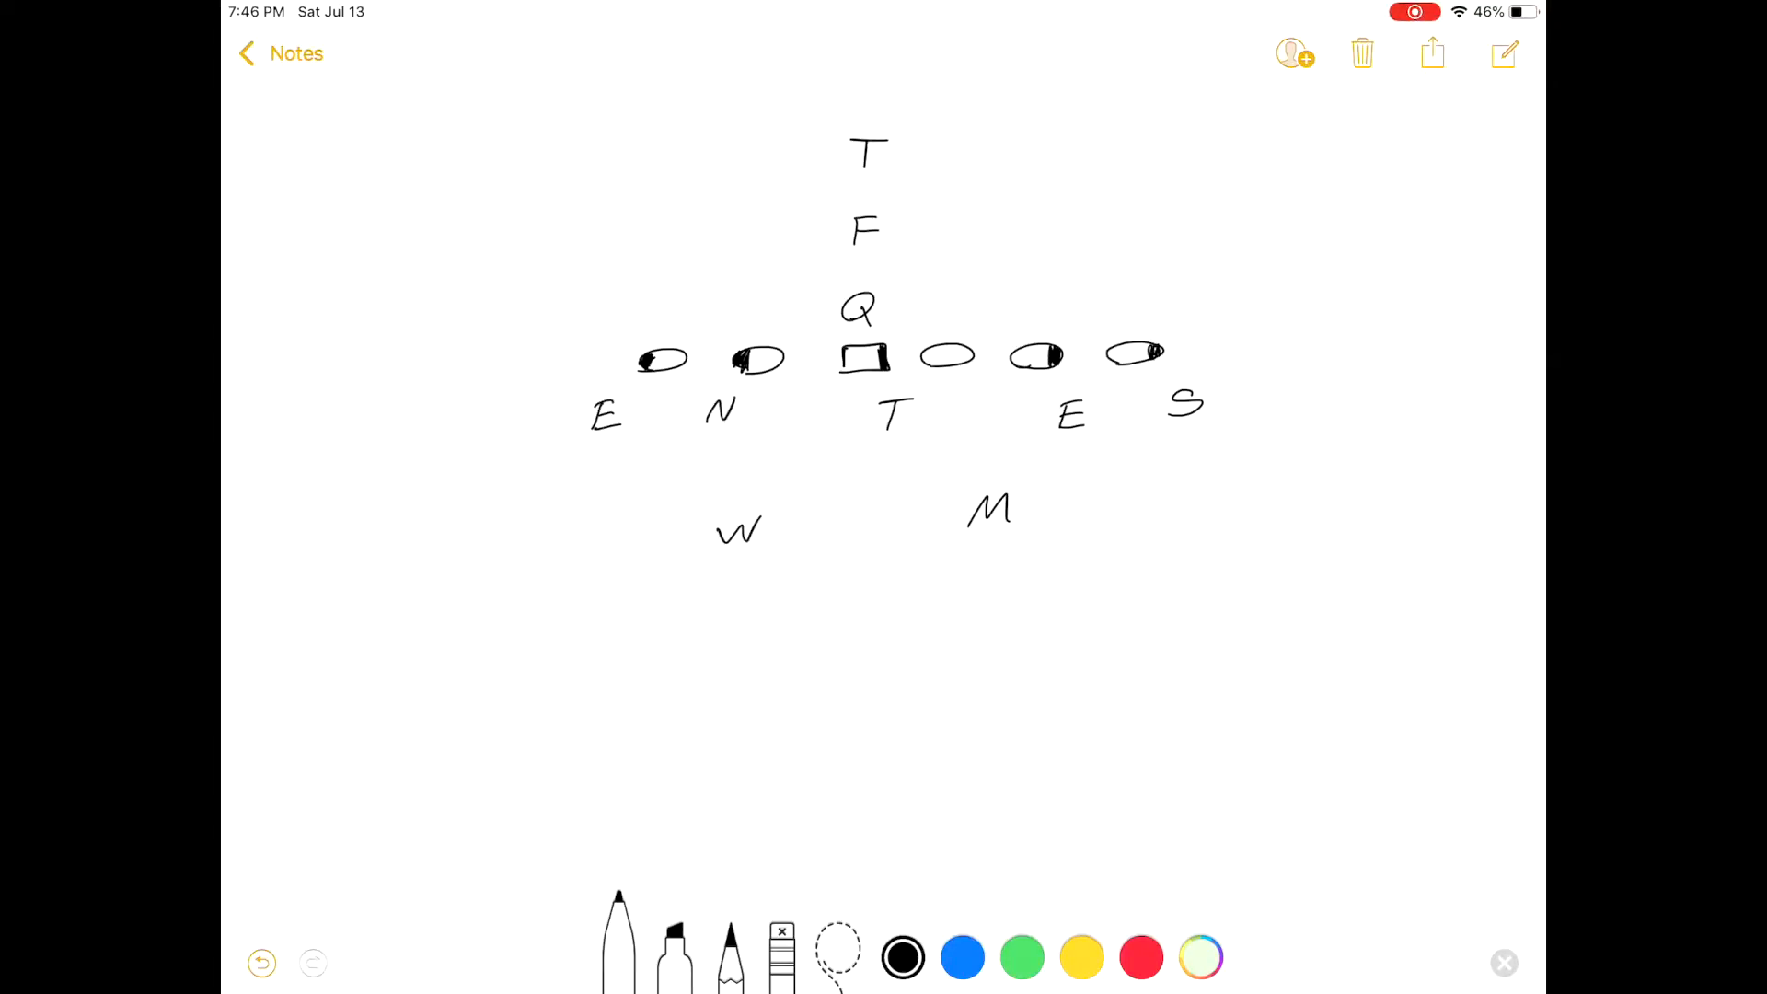
Step: Lasso the whole redrawn formation with S on the line to copy it
scroll(883, 497, up, 2)
click(839, 948)
mouse_move(667, 705)
mouse_down()
mouse_move(489, 395)
mouse_move(662, 713)
mouse_up()
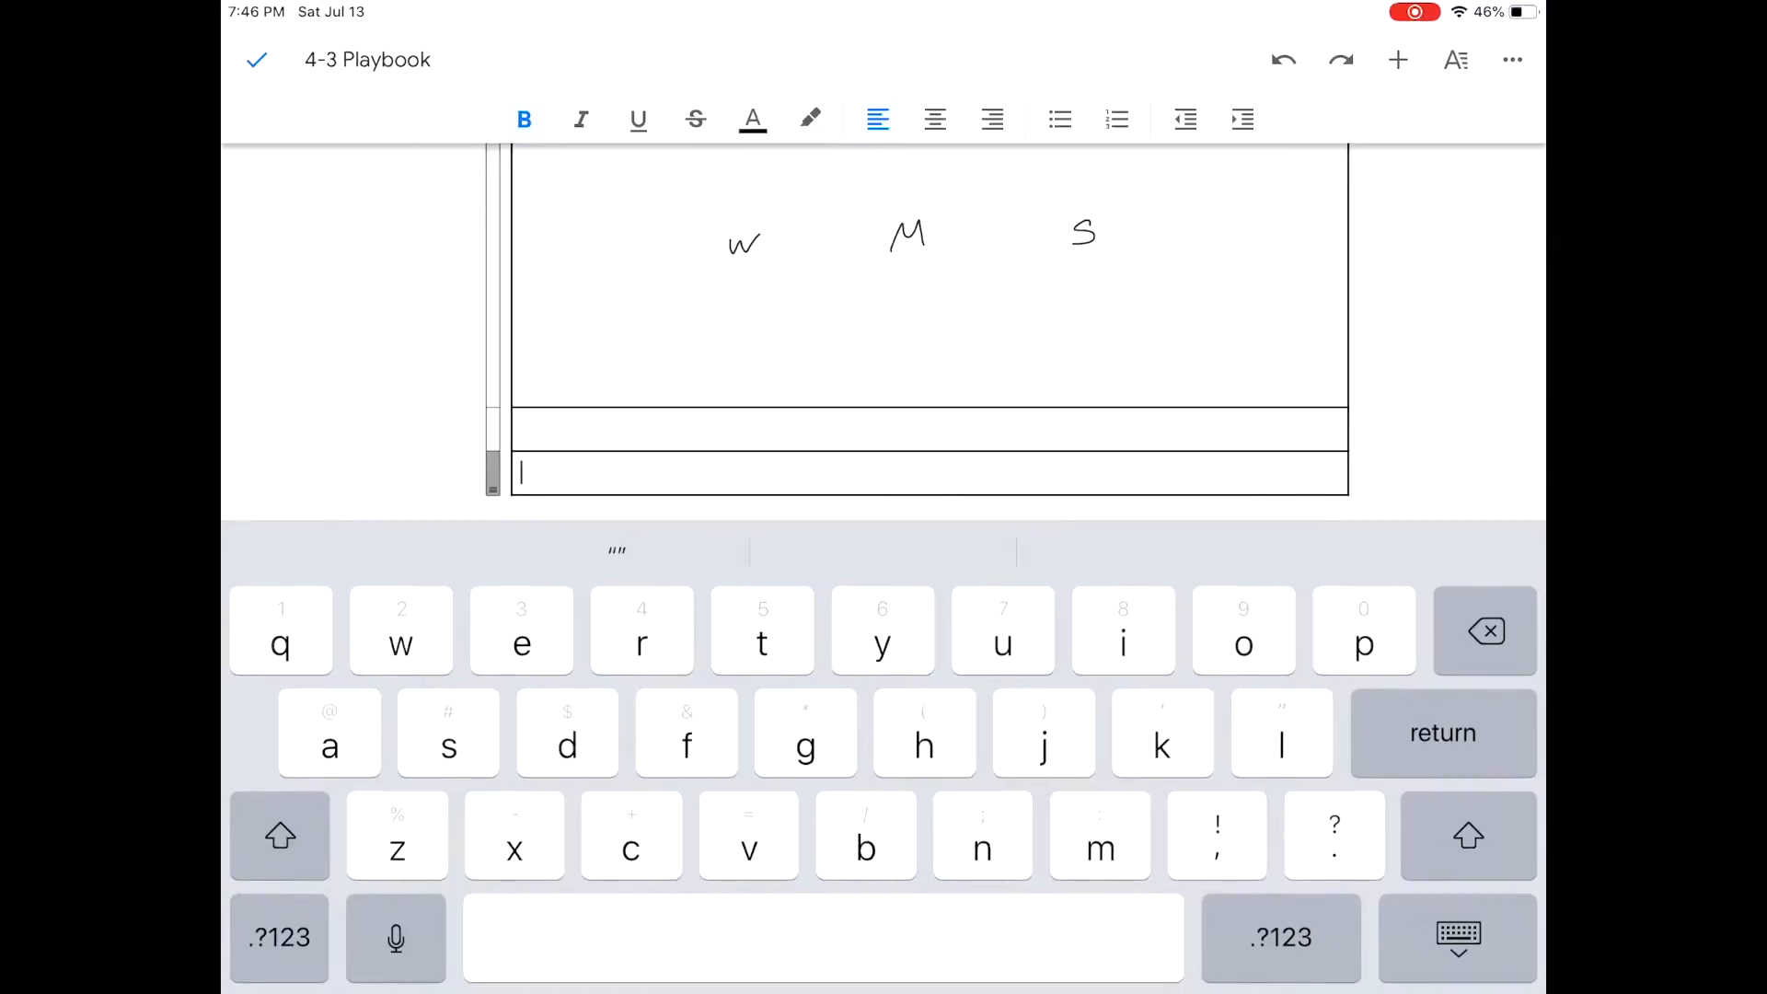
Step: In the 4-3 Playbook document, paste the drawing into the last table row and label the row above it Eagle, centered
click(930, 470)
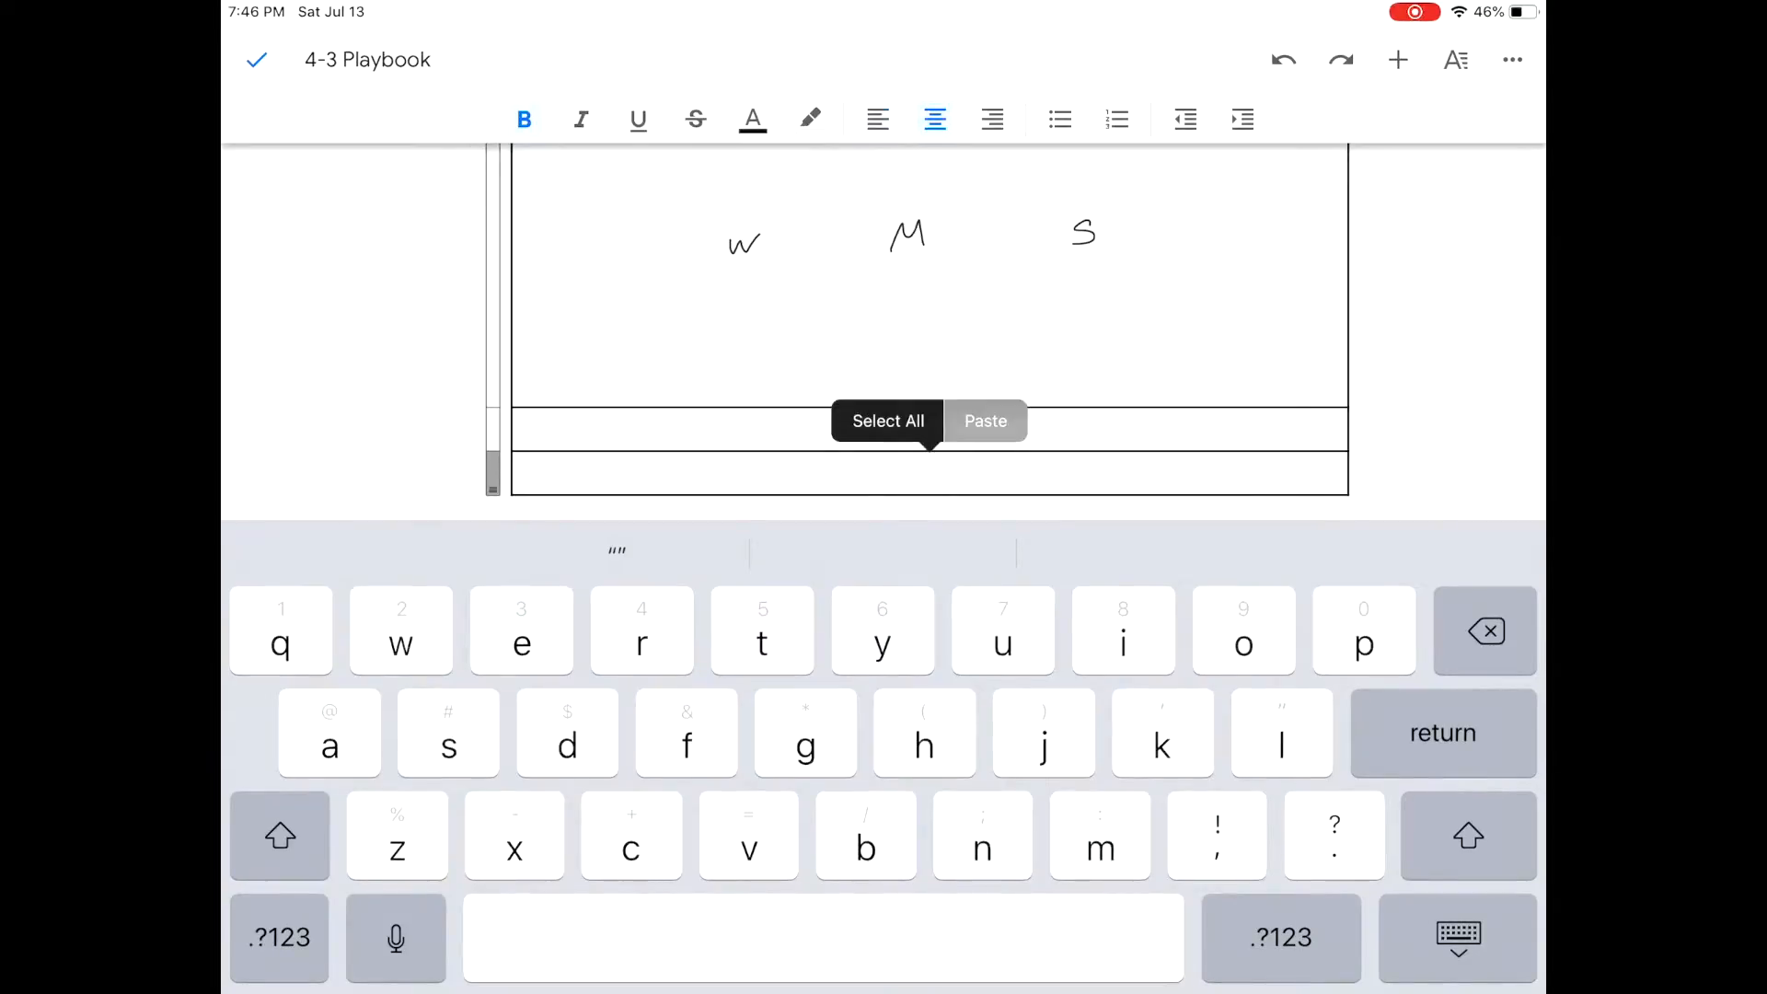
click(935, 118)
text(Eagle)
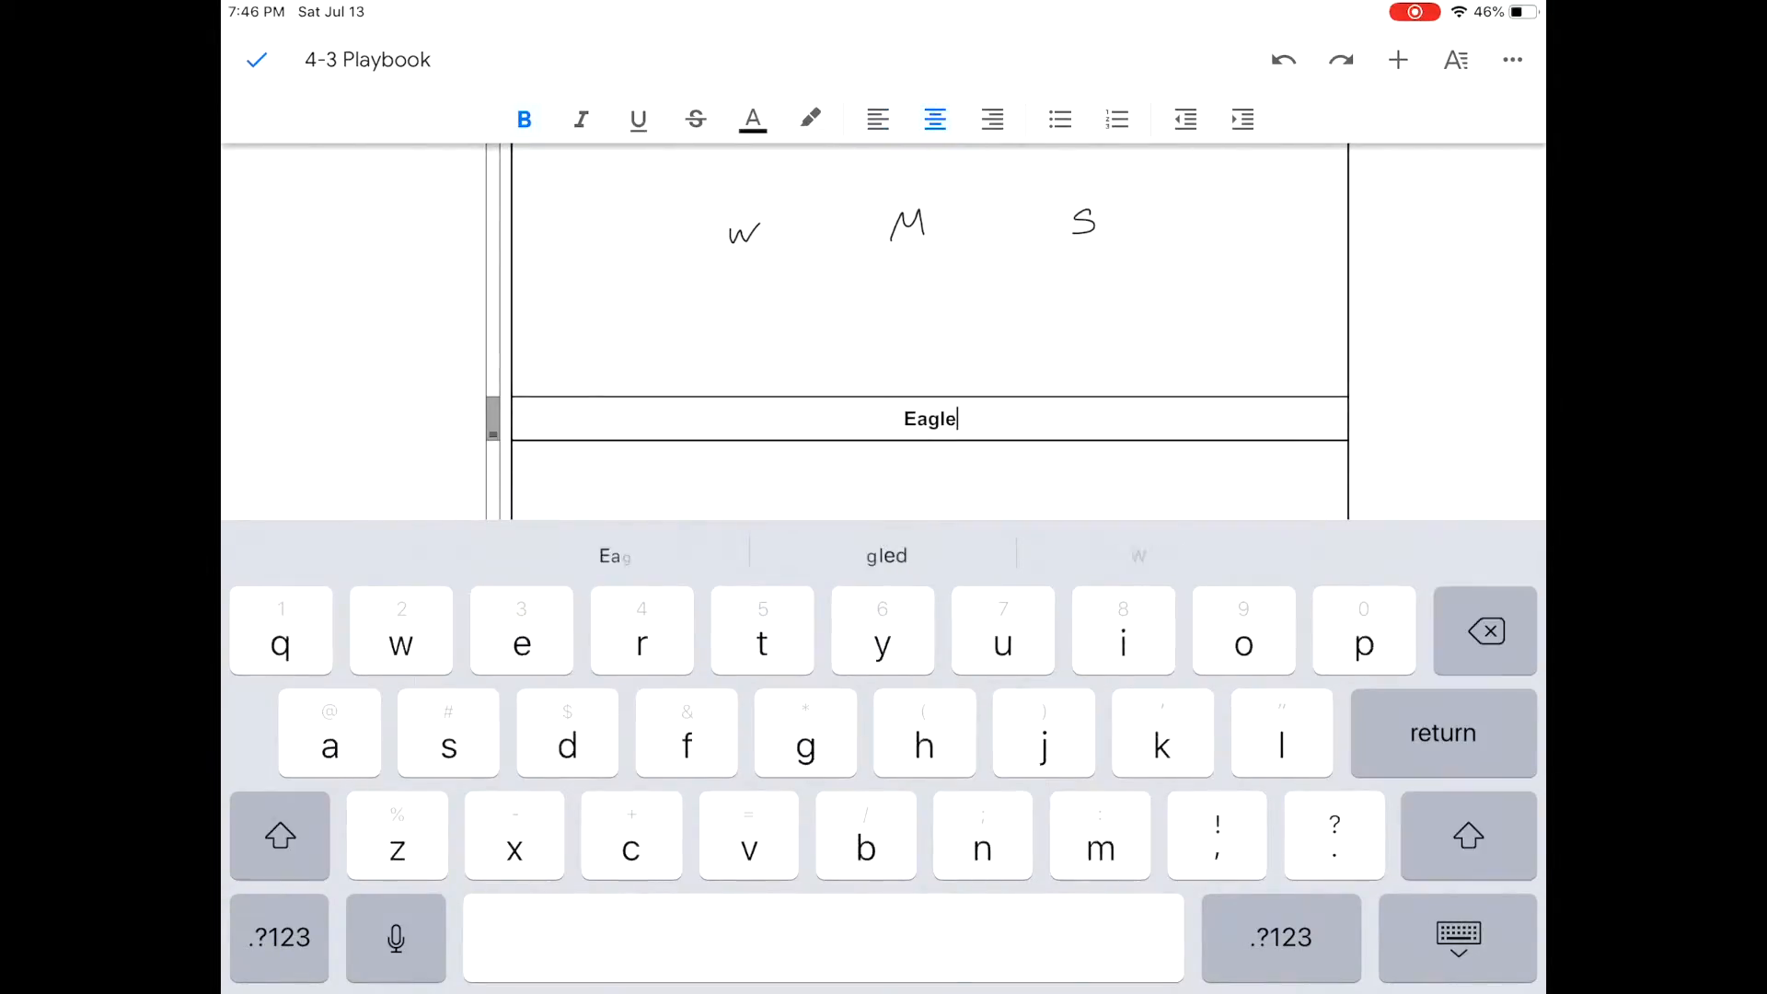
click(493, 313)
scroll(884, 552, up, 20)
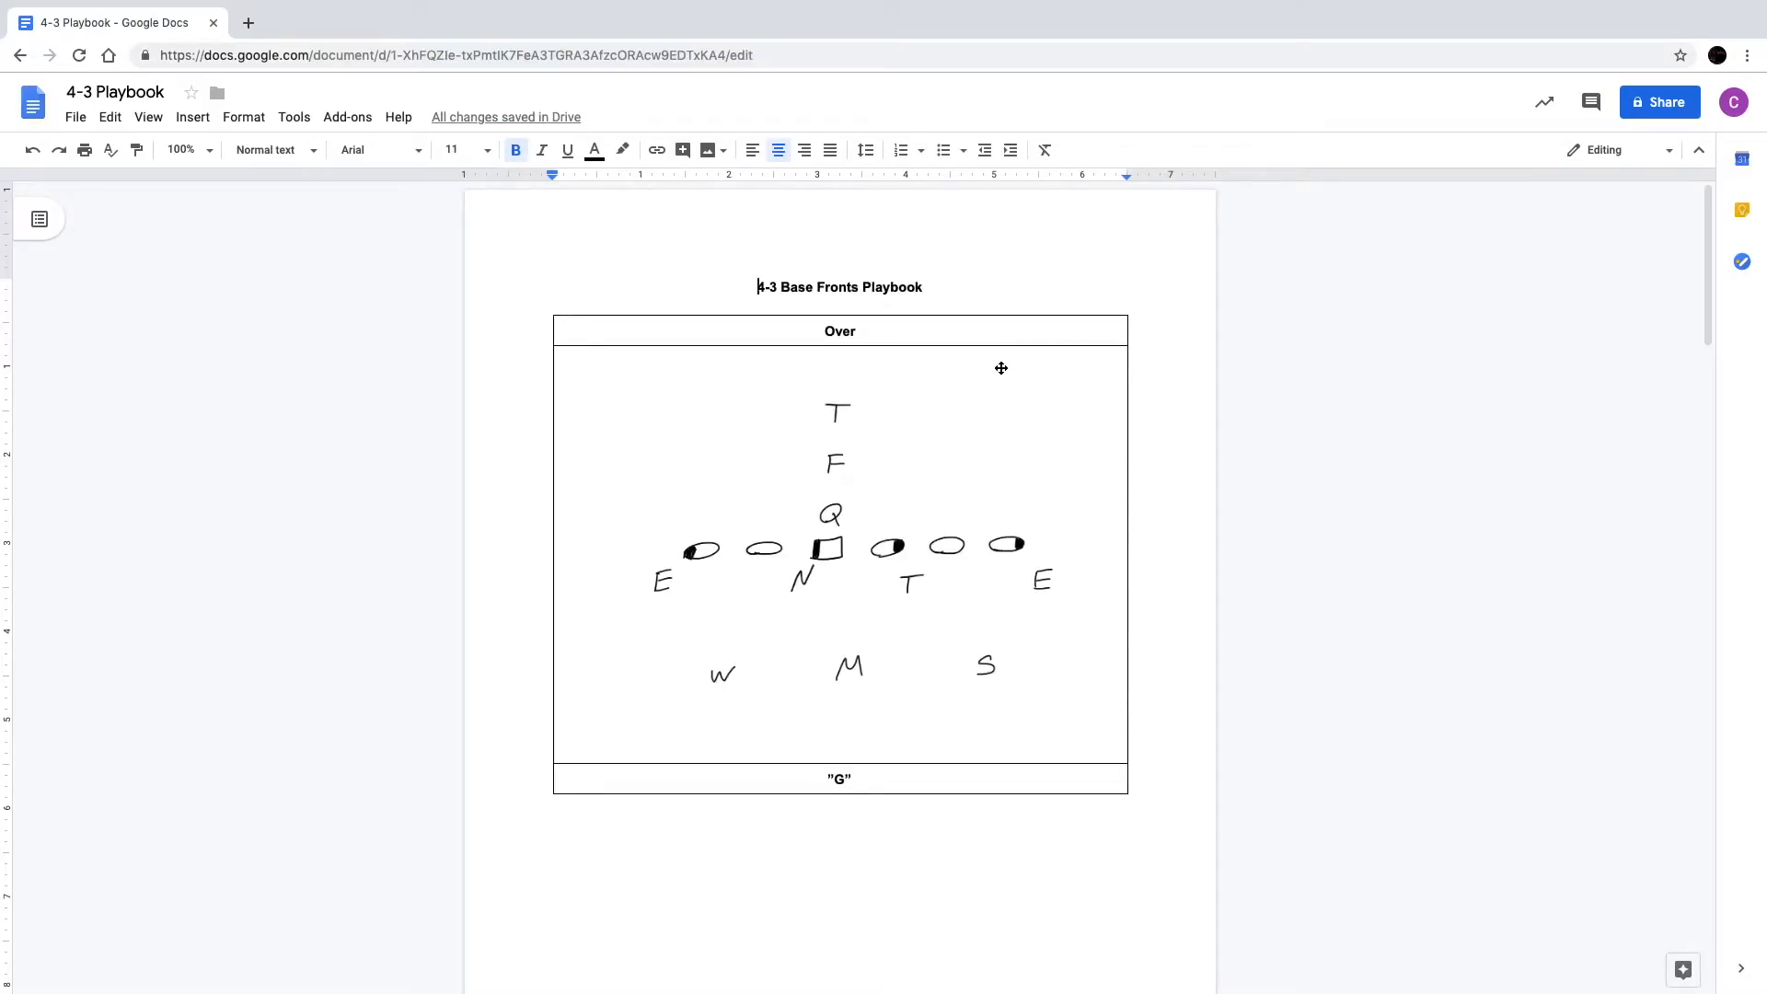
Step: In the browser version of the document, shrink the Over diagram proportionally to slightly more than half the table's width
scroll(891, 539, down, 11)
scroll(892, 539, down, 12)
scroll(920, 580, up, 7)
scroll(920, 581, up, 20)
click(932, 482)
mouse_move(1137, 355)
mouse_down()
mouse_move(961, 438)
mouse_move(942, 388)
mouse_move(889, 355)
mouse_up()
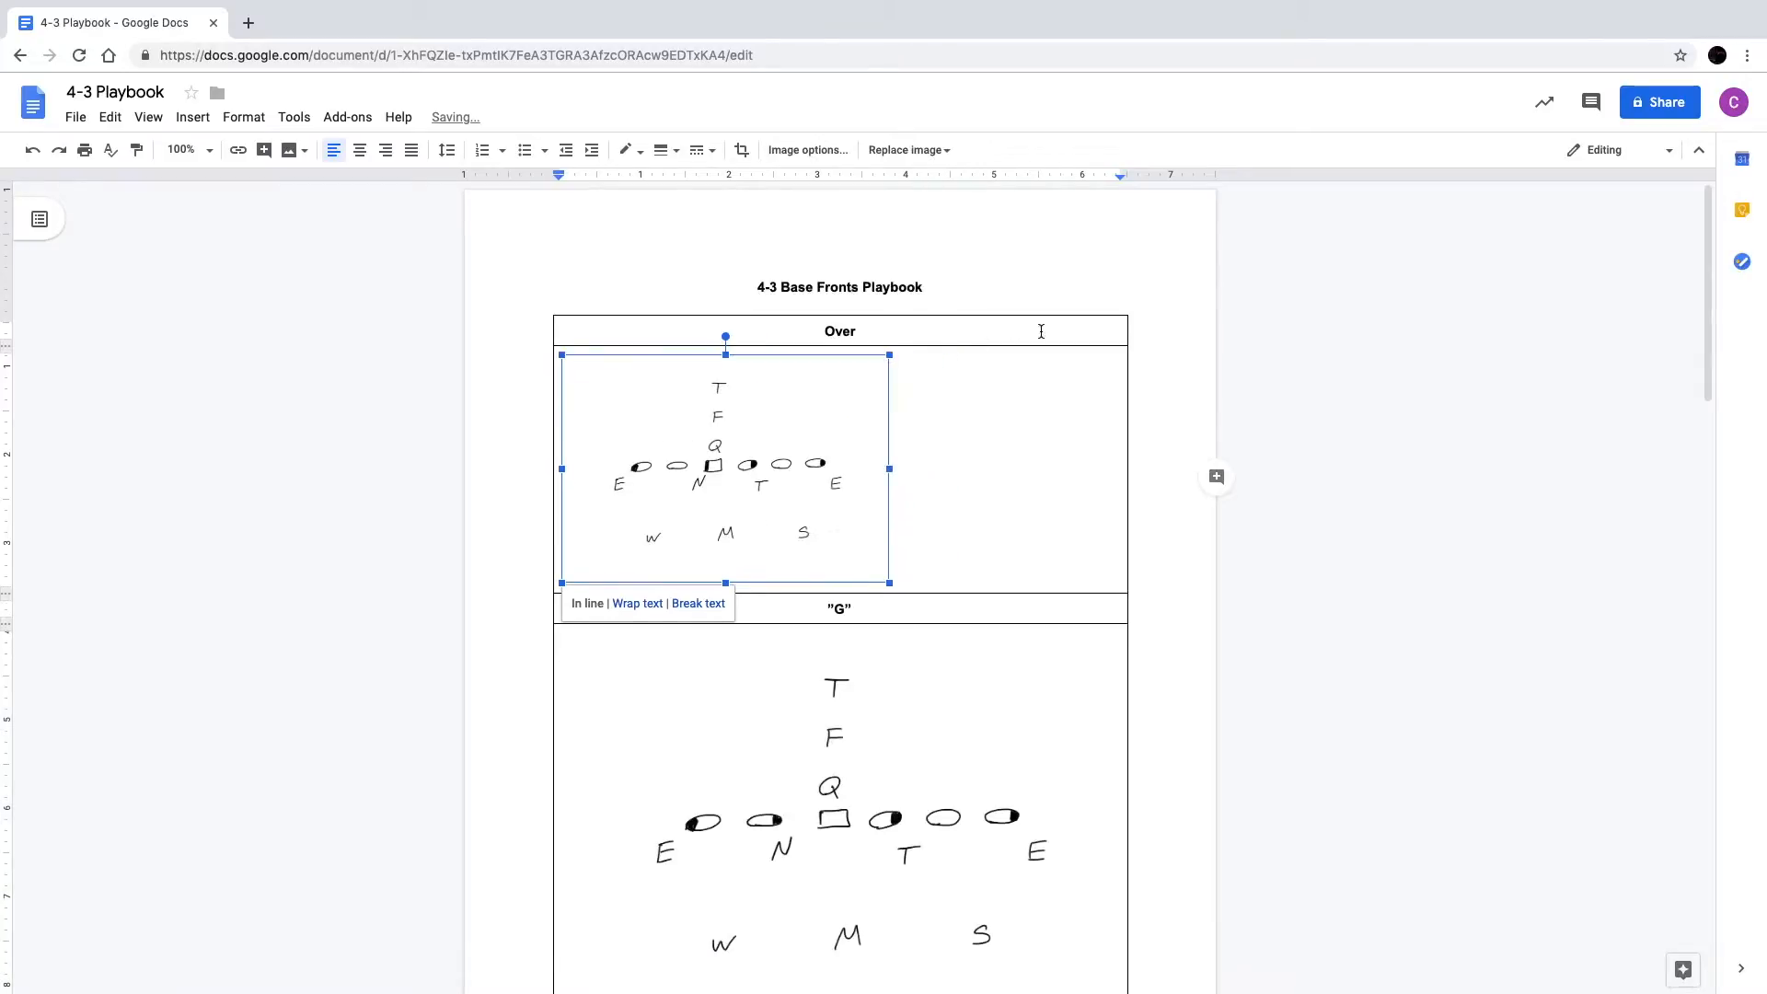
Step: Shrink the "G" diagram proportionally to about half the table's width
scroll(982, 631, down, 1)
scroll(978, 473, up, 1)
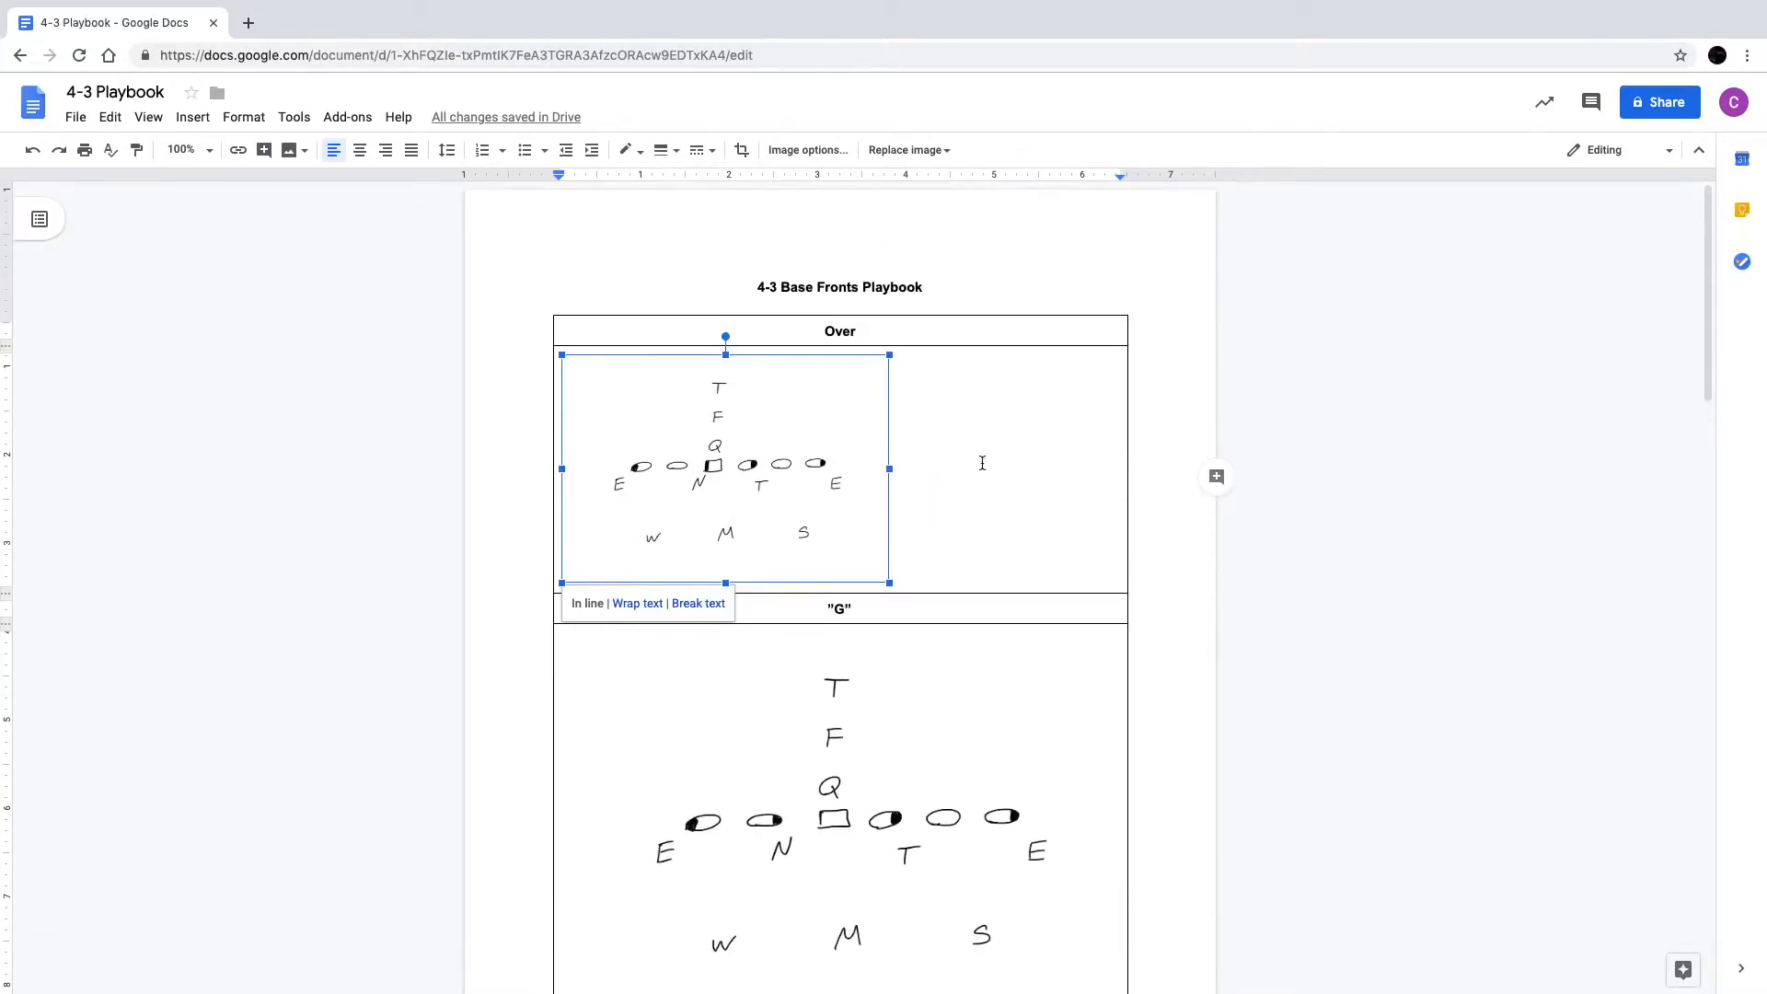
click(925, 307)
click(923, 709)
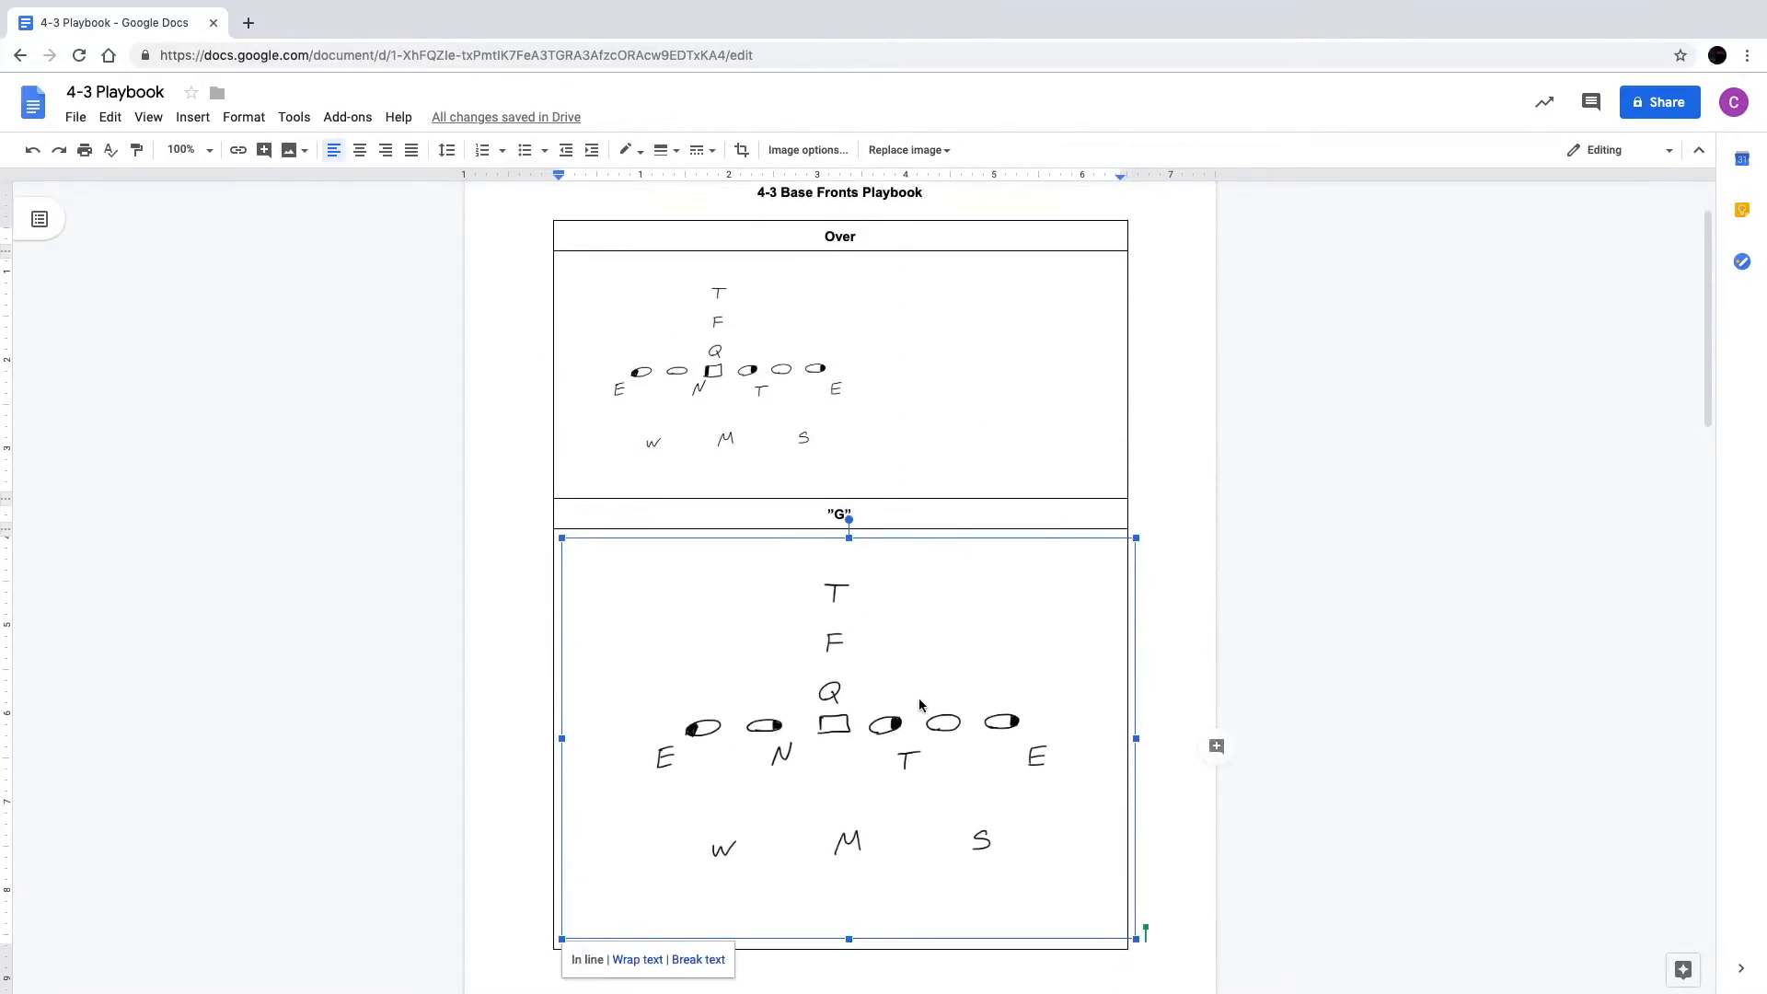
drag(1136, 514, 871, 663)
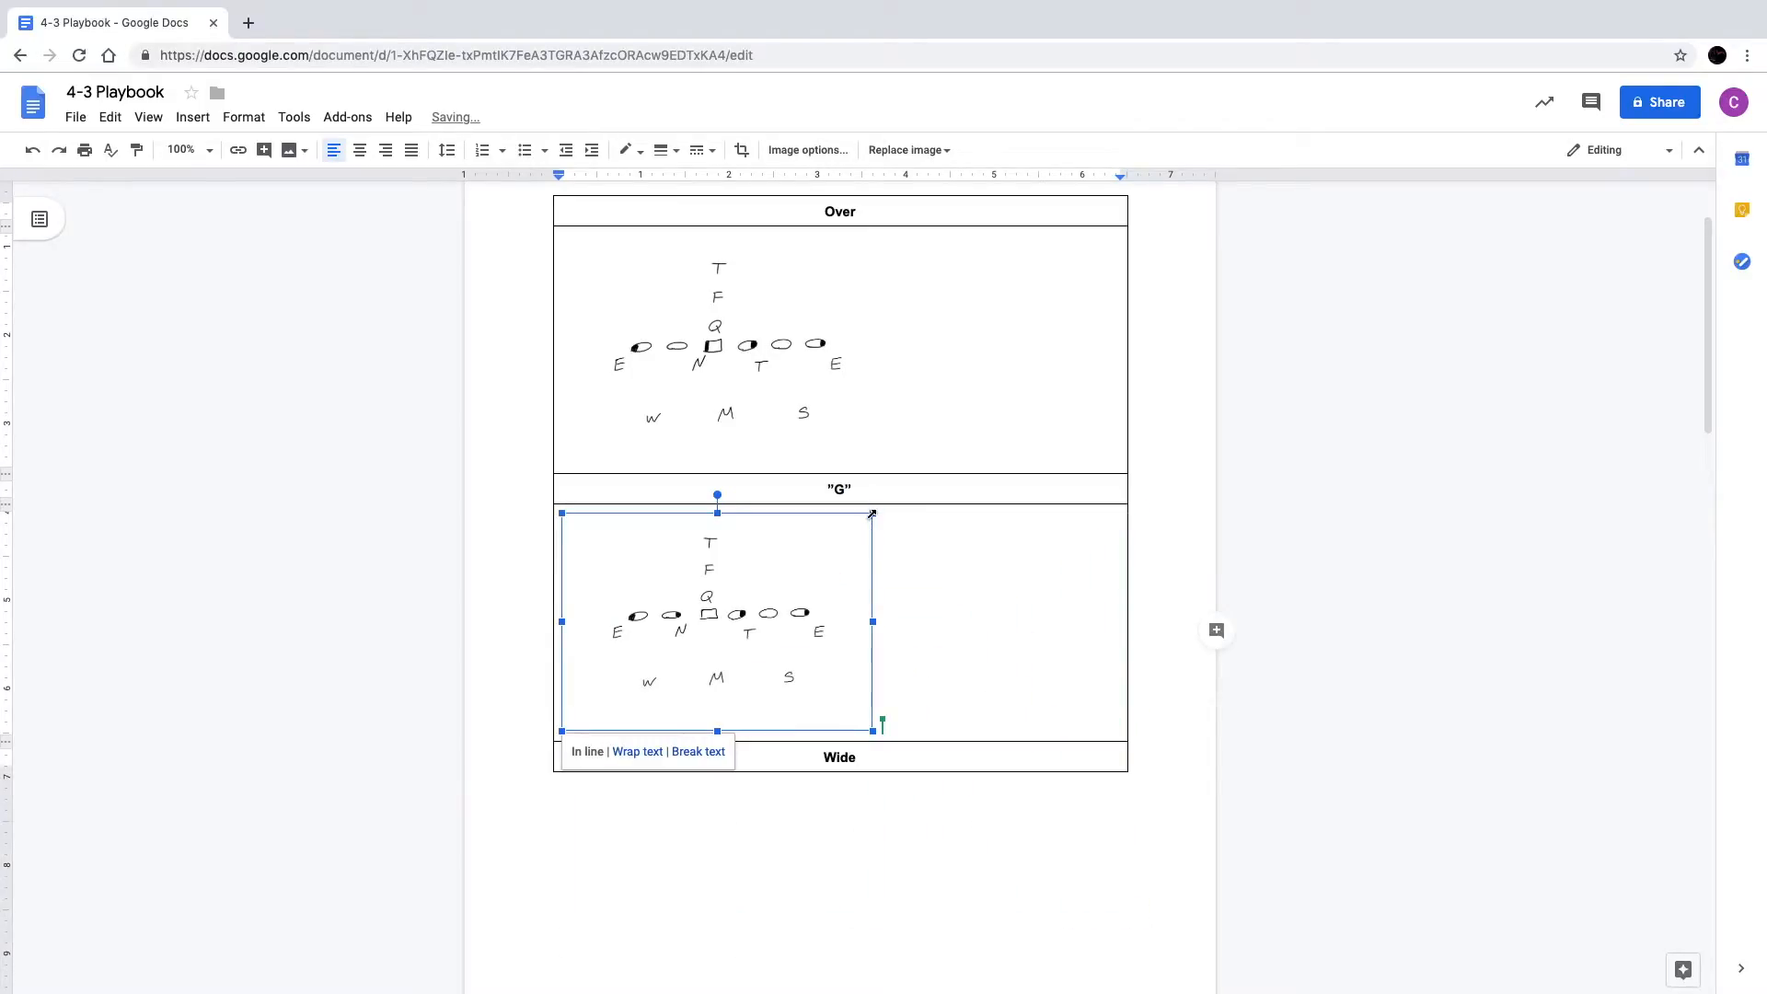
drag(872, 513, 858, 526)
Step: Select the spot directly beside the Over diagram, and likewise beside the "G" diagram
scroll(903, 536, up, 1)
double_click(930, 386)
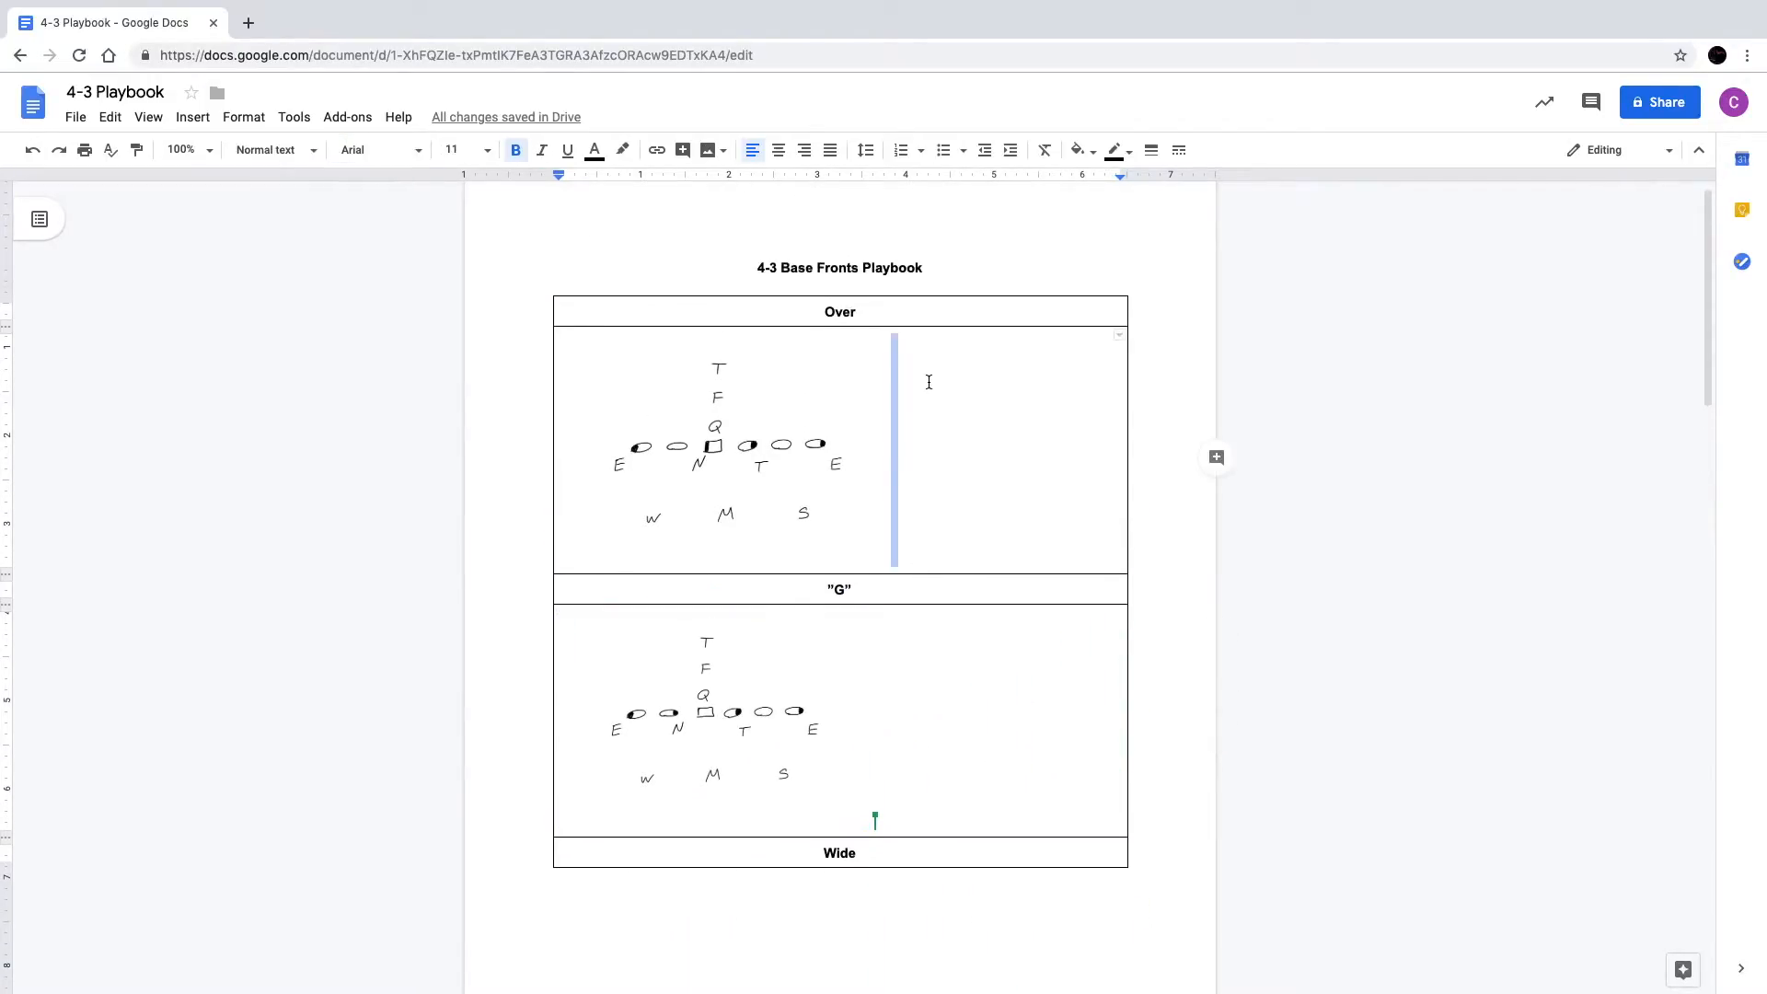
scroll(944, 460, down, 2)
double_click(927, 553)
scroll(928, 554, down, 4)
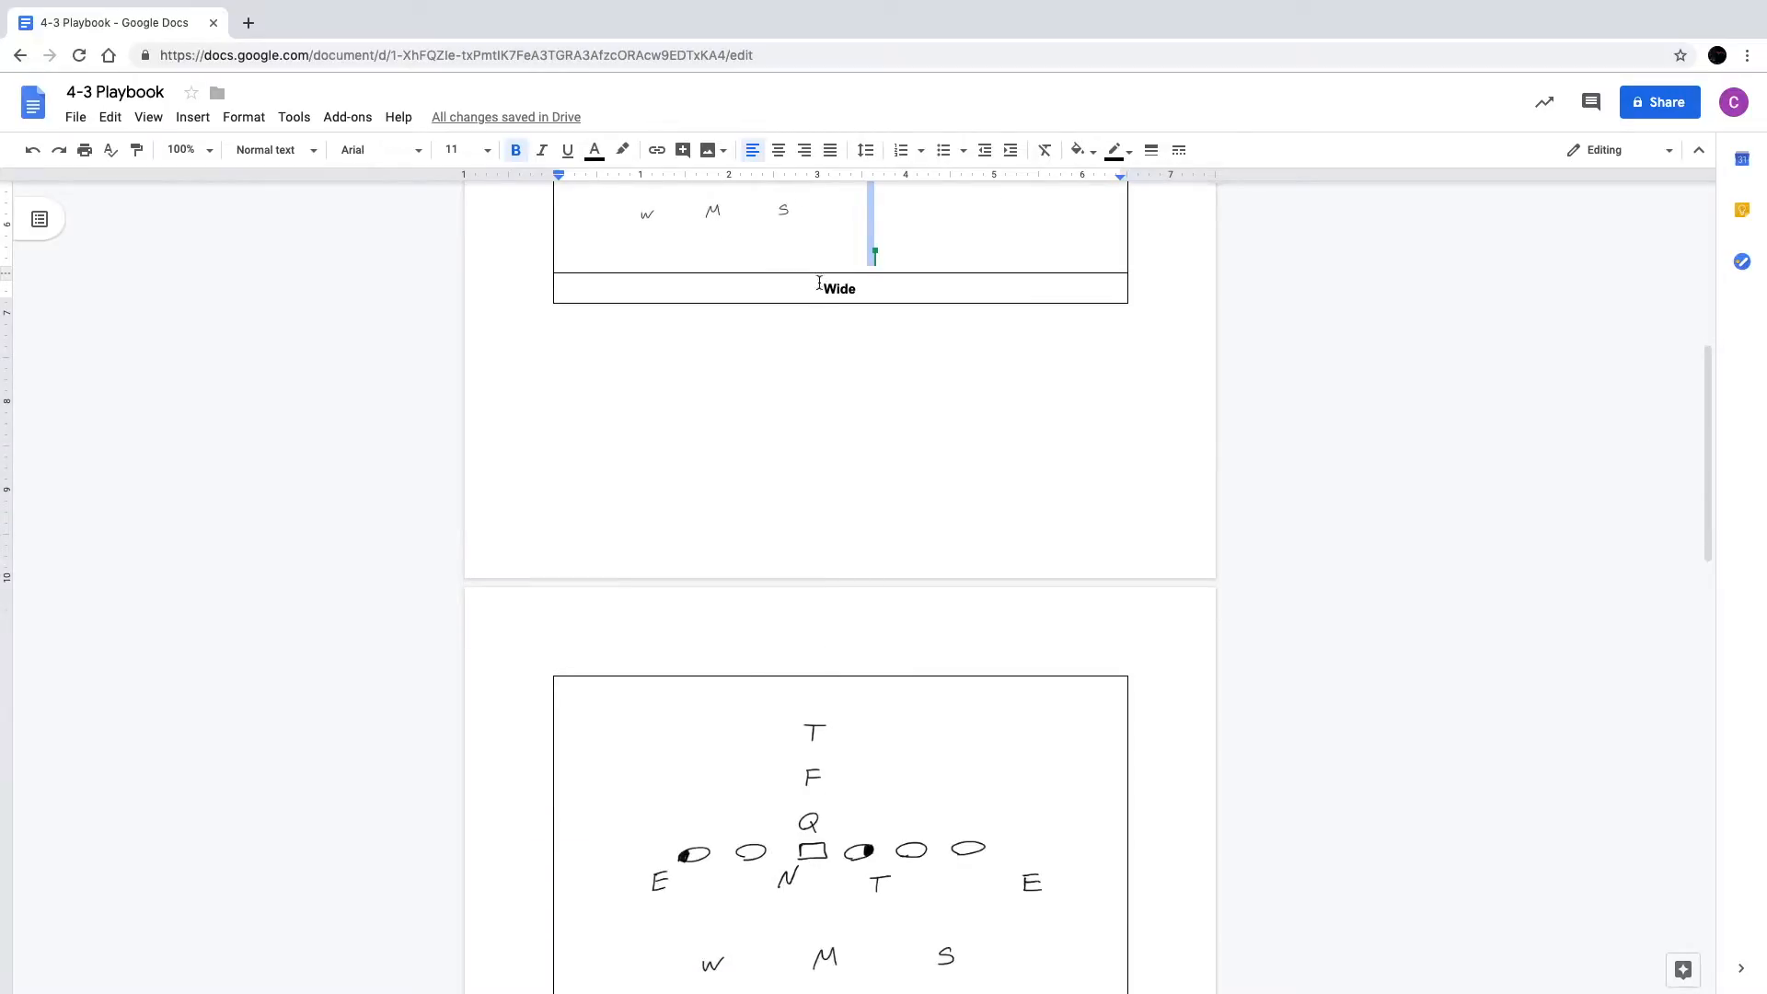
Step: Shrink the Wide and Eagle diagrams proportionally to slightly more than half the table's width and left-align the Eagle diagram
scroll(1012, 414, down, 4)
click(1082, 384)
drag(1136, 340, 911, 493)
scroll(990, 556, down, 2)
click(989, 556)
drag(1136, 421, 787, 589)
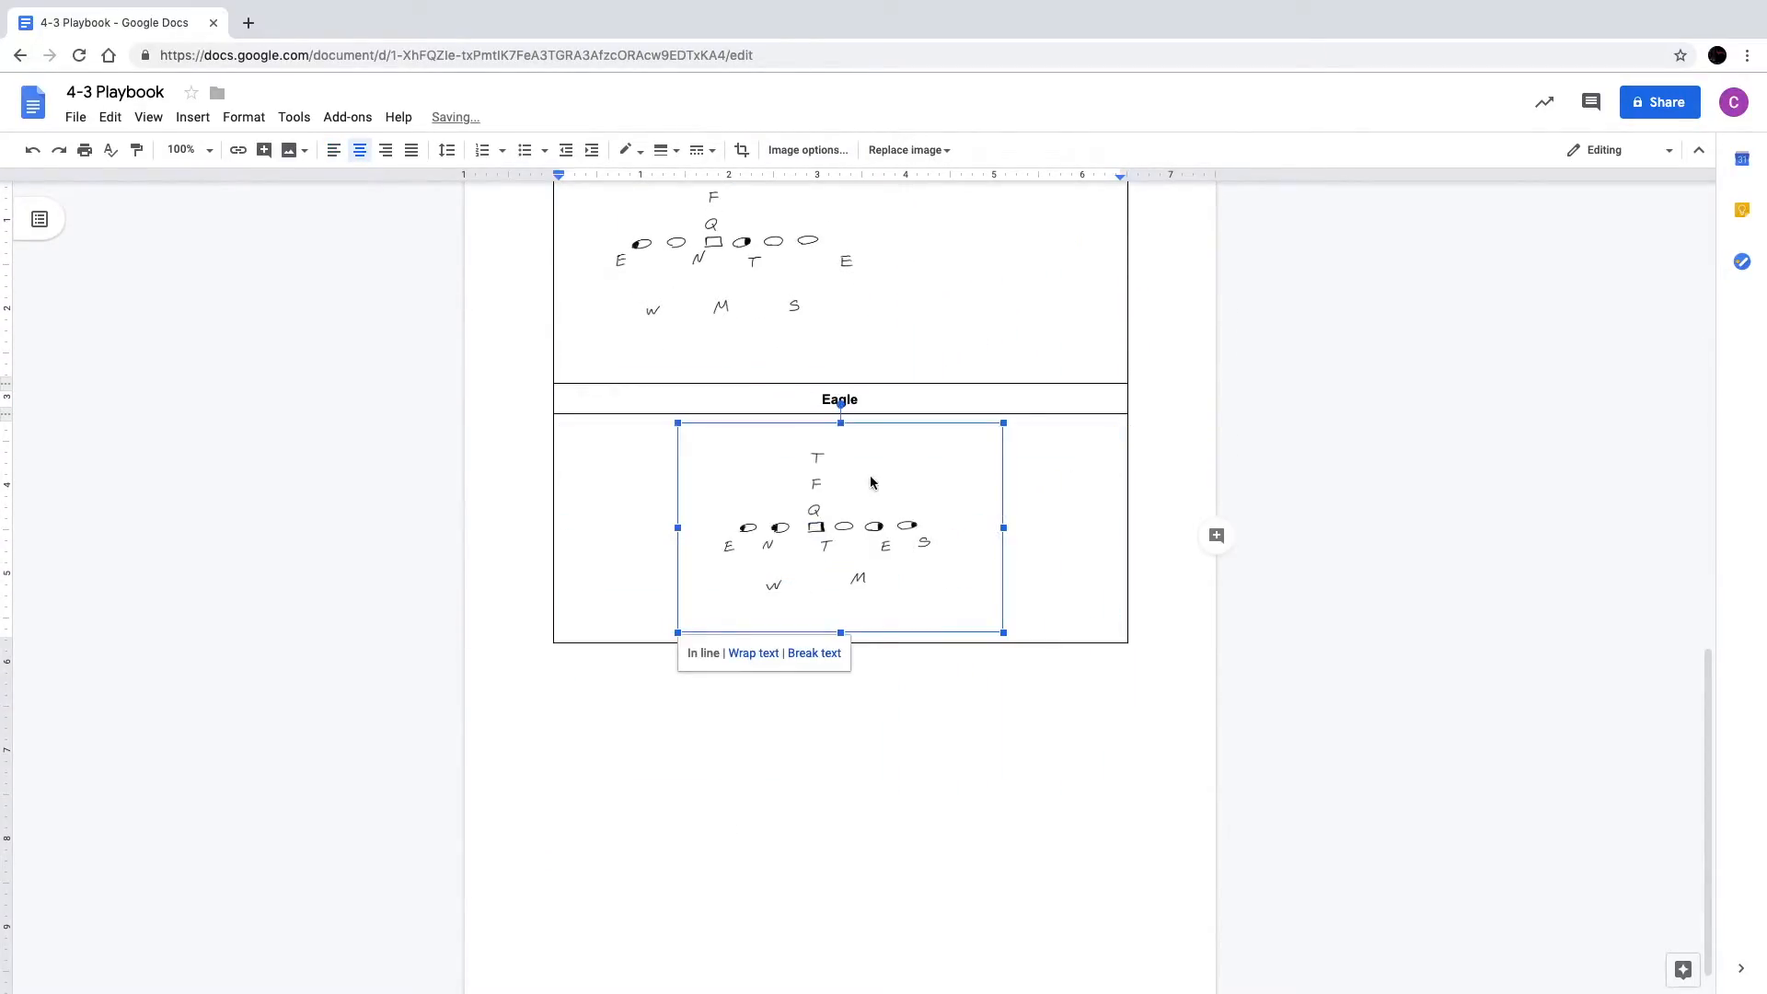
click(333, 150)
Step: Try to match the Over and "G" diagrams by enlarging both slightly
scroll(1006, 350, up, 1)
scroll(1006, 350, down, 10)
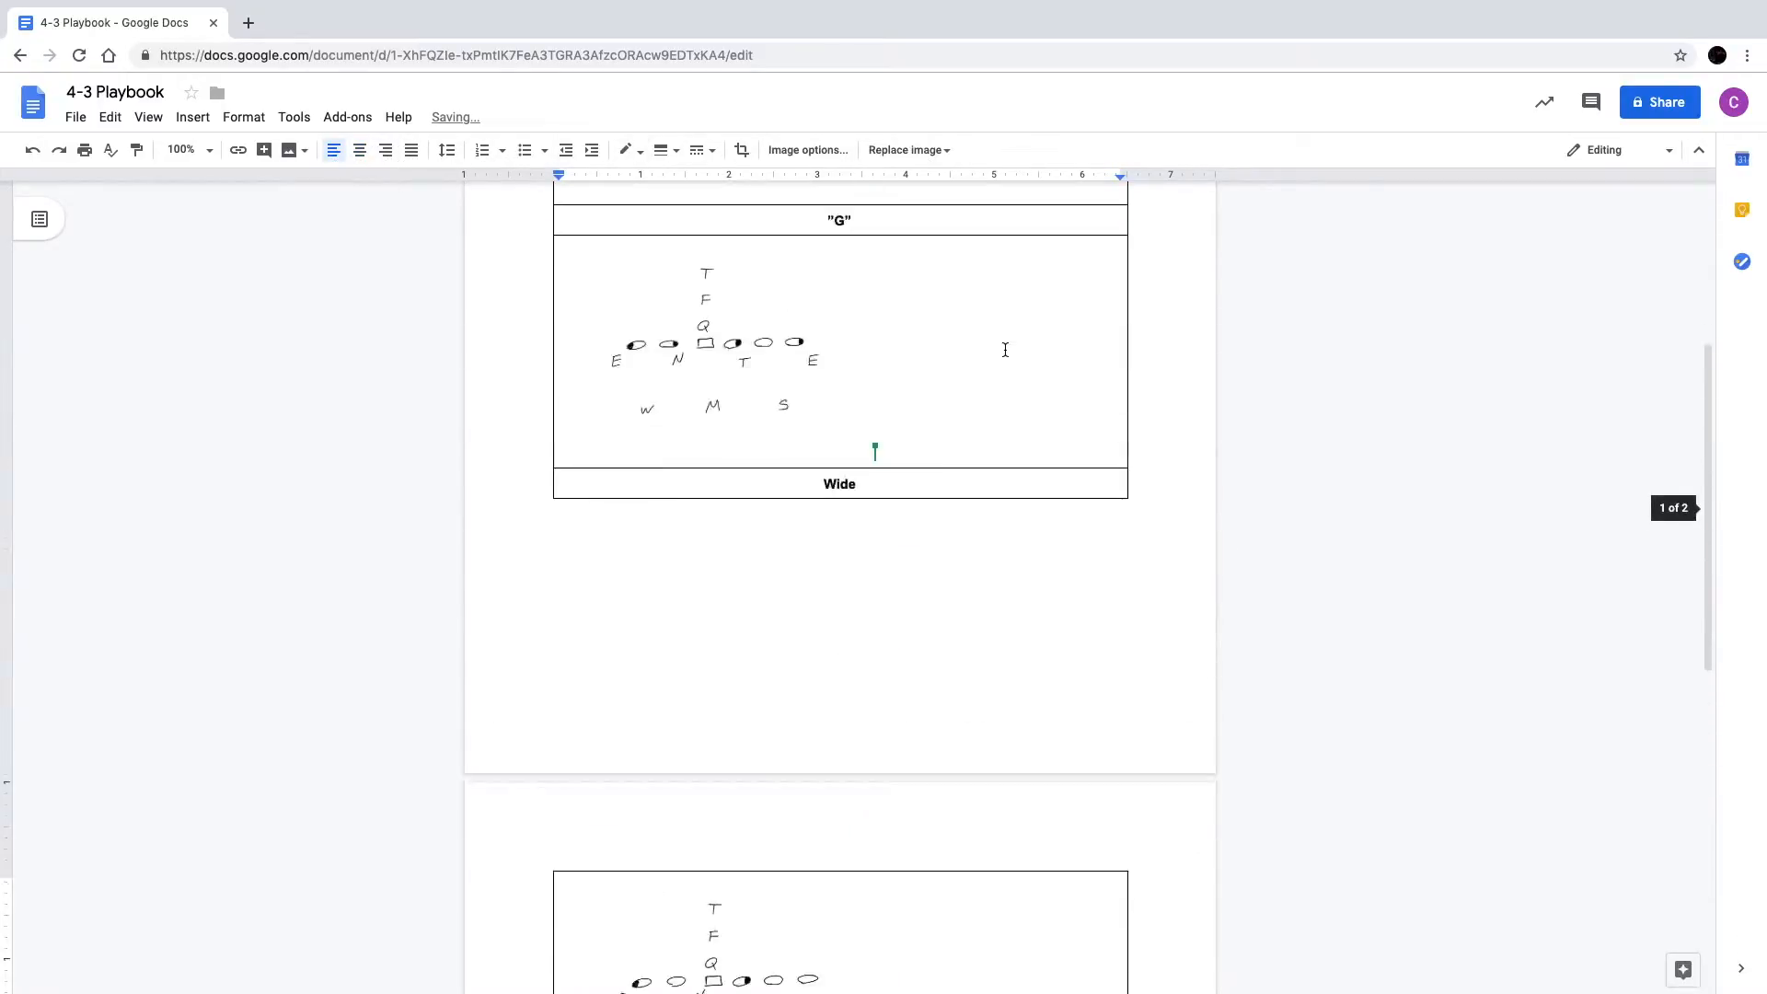
scroll(734, 361, up, 3)
click(734, 362)
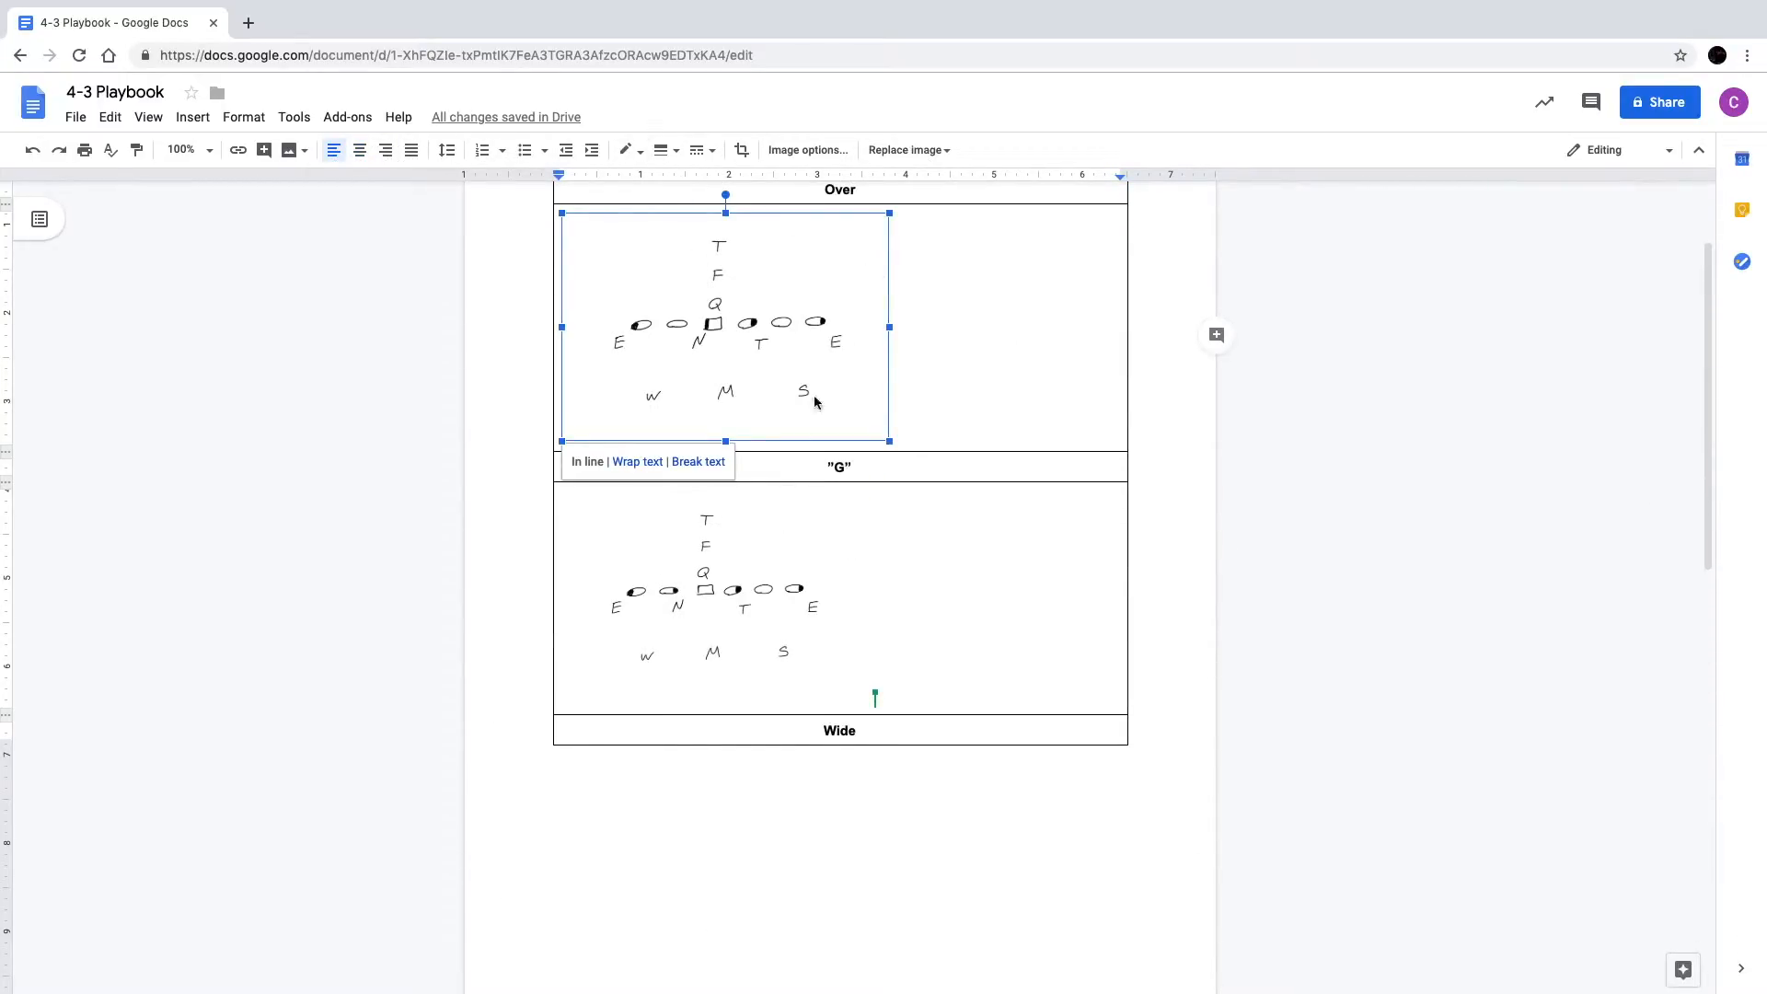
click(823, 569)
drag(865, 597, 895, 595)
scroll(881, 589, up, 3)
click(866, 566)
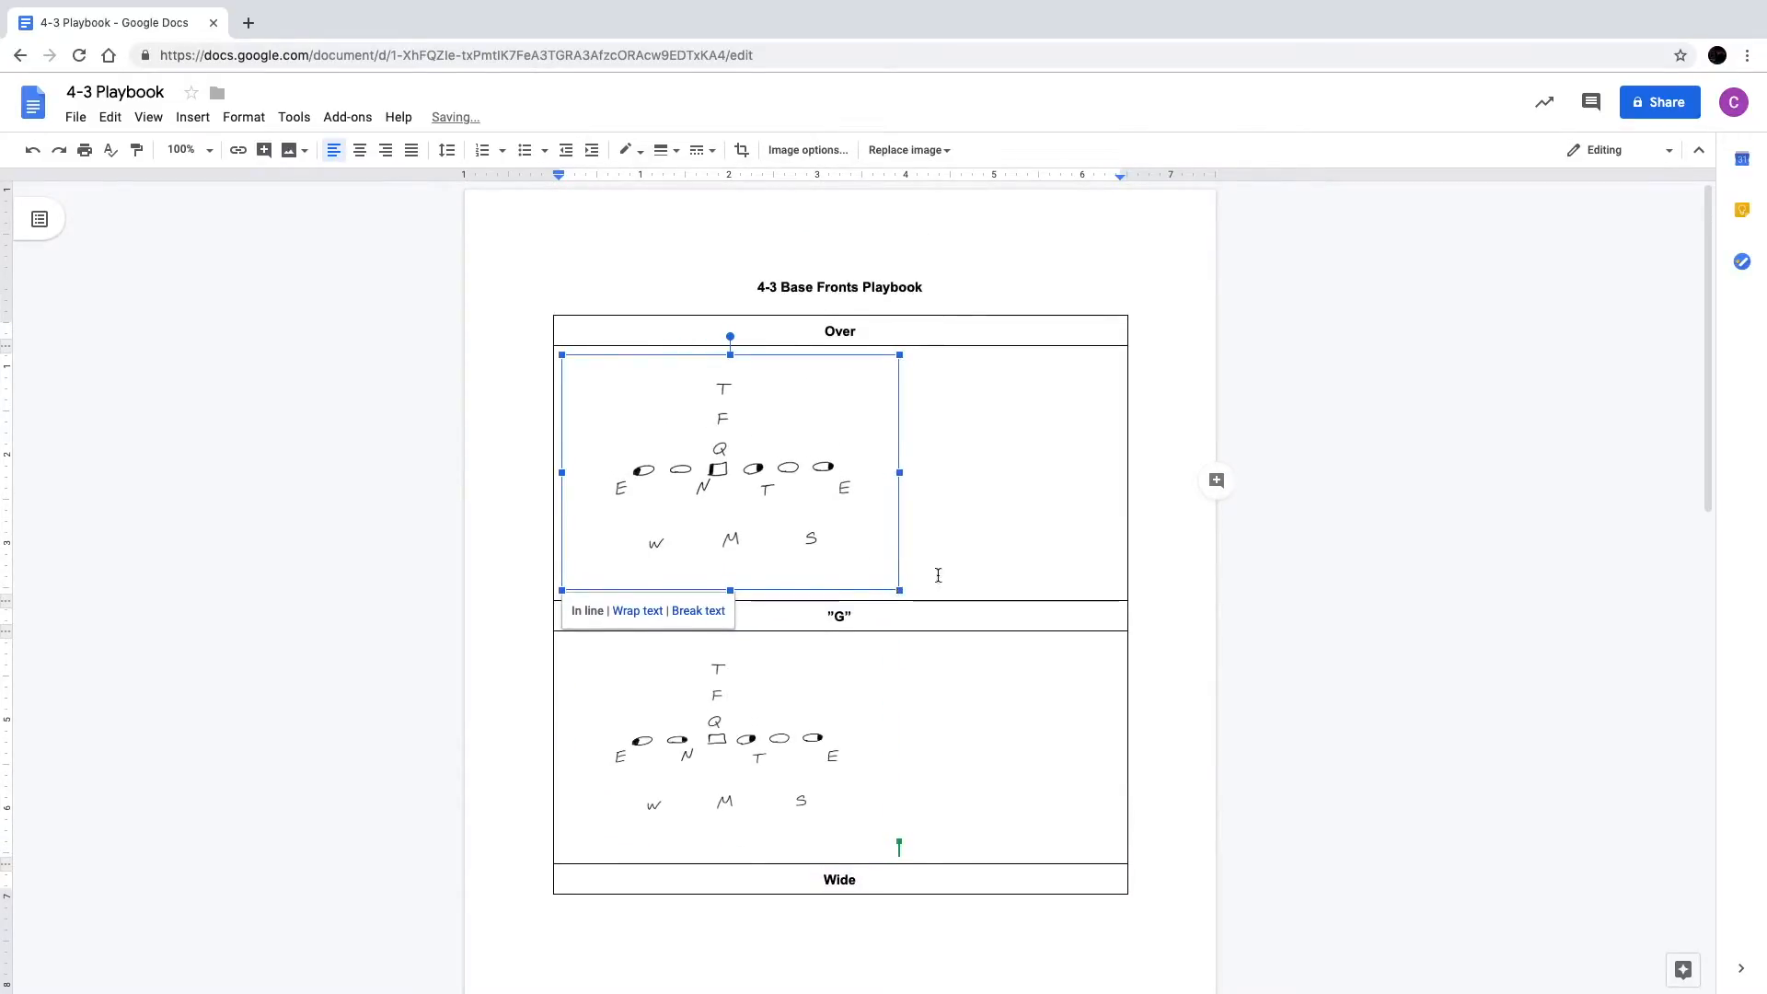
Step: Undo the last resizing of the Over and "G" diagrams
click(932, 576)
key(ctrl+z)
key(ctrl+z)
key(ctrl+z)
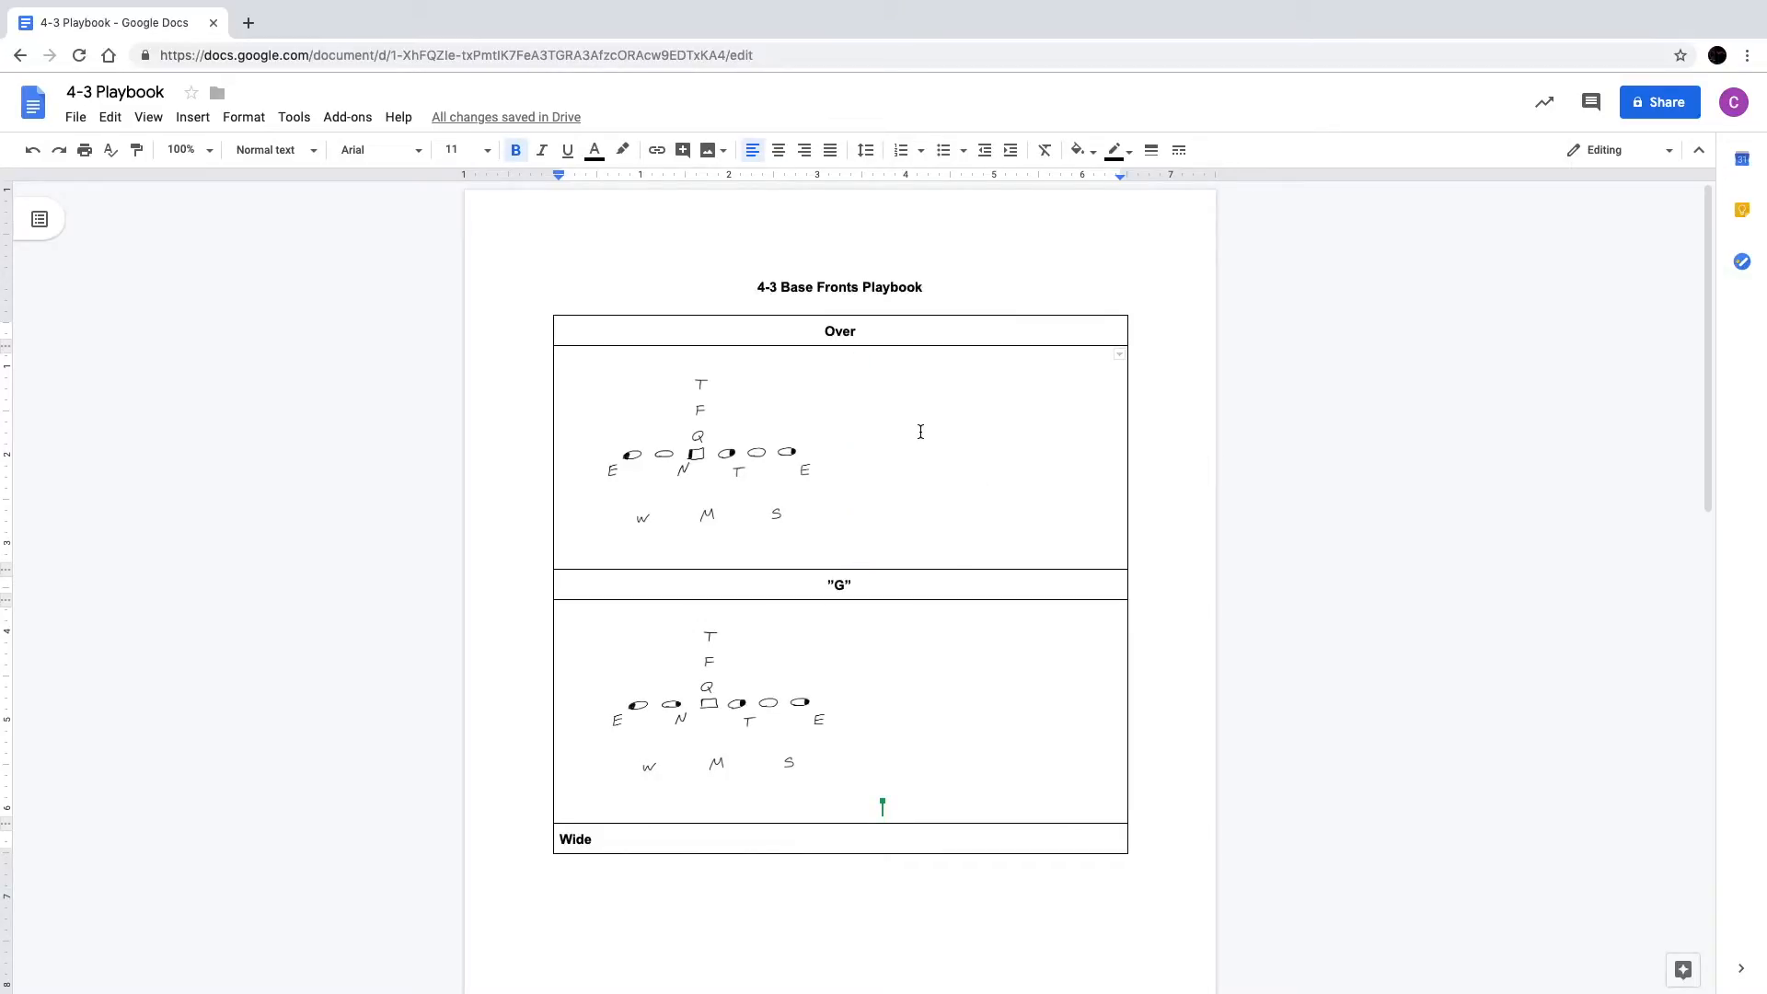
Step: Try adding the text "Call Side End" beside the Over diagram, and remove it again
text(Call)
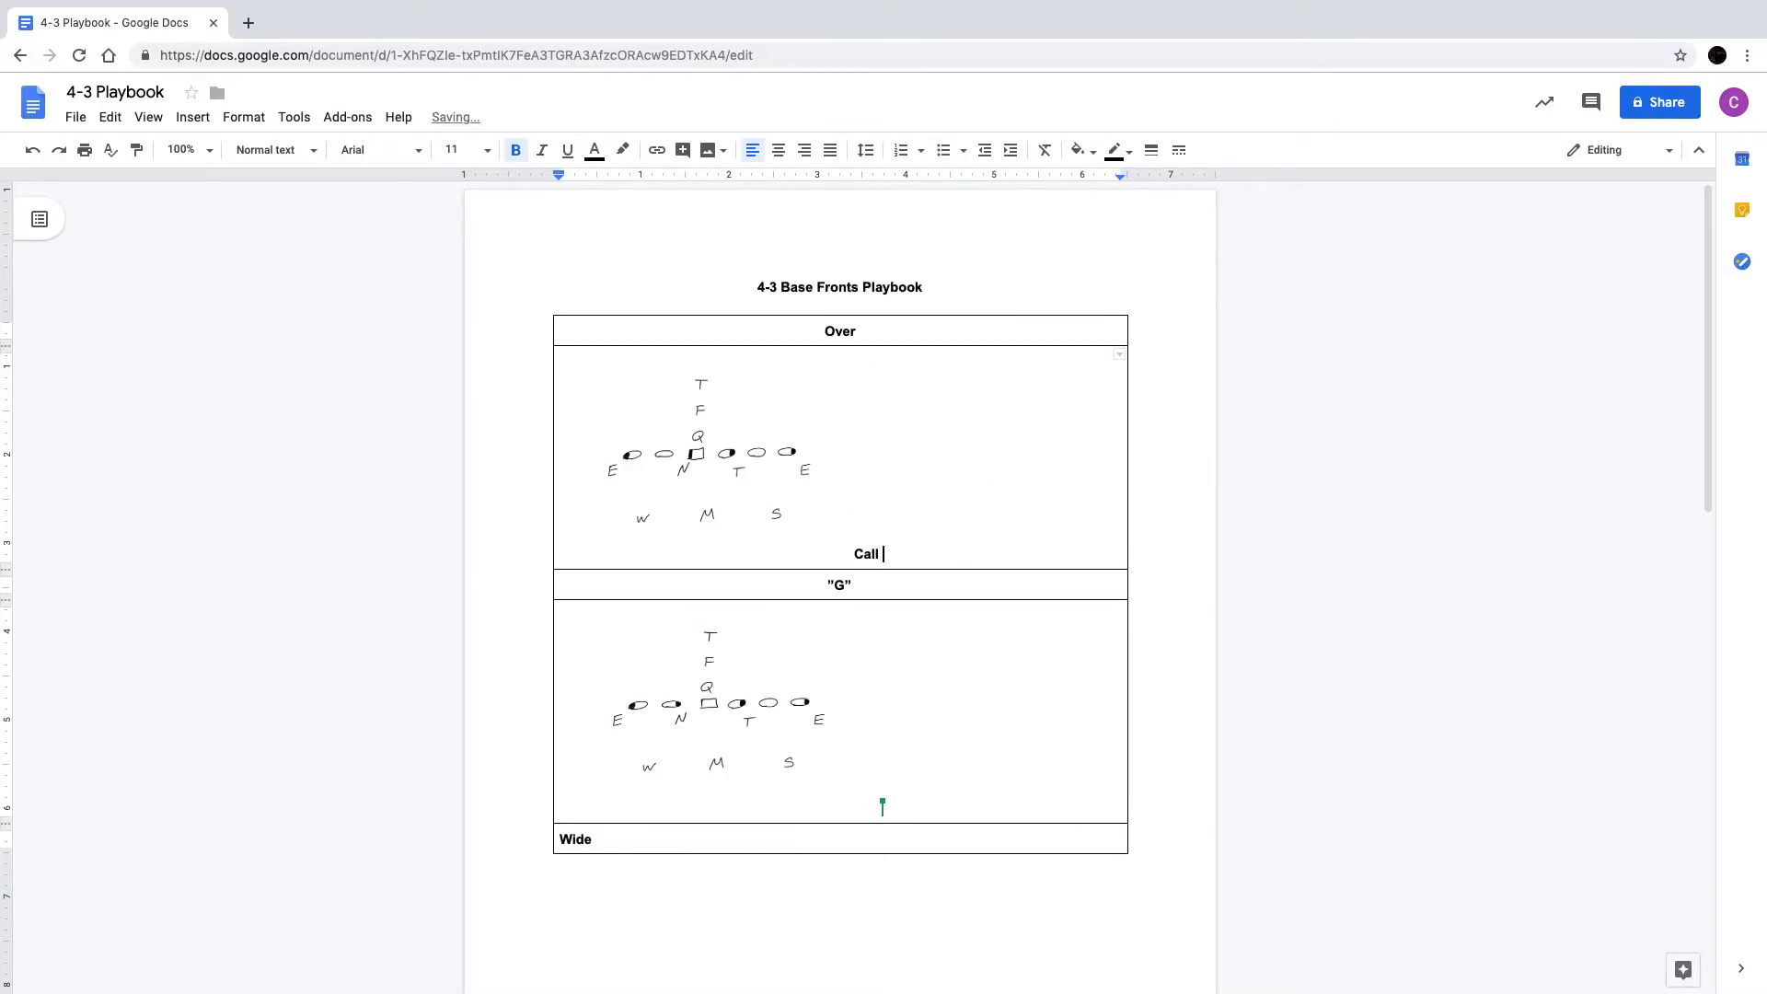
text( Side End)
key(BackSpace)
key(BackSpace)
key(BackSpace)
key(BackSpace)
key(BackSpace)
key(BackSpace)
key(BackSpace)
key(BackSpace)
key(BackSpace)
key(BackSpace)
key(BackSpace)
key(BackSpace)
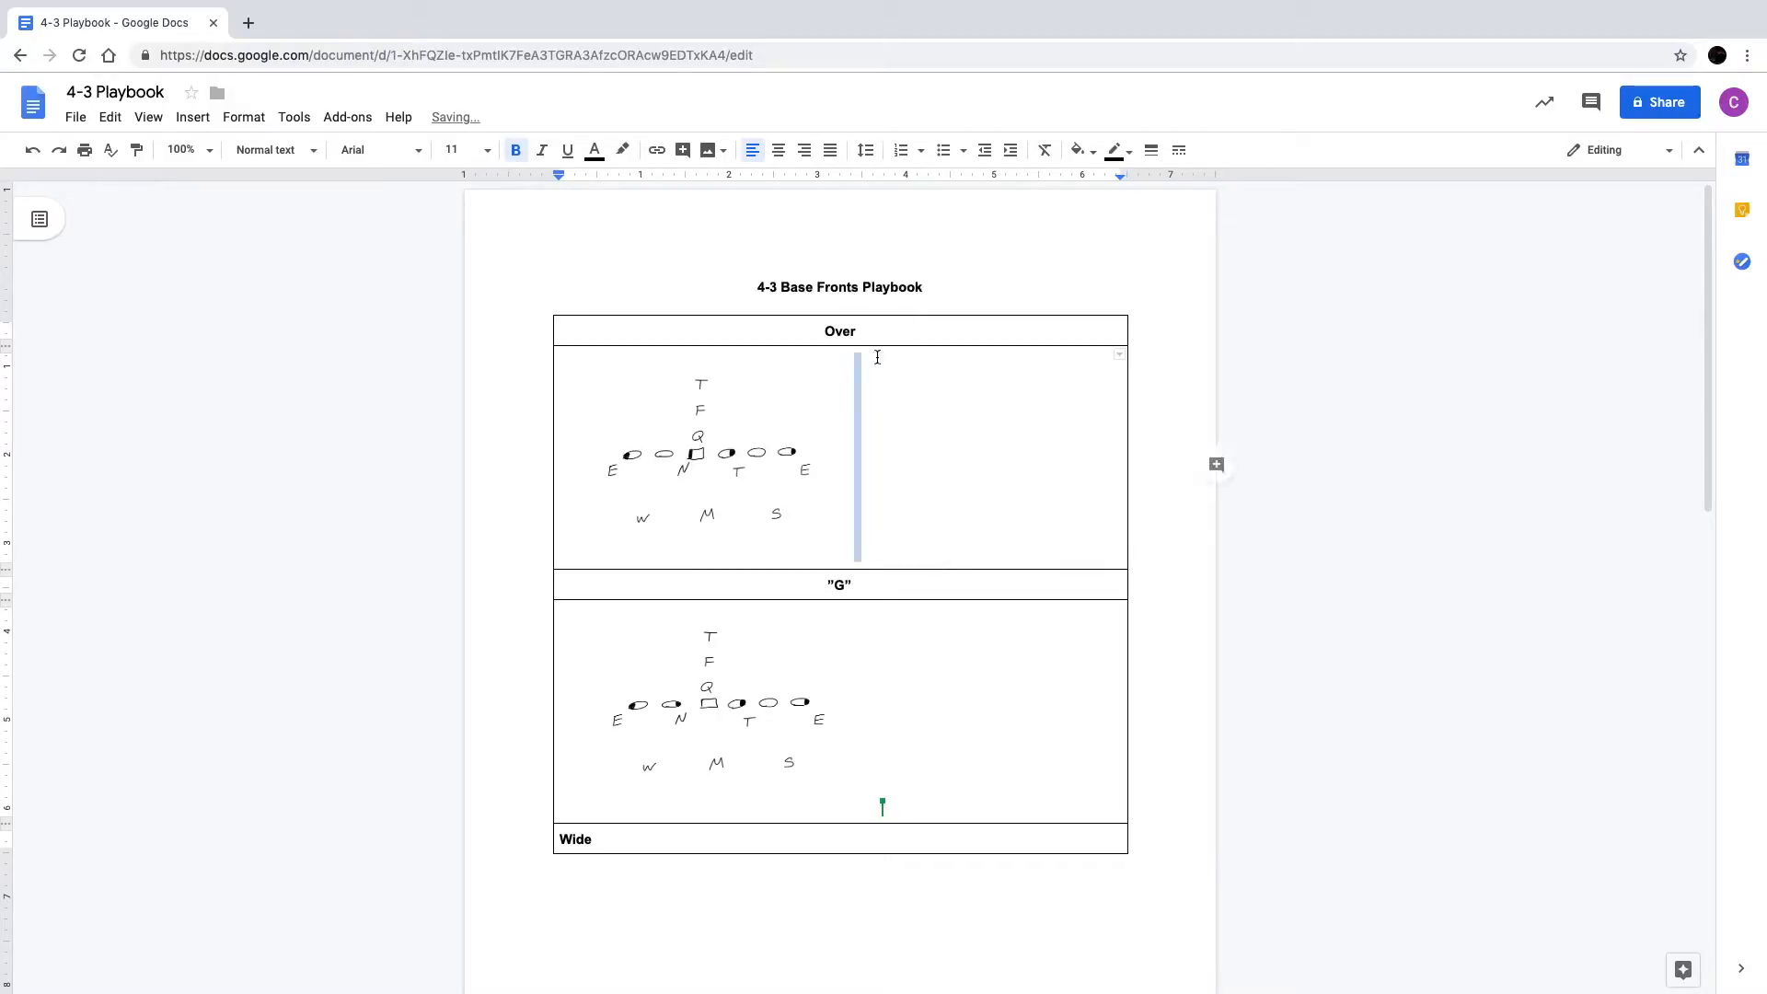
Step: Try to insert a two-column table beside the Over diagram, and undo the insertion
click(193, 117)
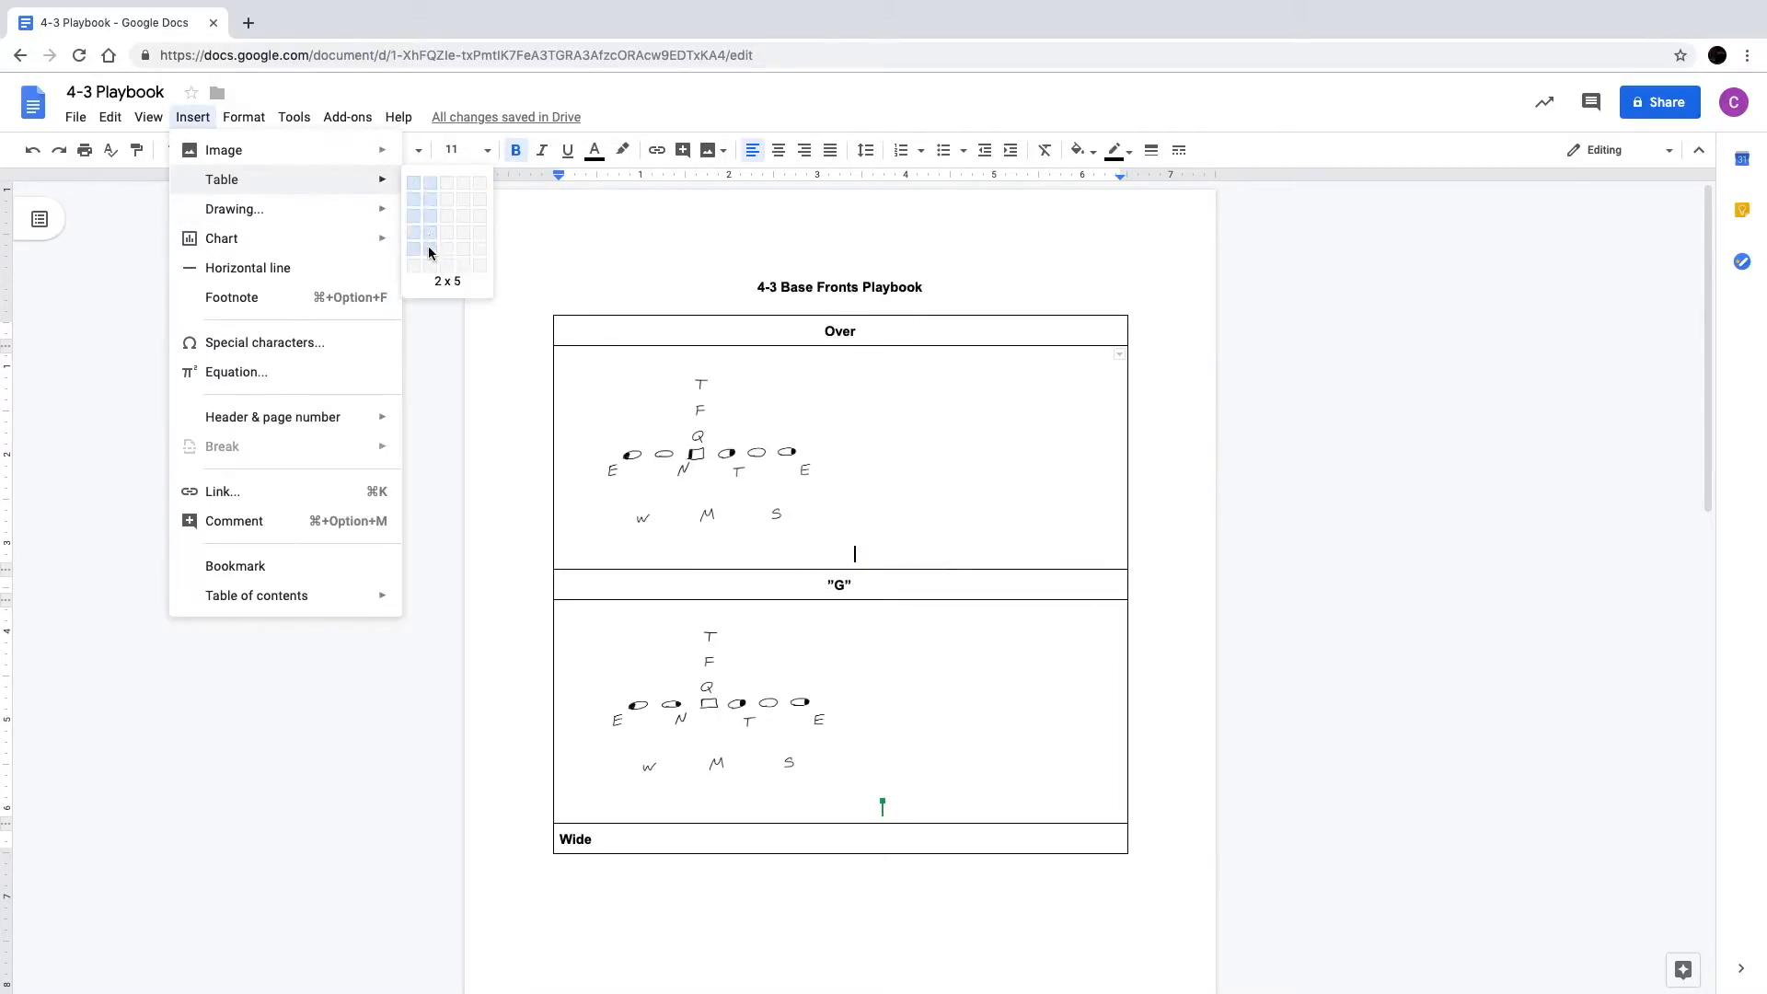
click(429, 280)
scroll(847, 403, down, 2)
click(32, 149)
scroll(957, 386, down, 1)
scroll(908, 421, up, 1)
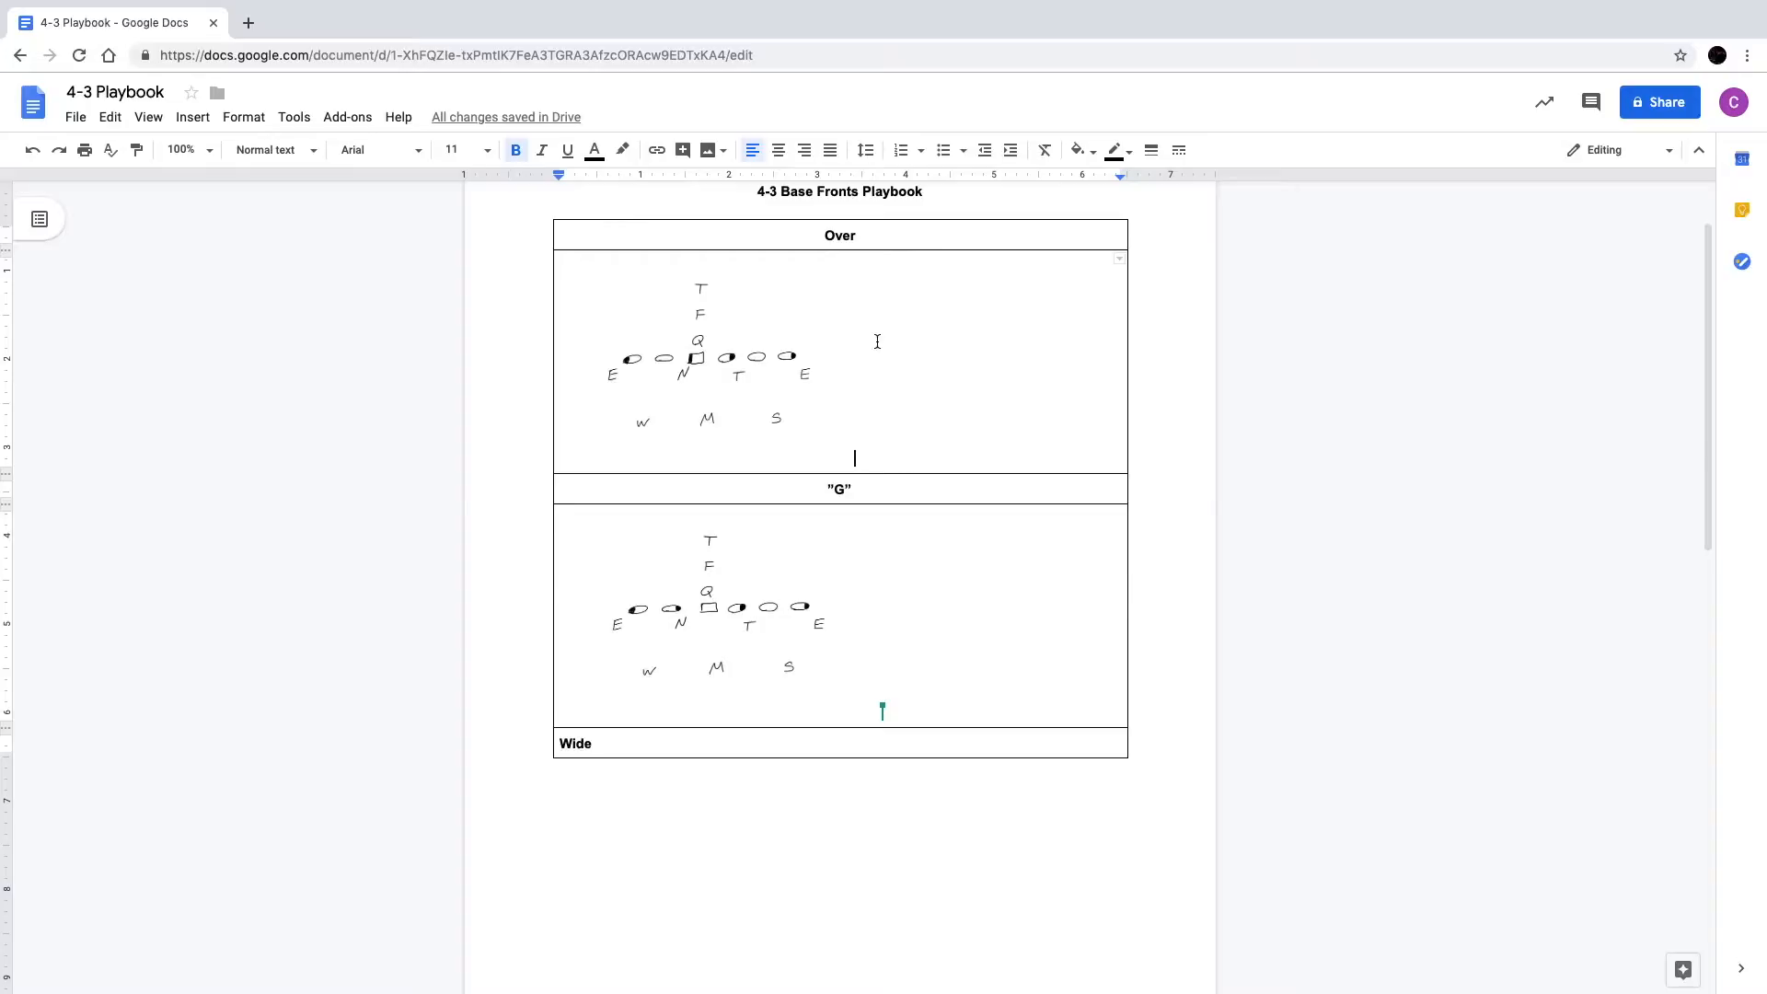
Step: Shrink the Eagle and Wide diagrams proportionally to about half the table's width
scroll(877, 342, down, 10)
click(836, 539)
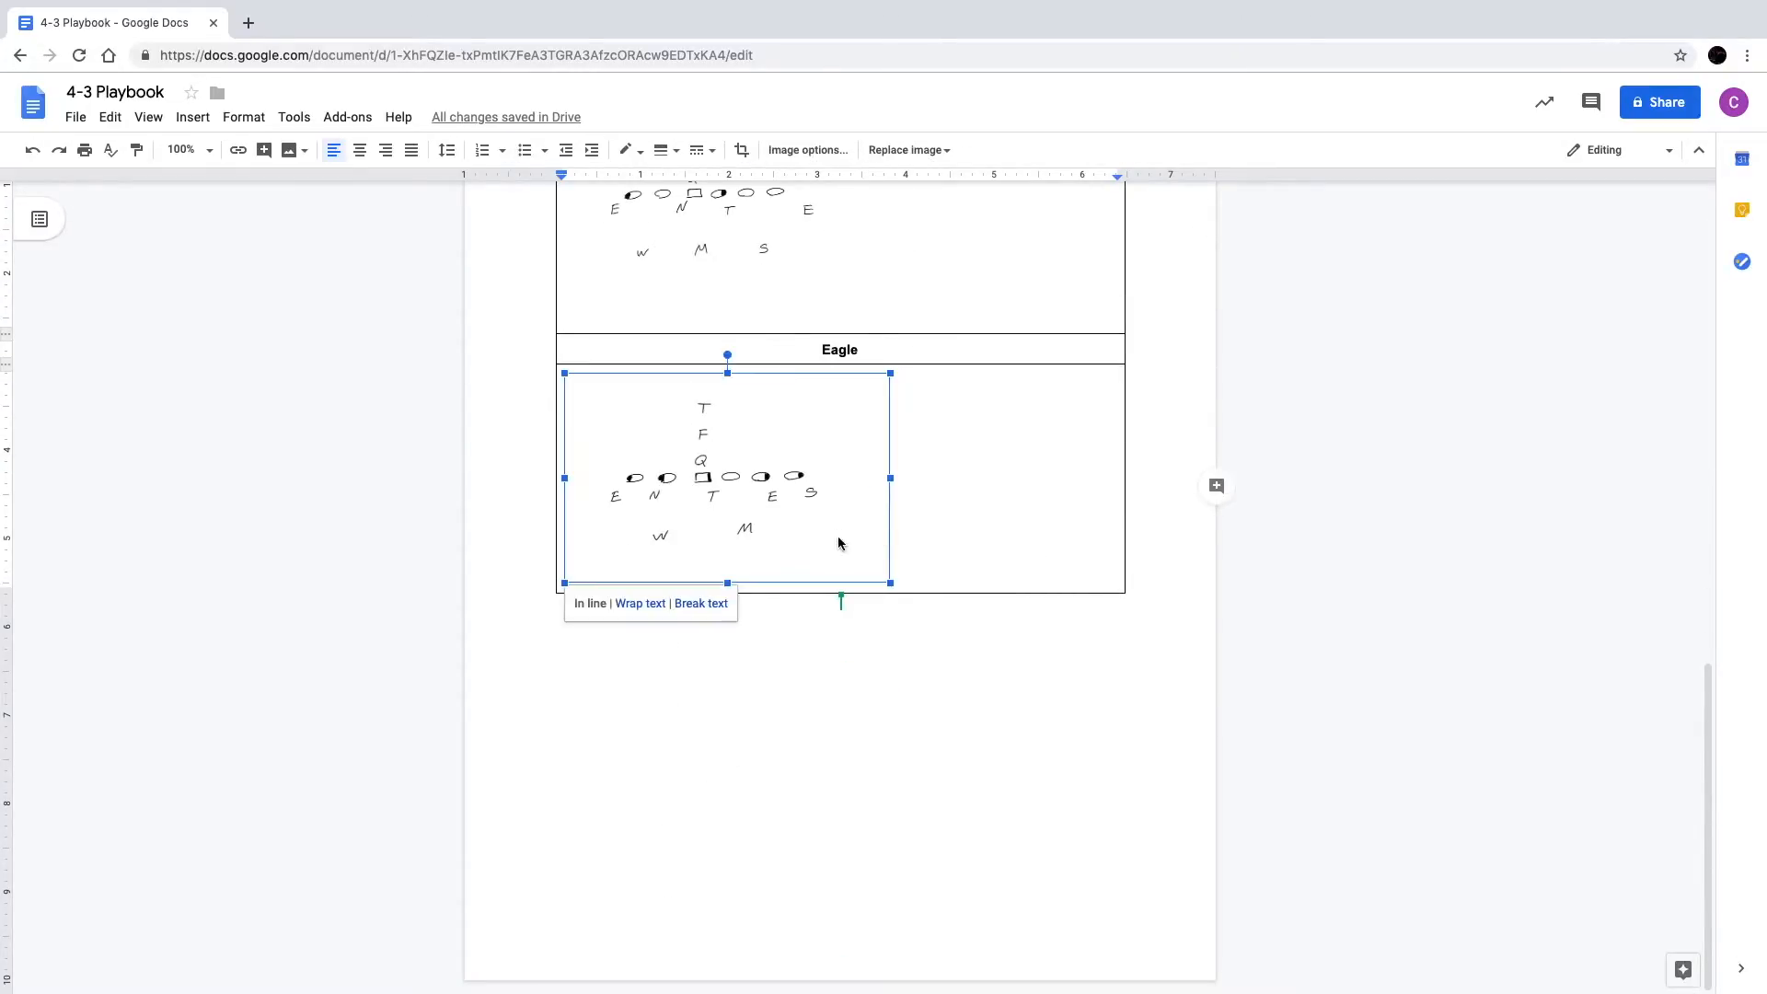
drag(890, 582, 865, 567)
scroll(828, 575, up, 5)
click(788, 596)
mouse_move(864, 726)
mouse_down()
mouse_move(816, 696)
mouse_move(833, 719)
mouse_up()
Step: Fine-tune the Over and "G" diagrams proportionally to slightly more than half the table's width
scroll(799, 697, up, 5)
scroll(828, 699, up, 3)
click(838, 476)
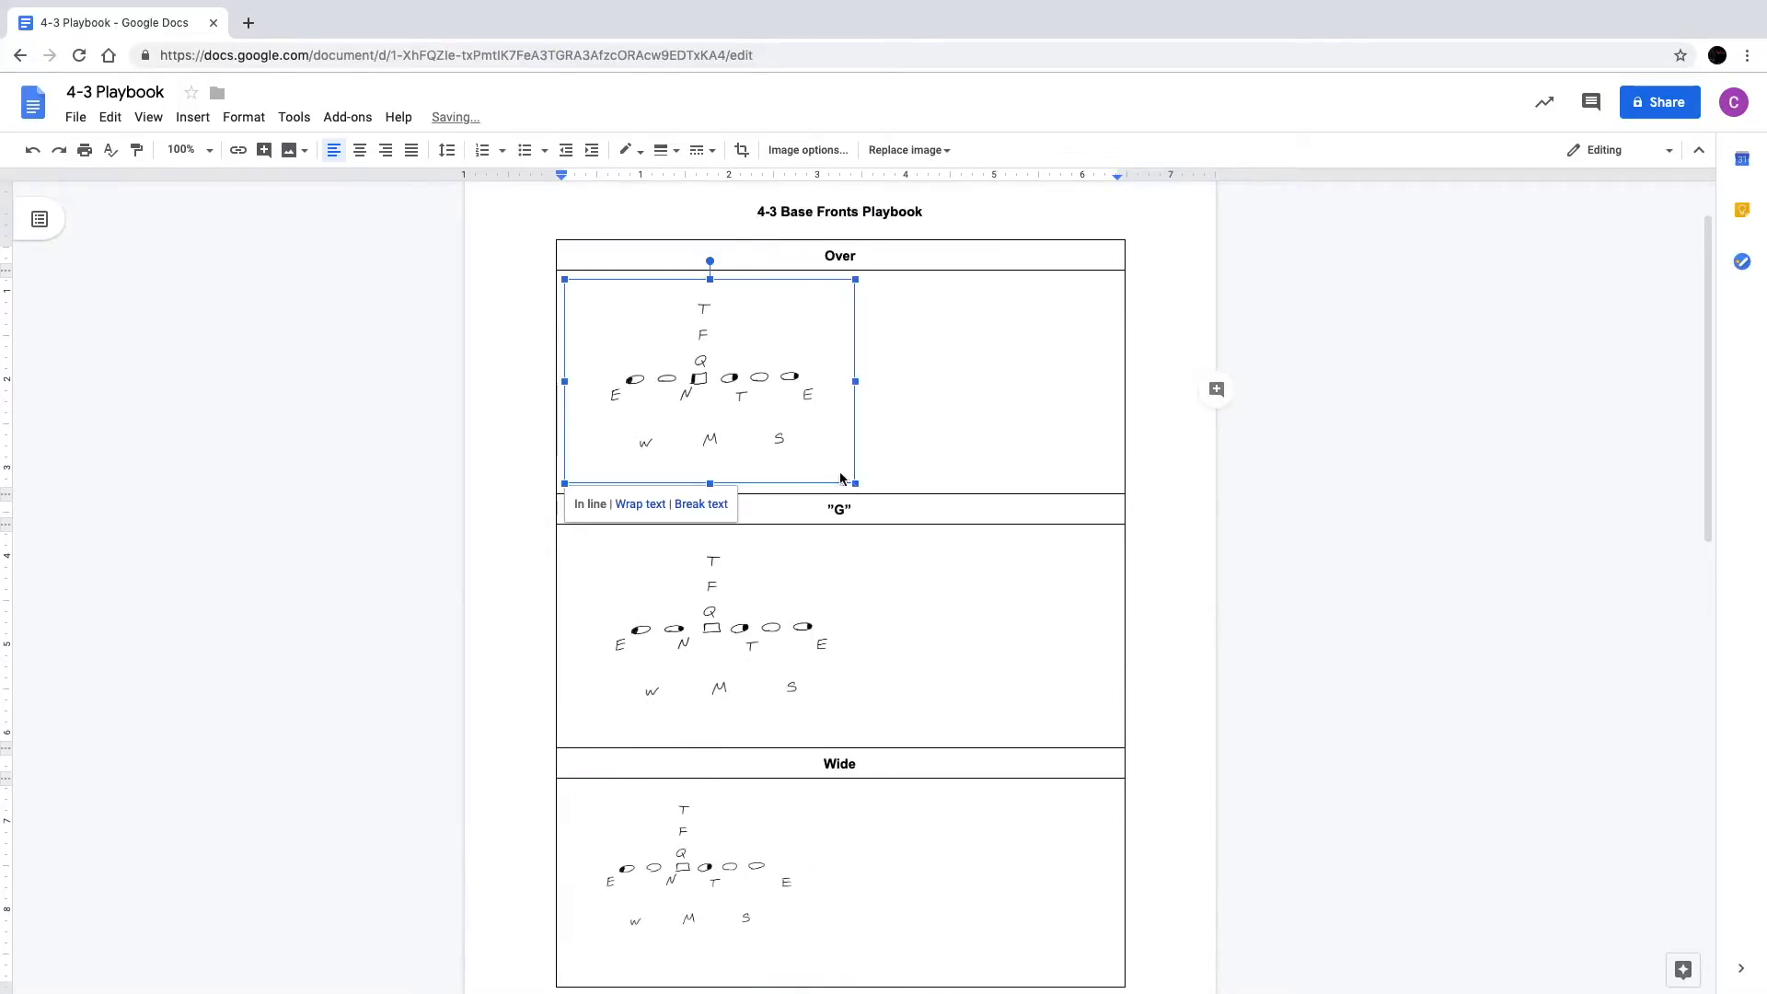
drag(855, 483, 862, 488)
click(843, 744)
drag(875, 743, 884, 750)
scroll(875, 747, down, 3)
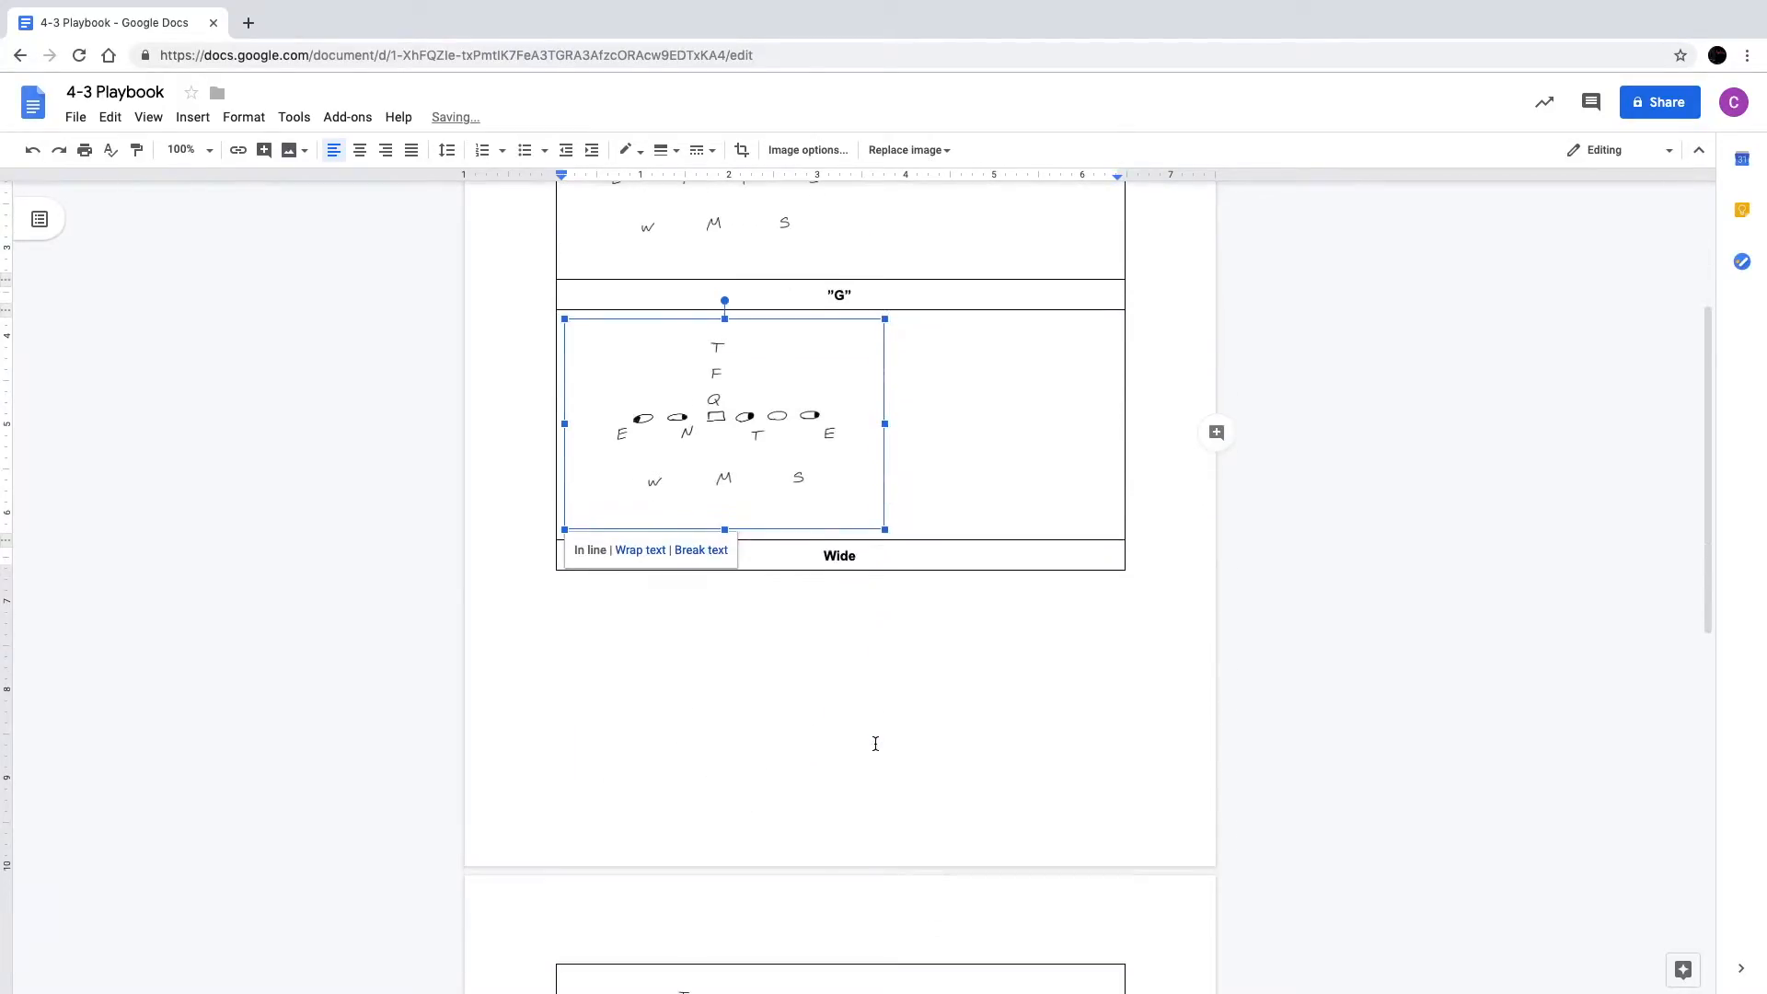
drag(884, 532, 879, 527)
Step: Resize the Wide diagram to about half the table's width so it fits on the first page below its label
click(761, 678)
drag(836, 761, 854, 775)
scroll(891, 868, down, 2)
drag(857, 903, 854, 886)
scroll(863, 897, down, 1)
scroll(852, 785, up, 6)
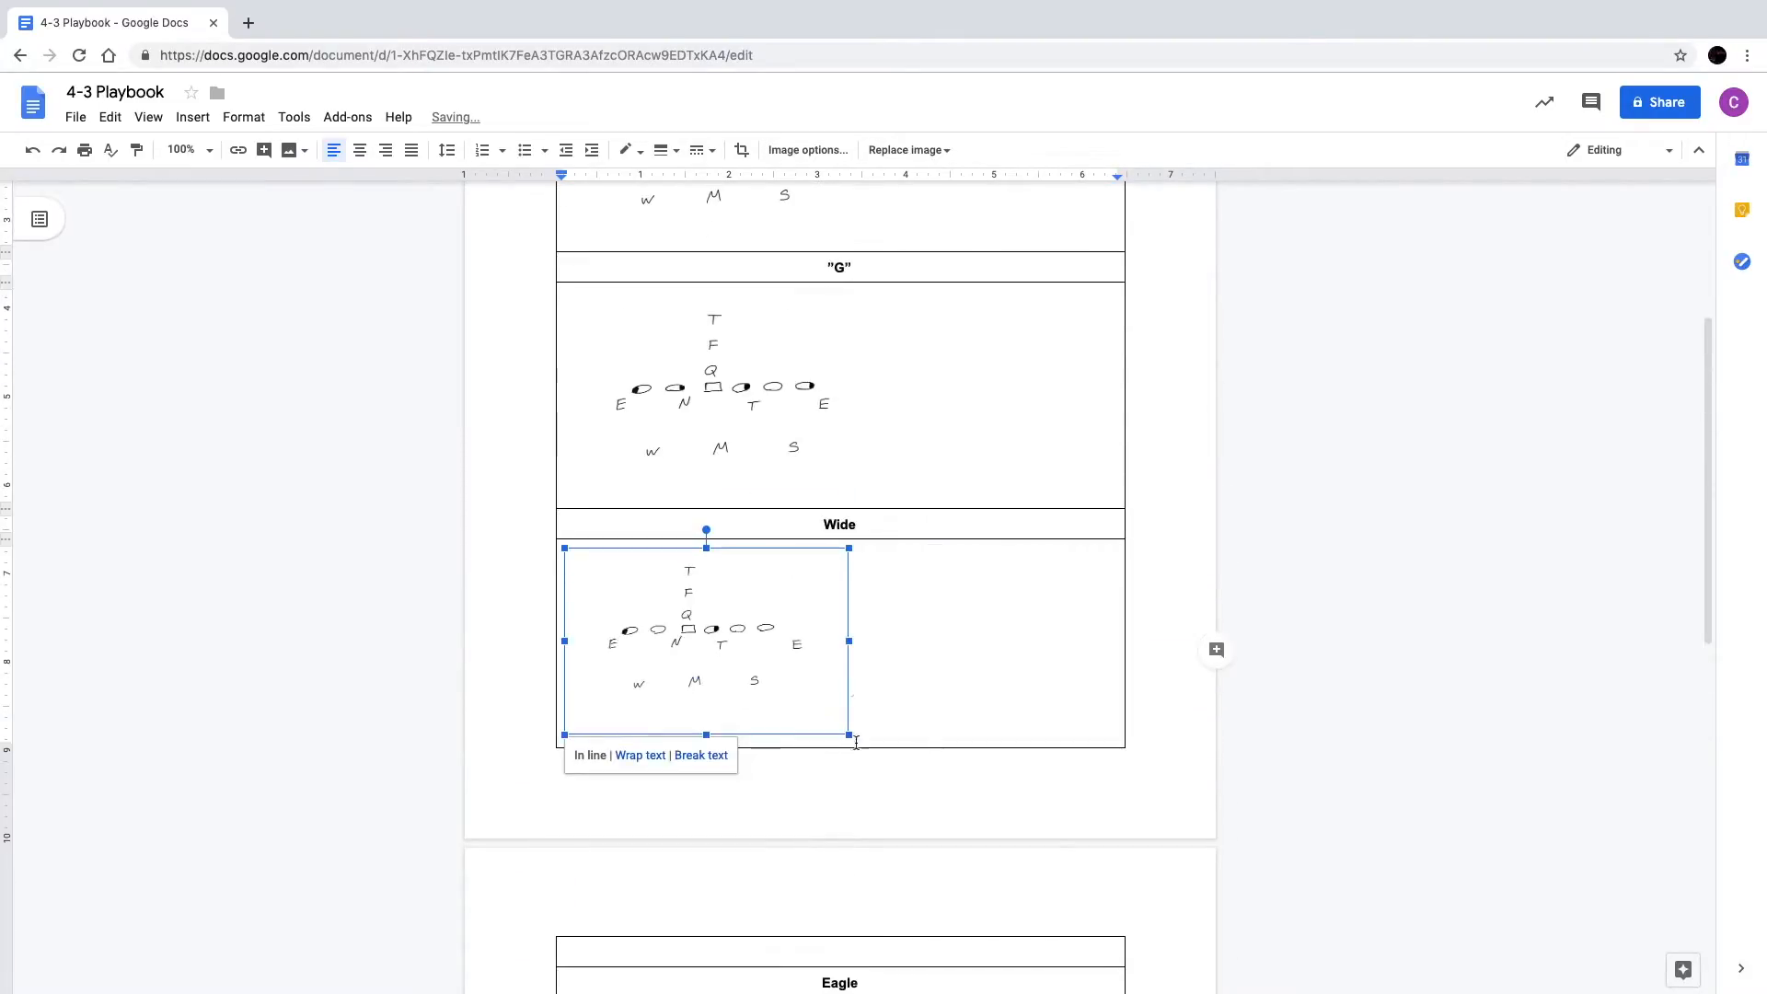
Step: Try to insert a table column to the left of the Over column, and undo it
click(1109, 381)
right_click(1117, 333)
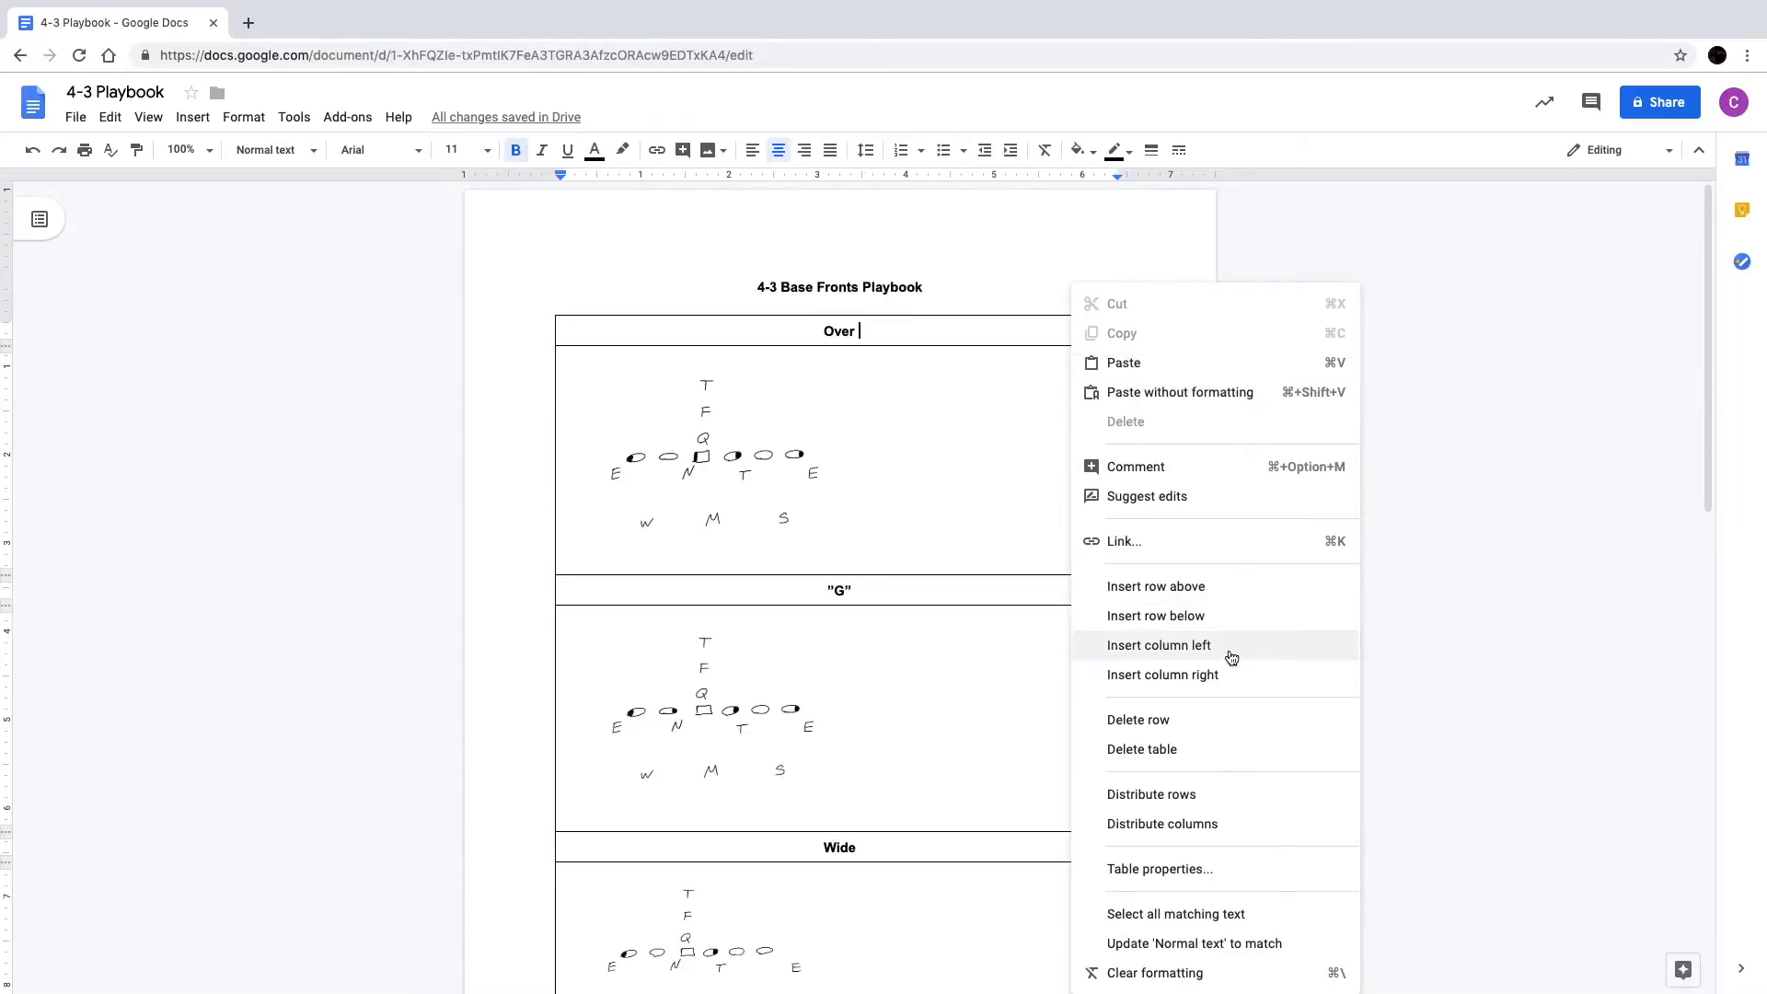
click(1227, 649)
click(32, 149)
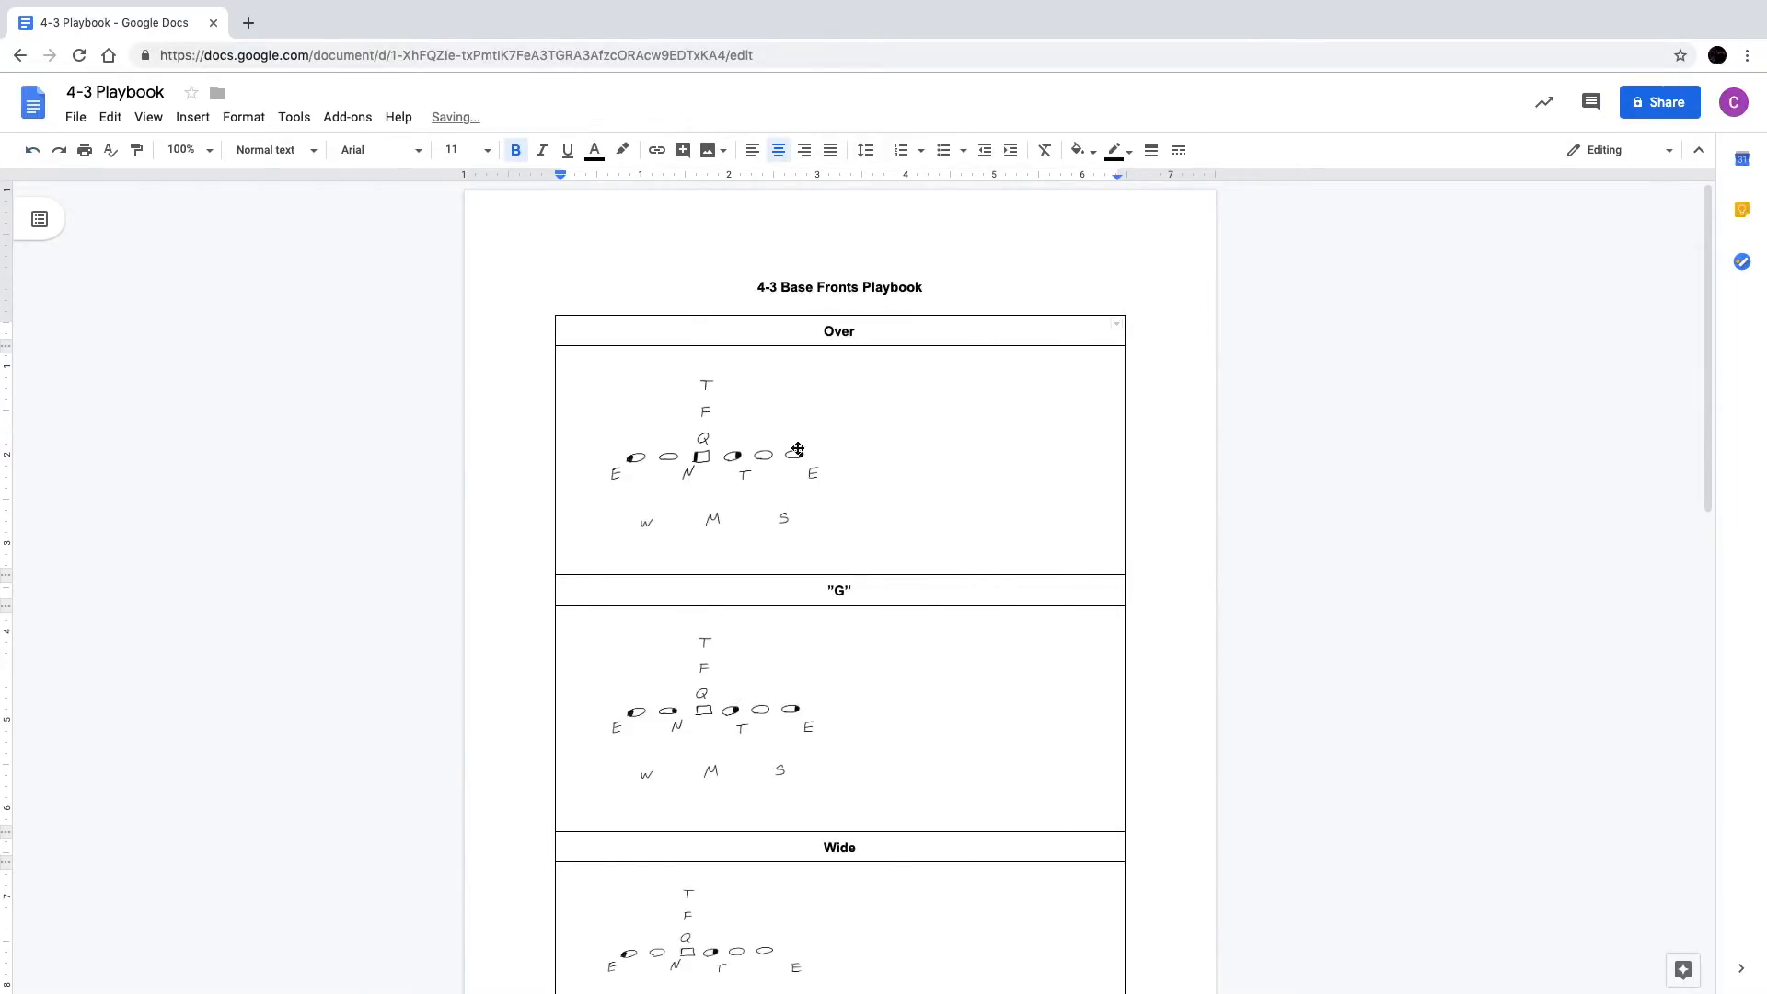
Step: Insert a table column to the right of the diagrams and label its header cell beside Over as Eagle
right_click(547, 400)
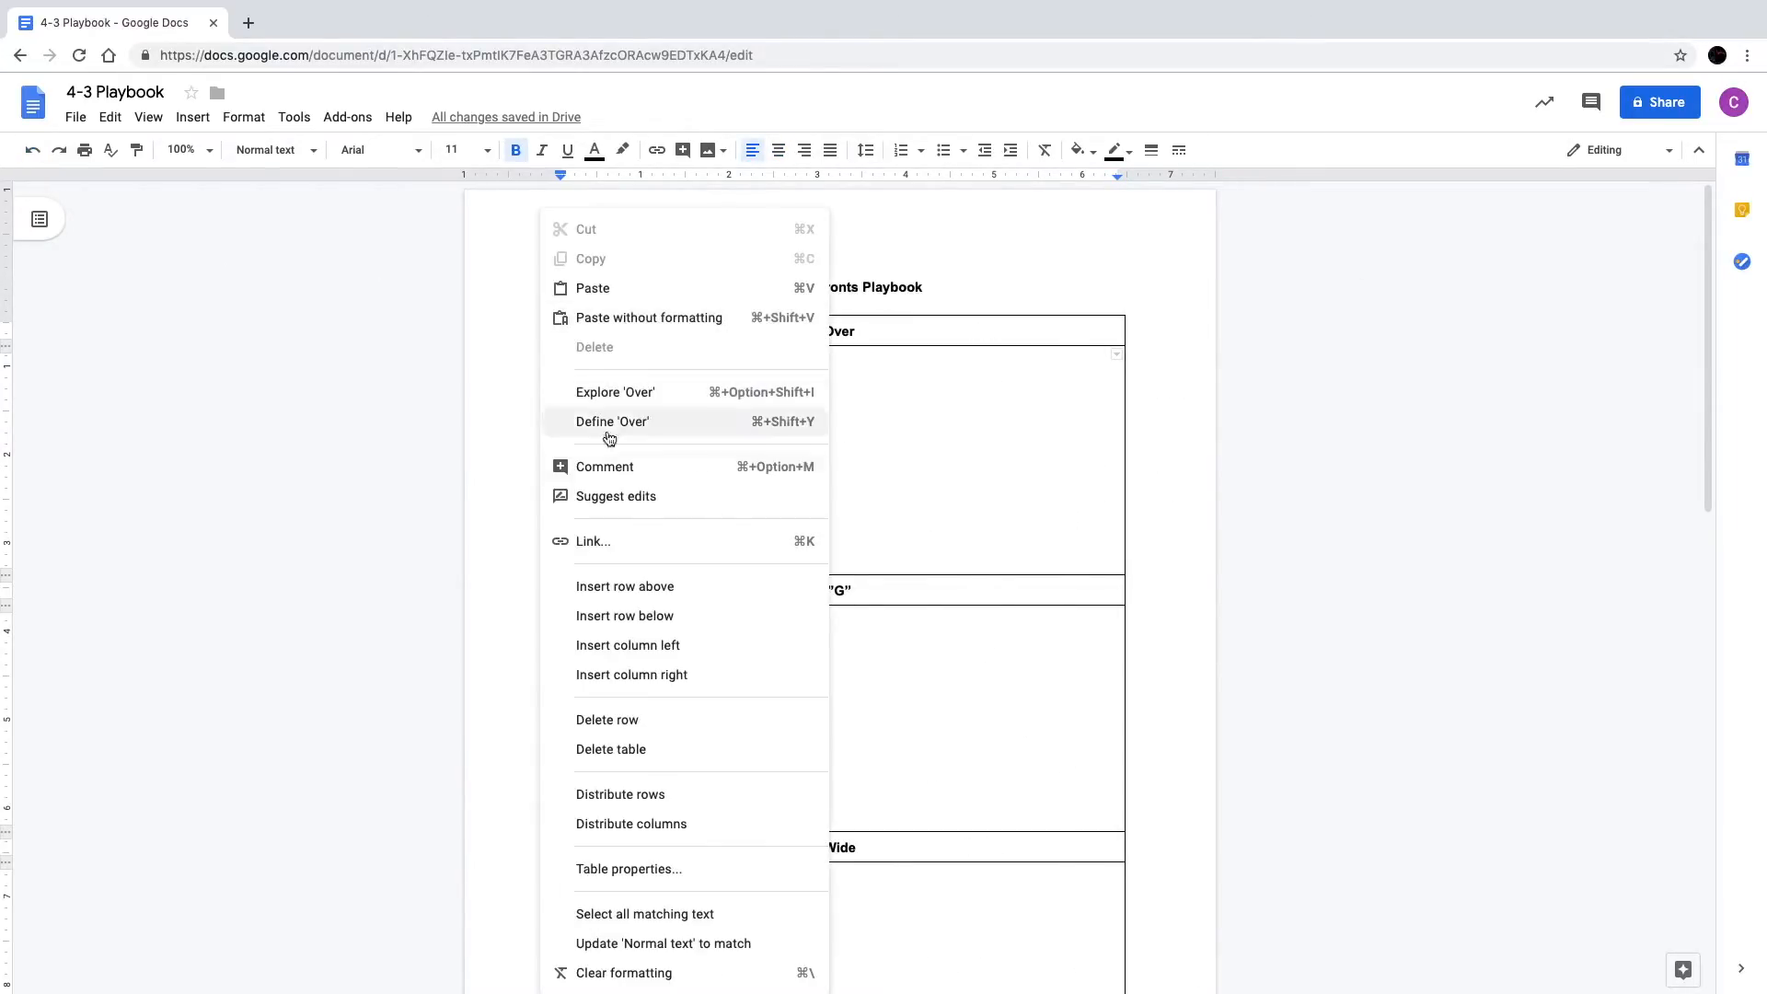
click(632, 674)
scroll(975, 406, down, 6)
scroll(936, 416, up, 6)
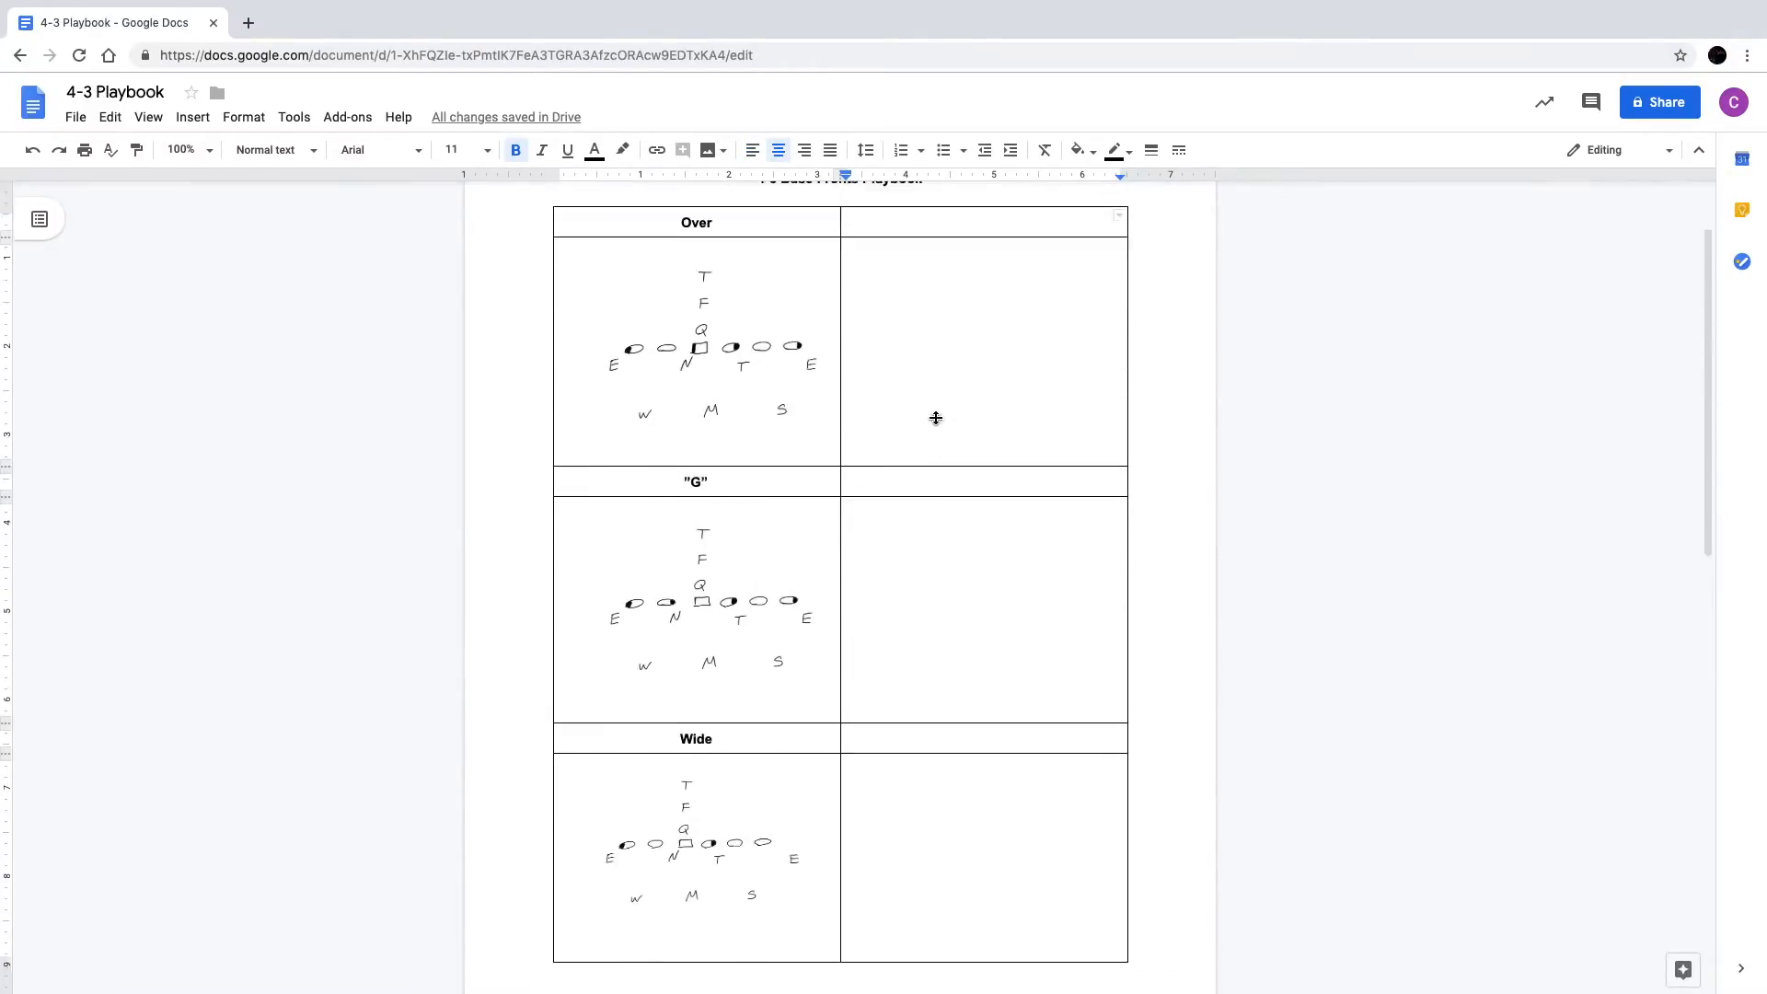
text(Eagle)
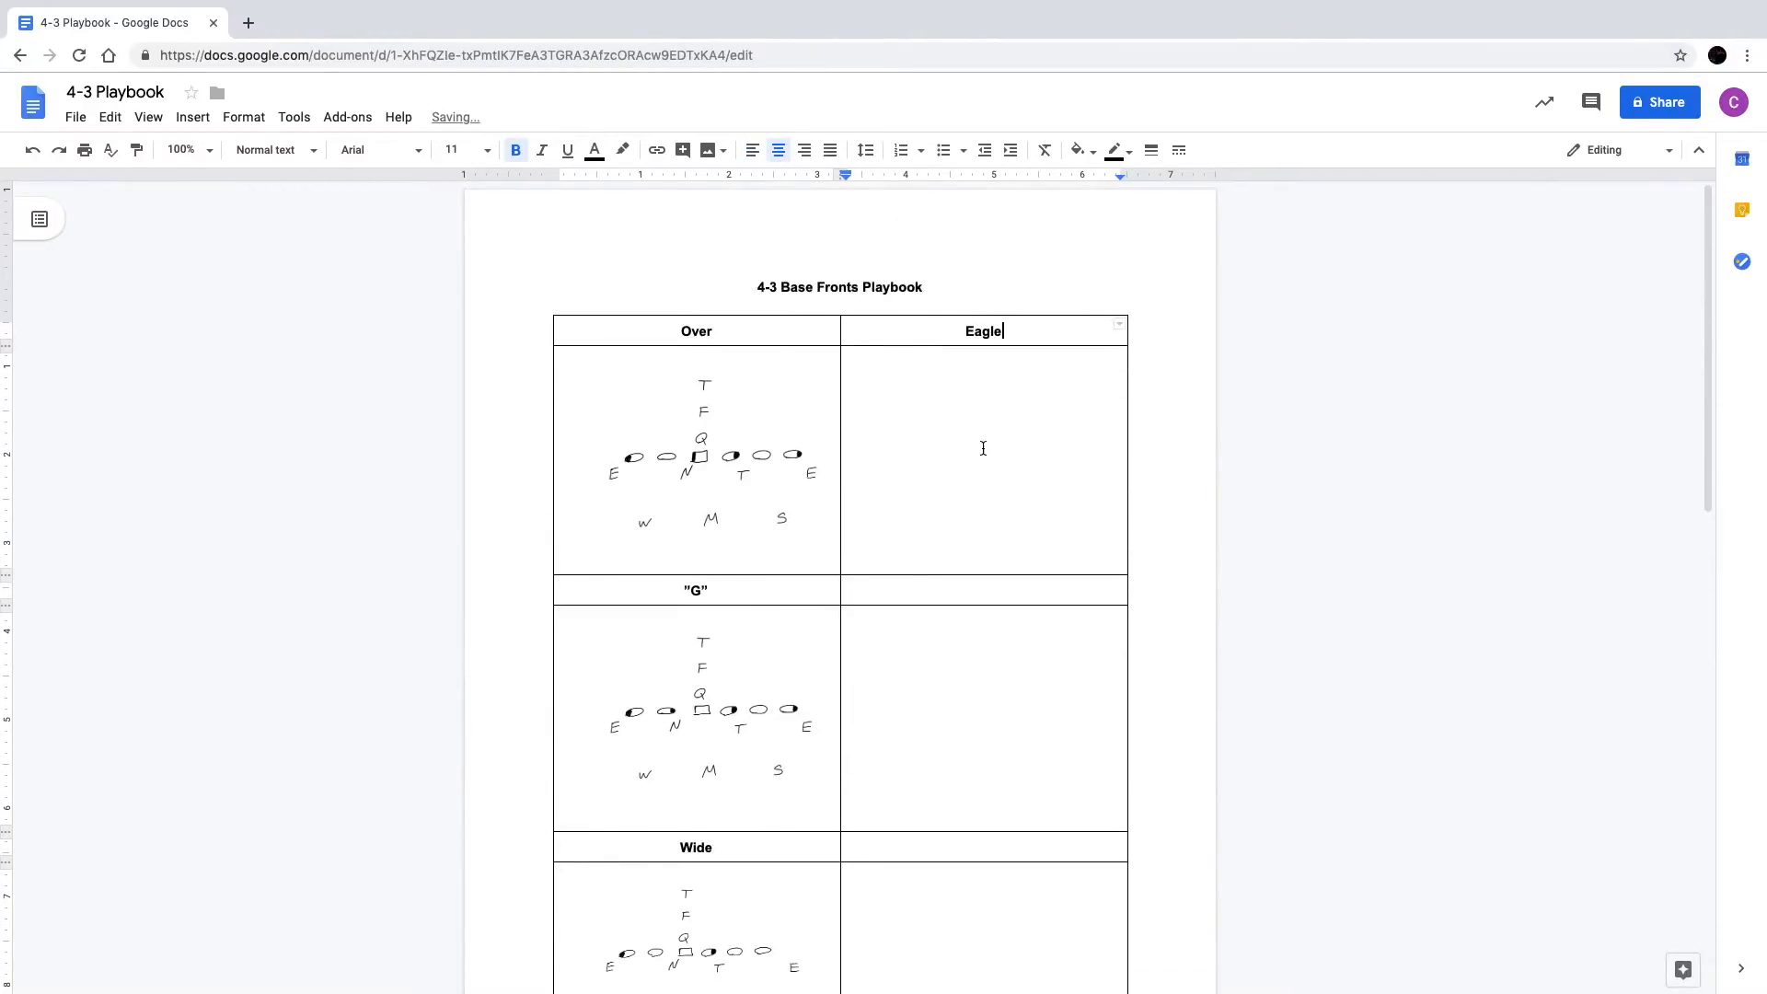
Step: Move the Eagle diagram from the second page into the empty cell below the new Eagle label
scroll(983, 445, down, 7)
click(714, 710)
right_click(714, 710)
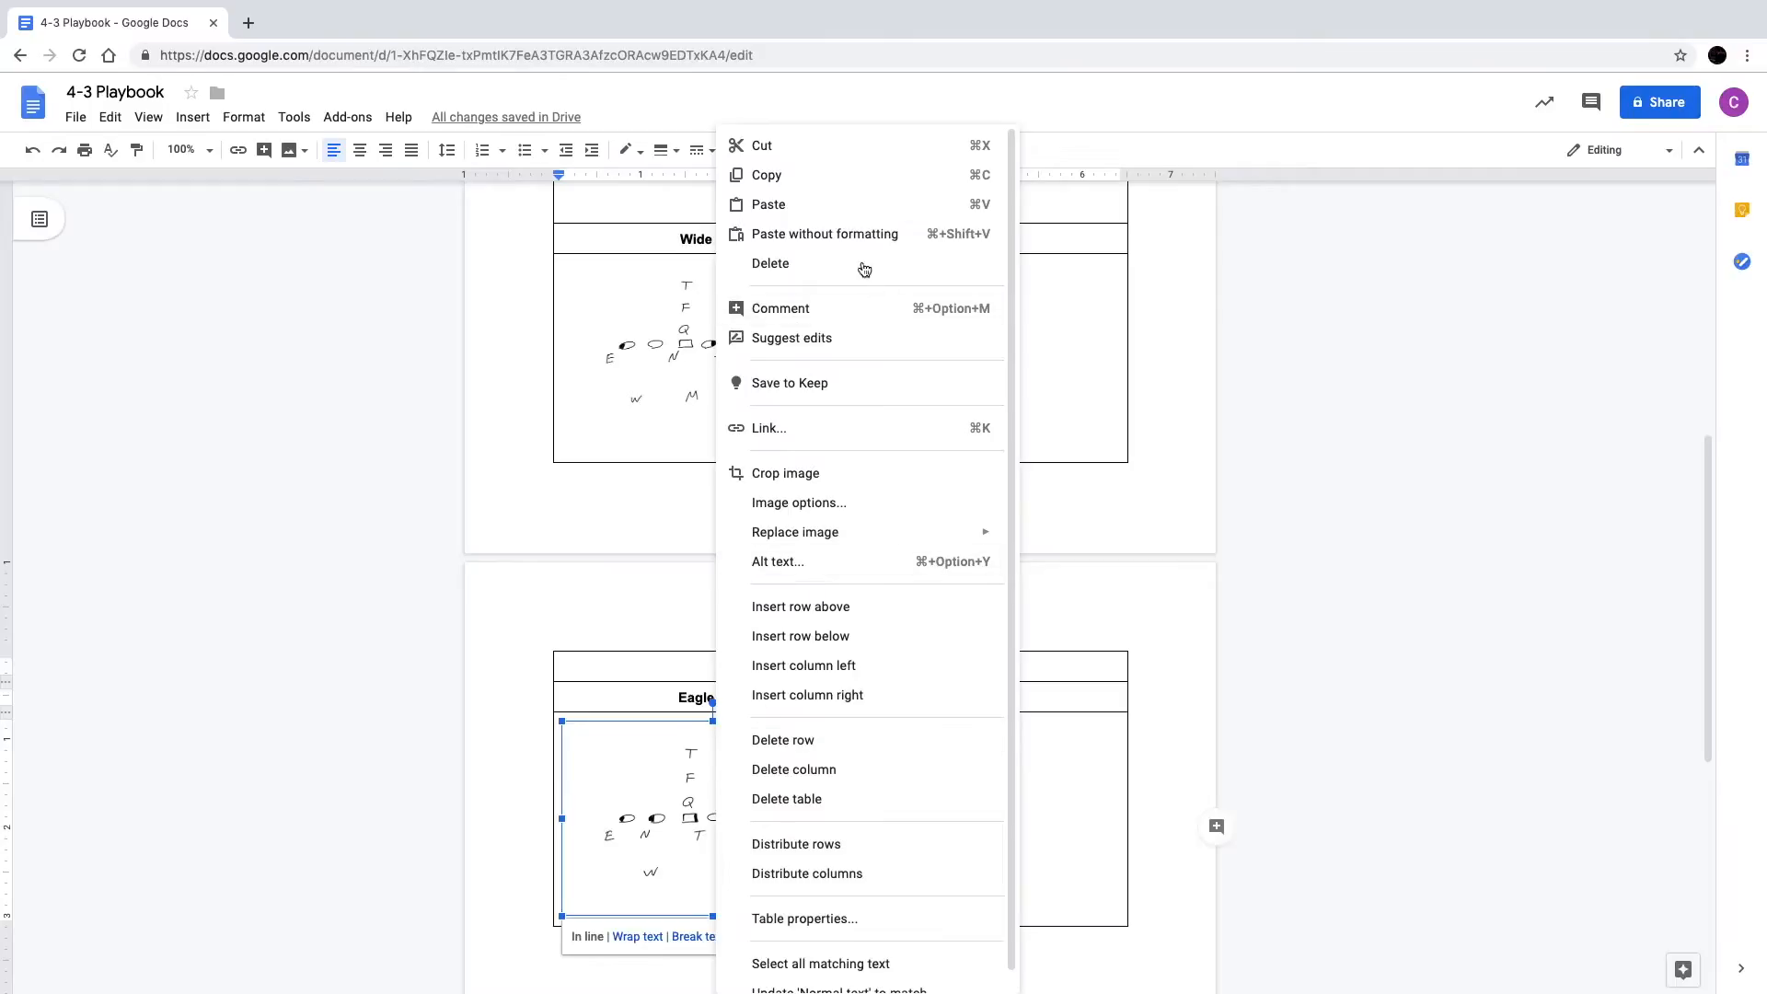
click(837, 162)
scroll(938, 362, up, 7)
scroll(938, 362, up, 1)
right_click(930, 362)
right_click(896, 371)
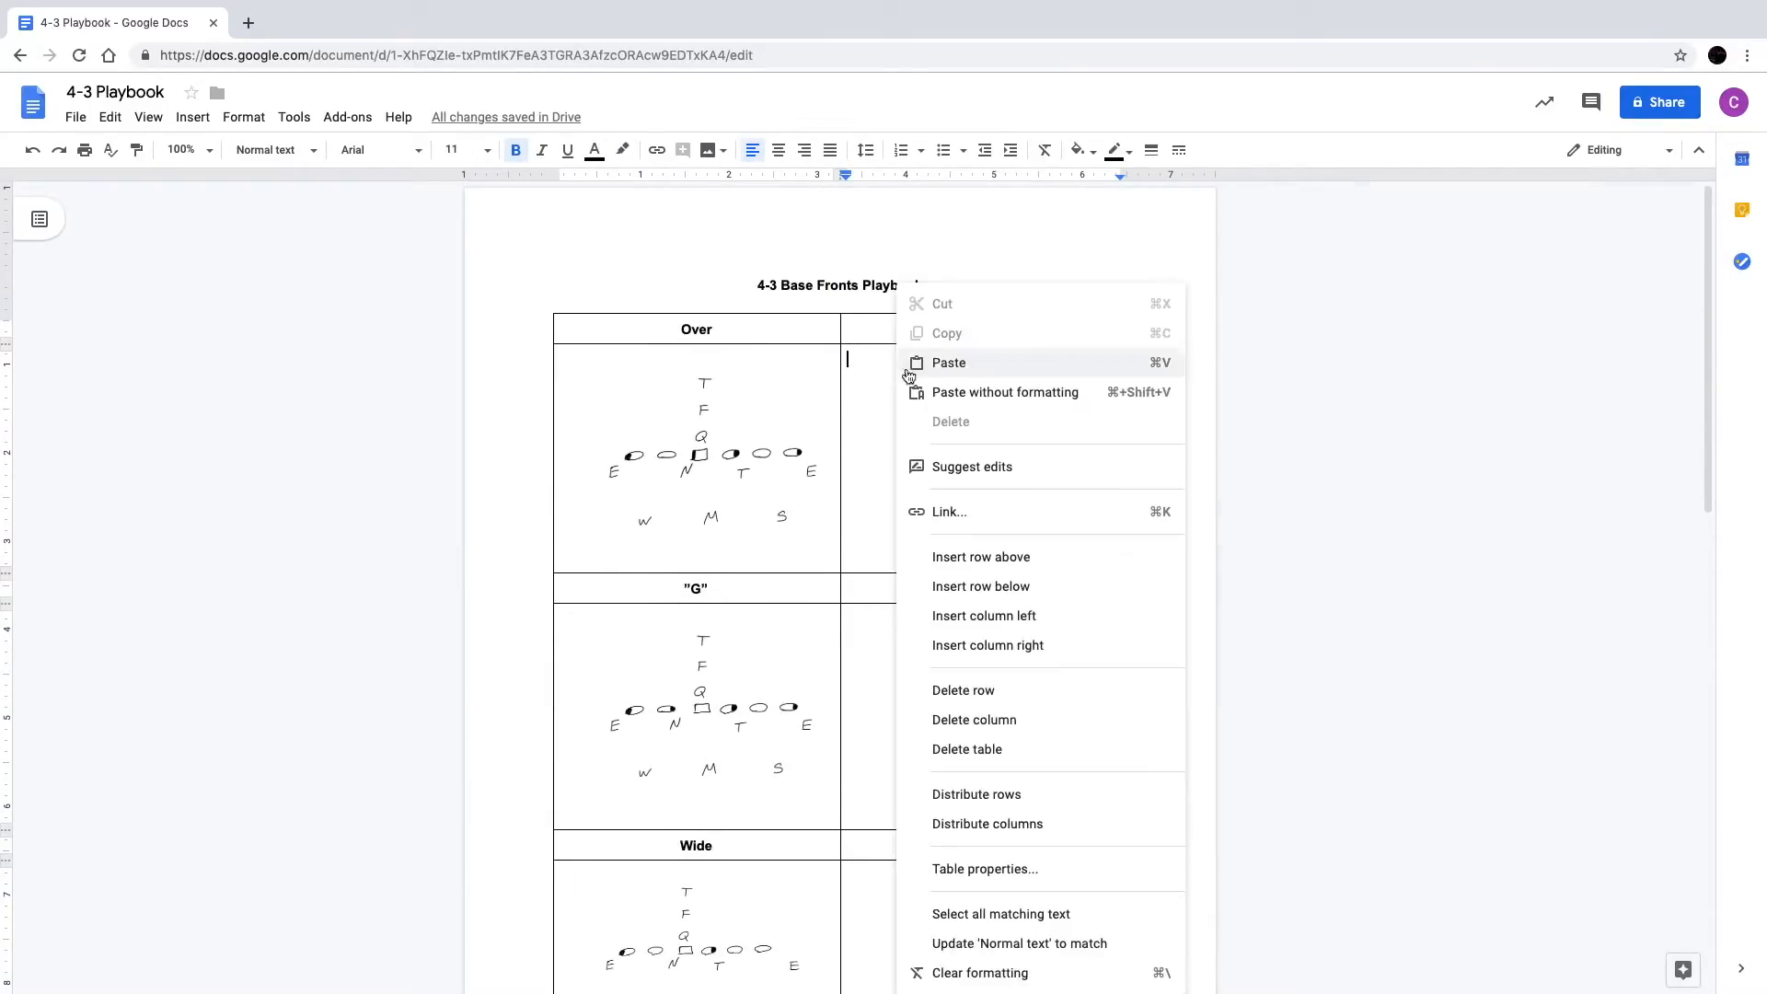
click(955, 365)
Step: Enlarge the moved Eagle diagram proportionally until its frame extends slightly past the table's outer edge
click(1010, 468)
drag(1123, 532, 1142, 543)
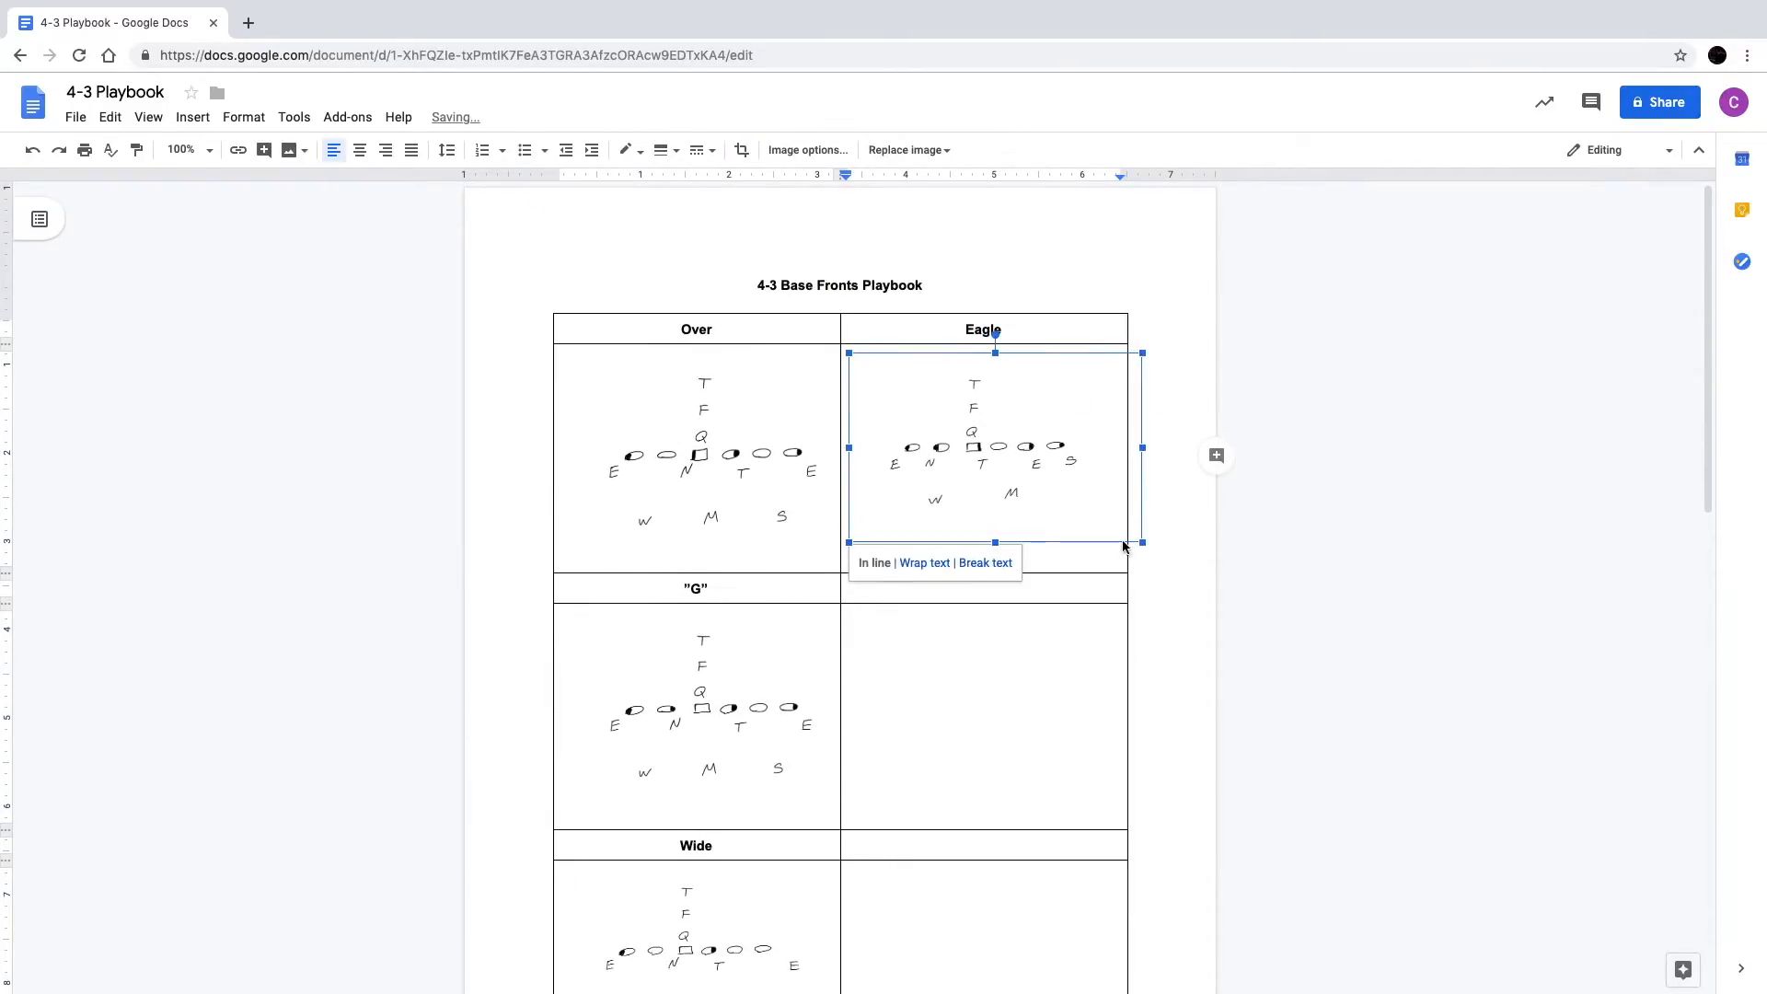
click(1163, 578)
scroll(1057, 568, down, 1)
scroll(868, 507, down, 1)
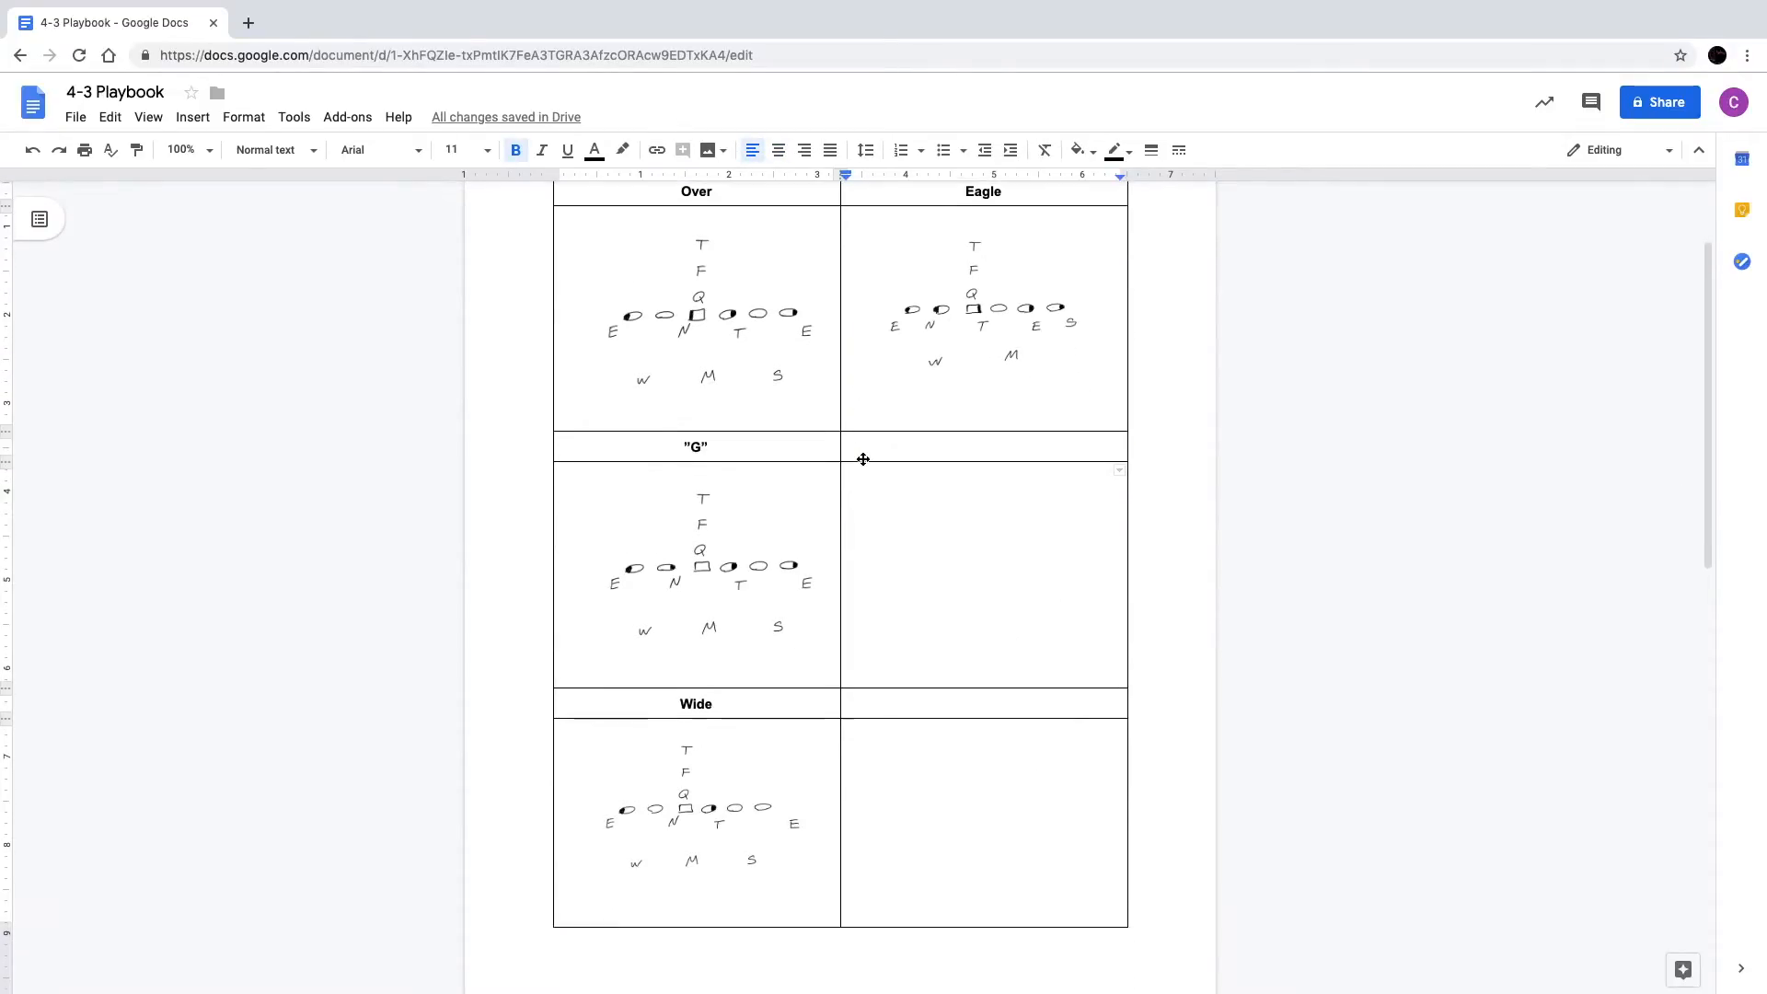
scroll(1006, 521, down, 1)
scroll(1006, 521, up, 2)
scroll(1006, 522, up, 1)
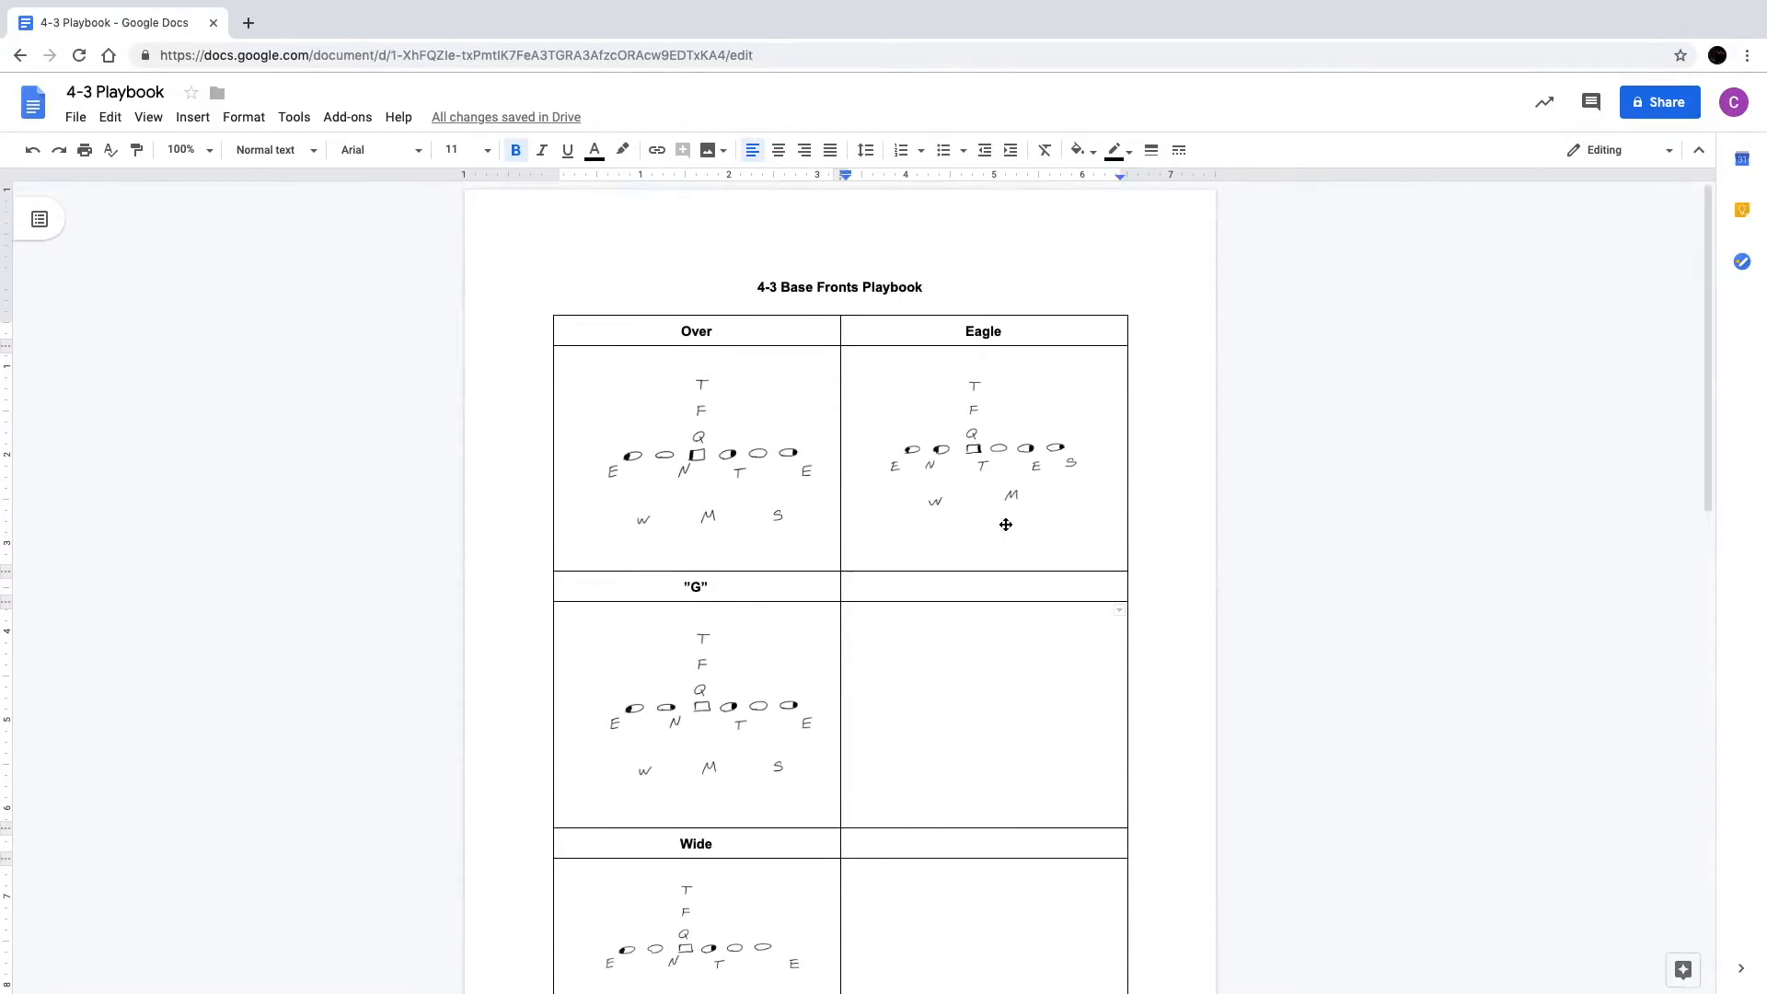
Step: Enlarge the Eagle and "G" diagrams slightly to match the size of the Over diagram
scroll(1005, 524, down, 2)
click(769, 425)
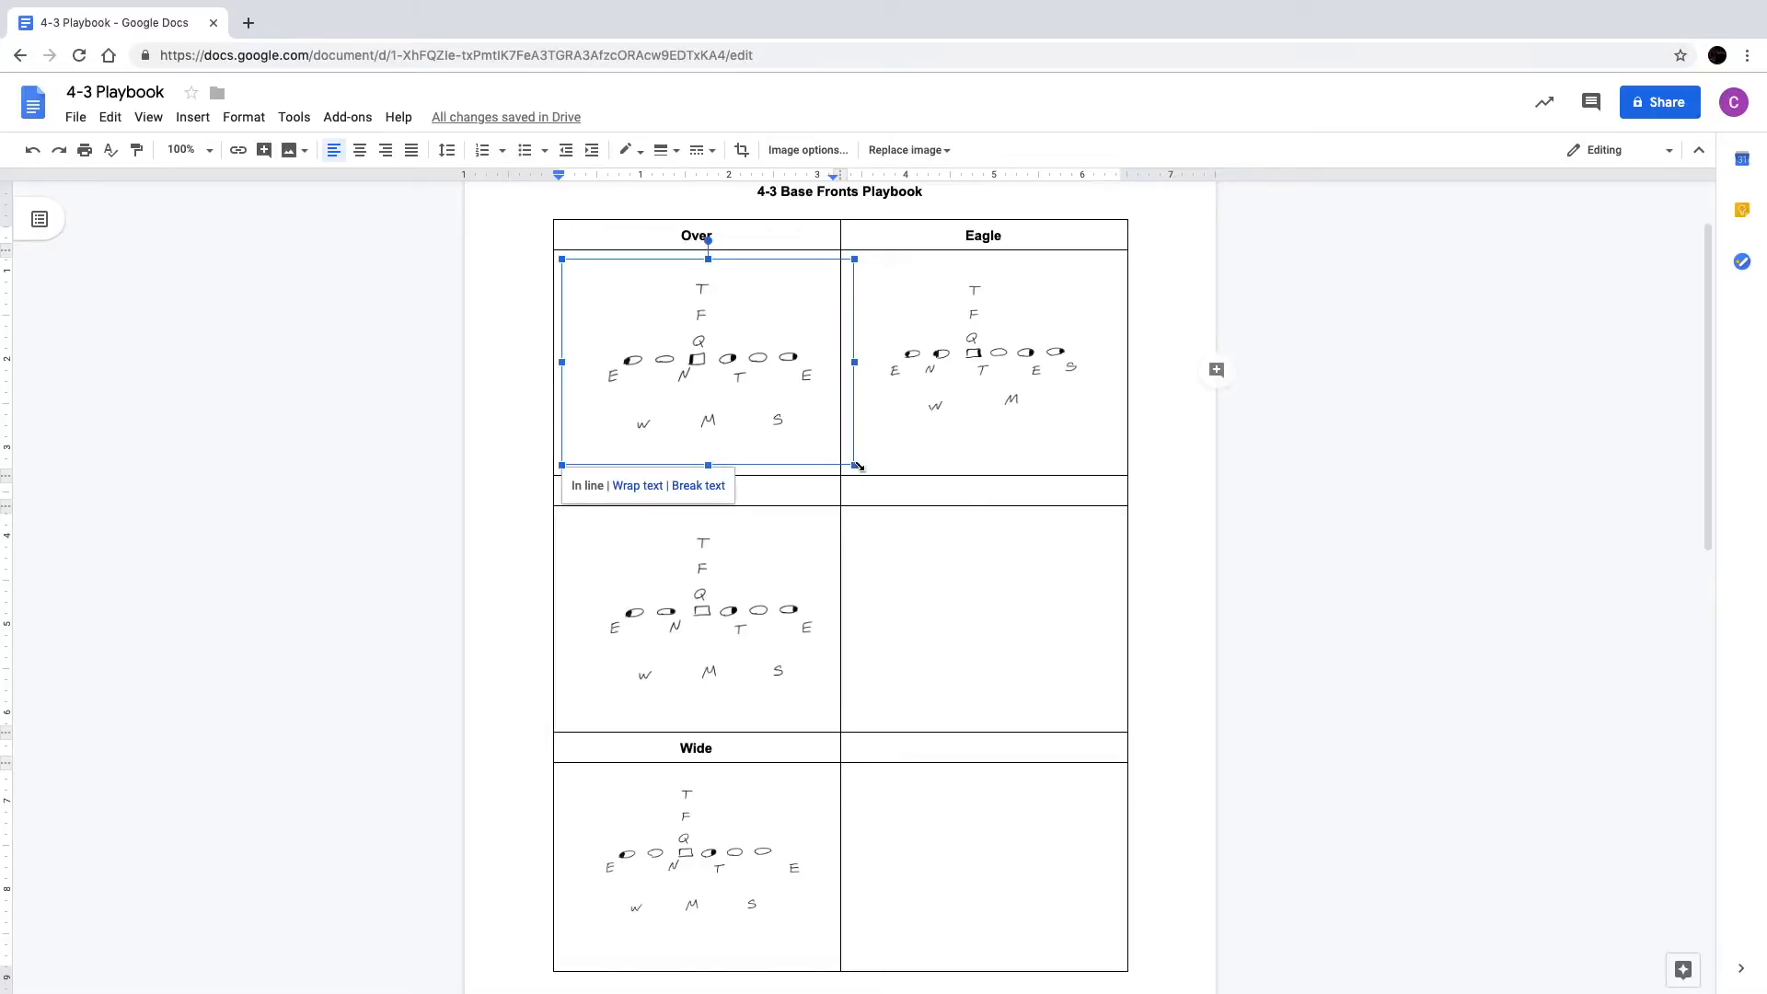
click(1113, 437)
drag(1145, 452, 1149, 456)
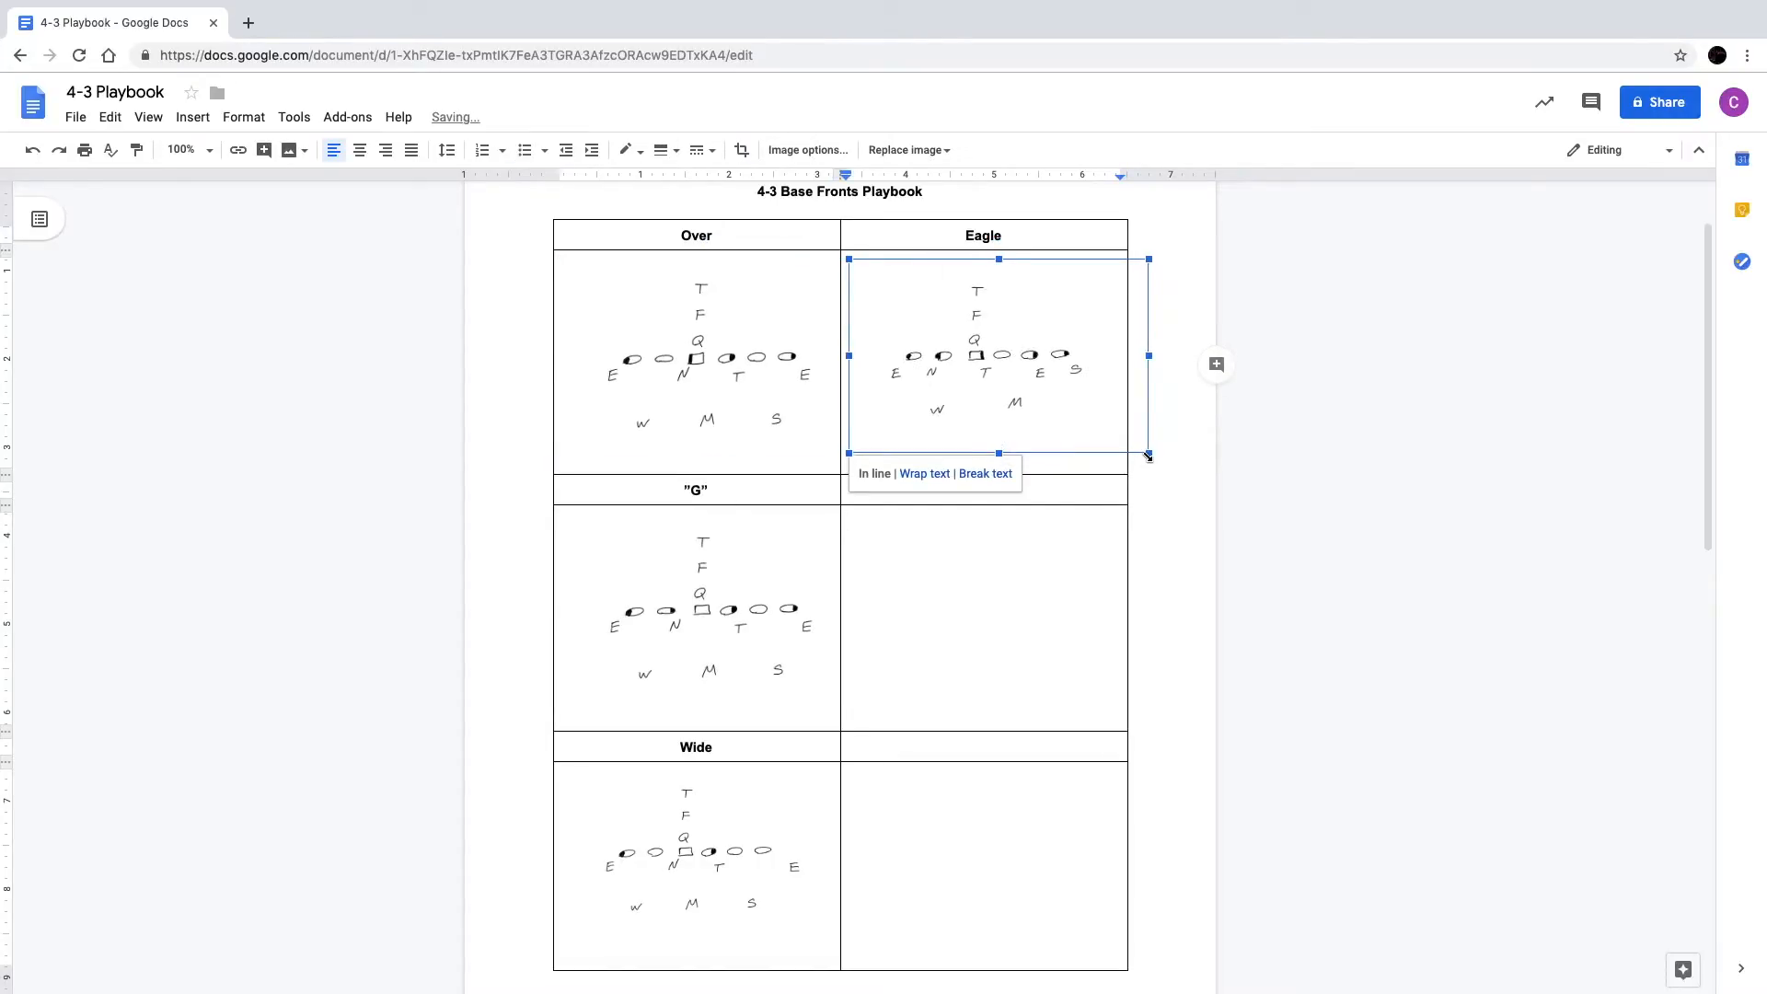
click(799, 649)
drag(860, 721, 863, 724)
Step: Stretch the Wide diagram horizontally until its frame extends slightly past its column's edge, keeping its height
scroll(835, 744, down, 1)
click(783, 778)
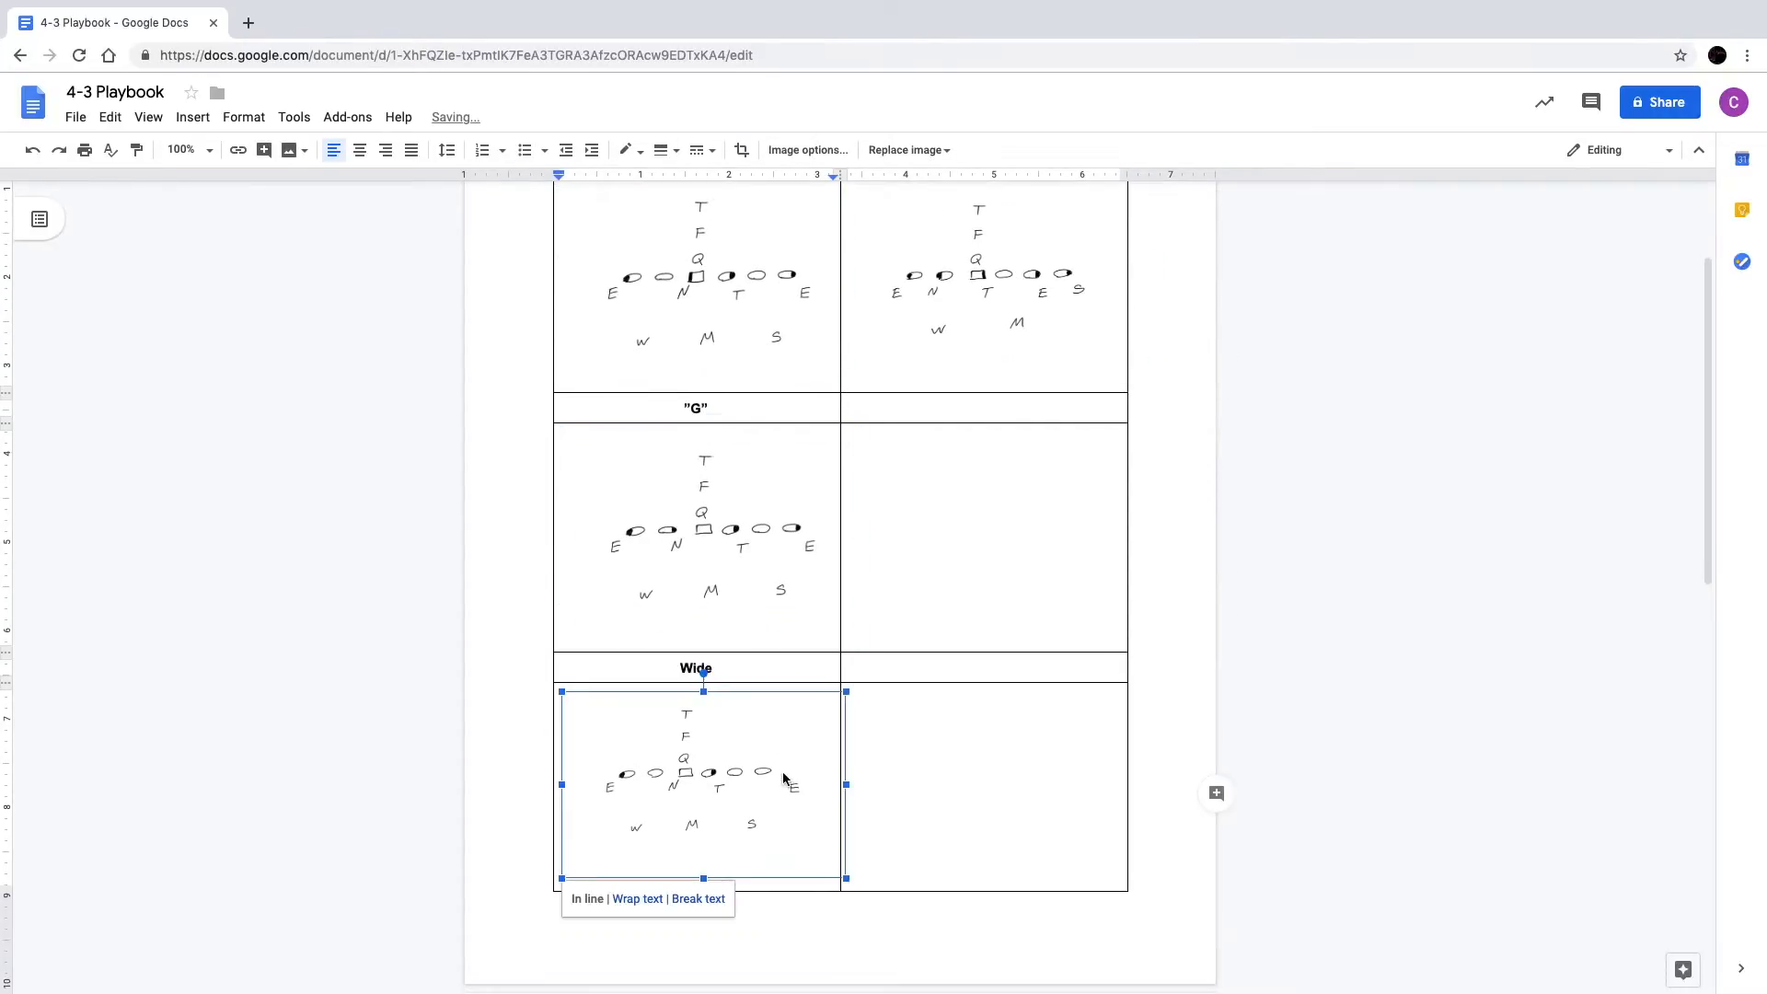
drag(847, 881, 836, 915)
scroll(875, 501, up, 1)
drag(845, 525, 855, 526)
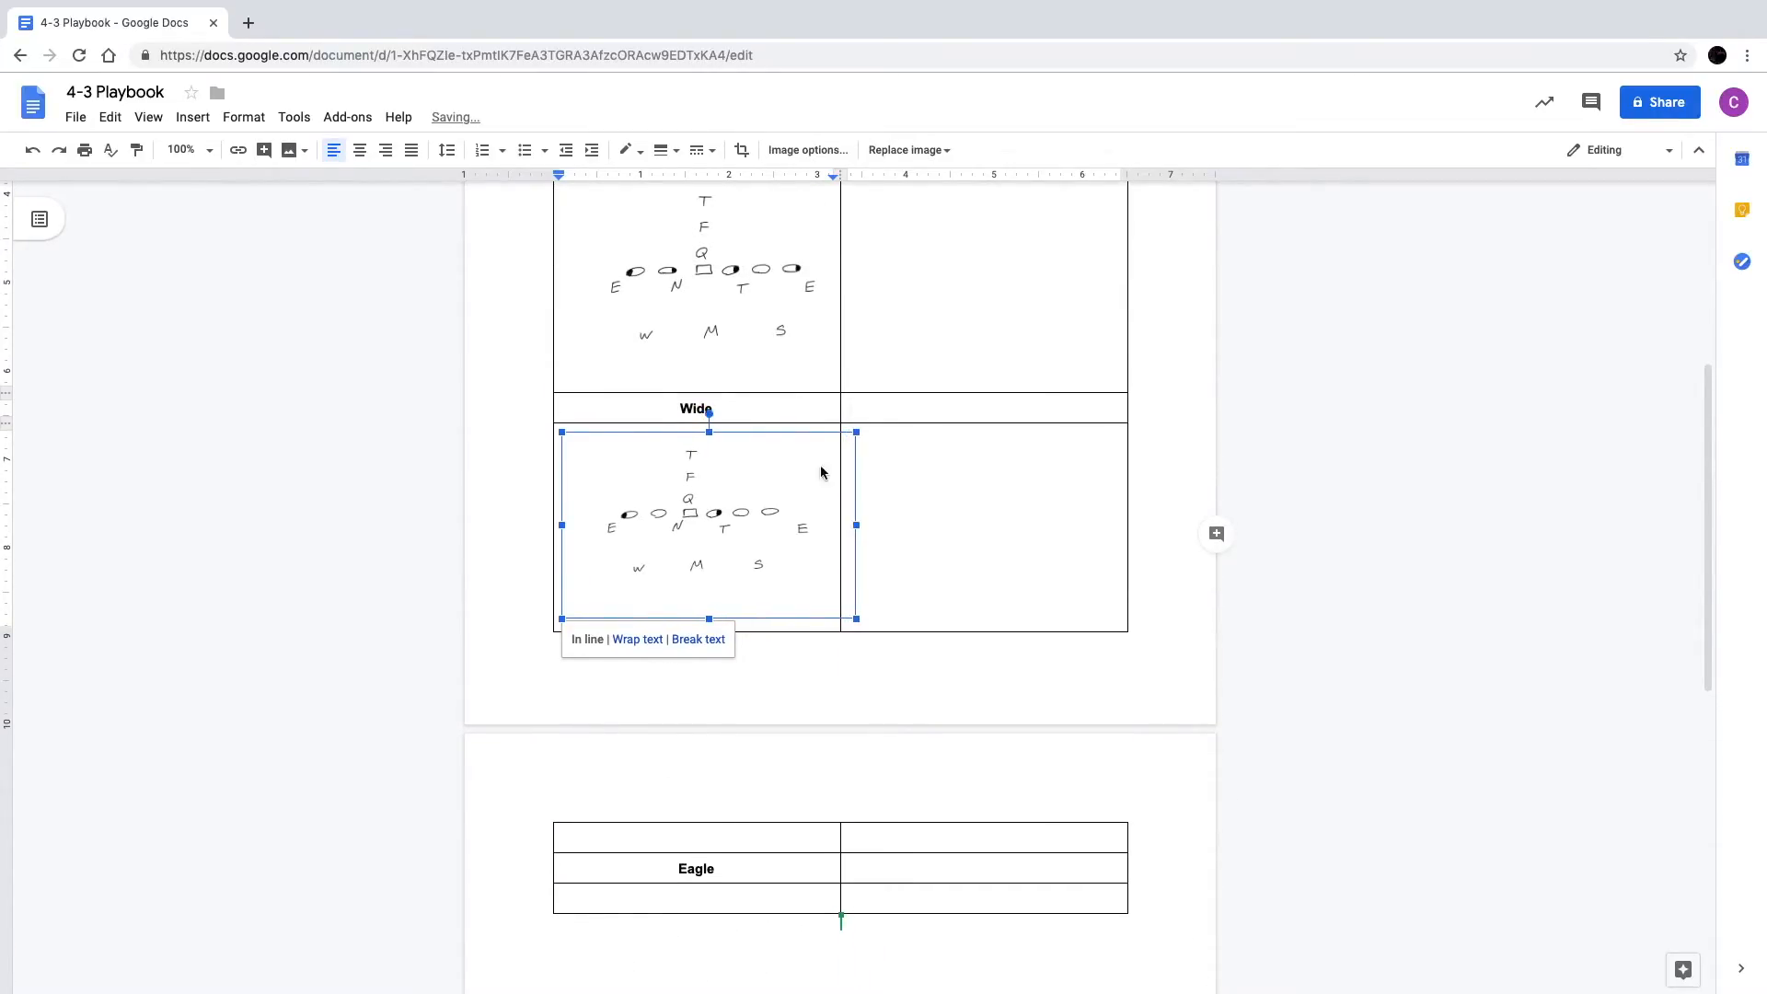
scroll(832, 537, up, 4)
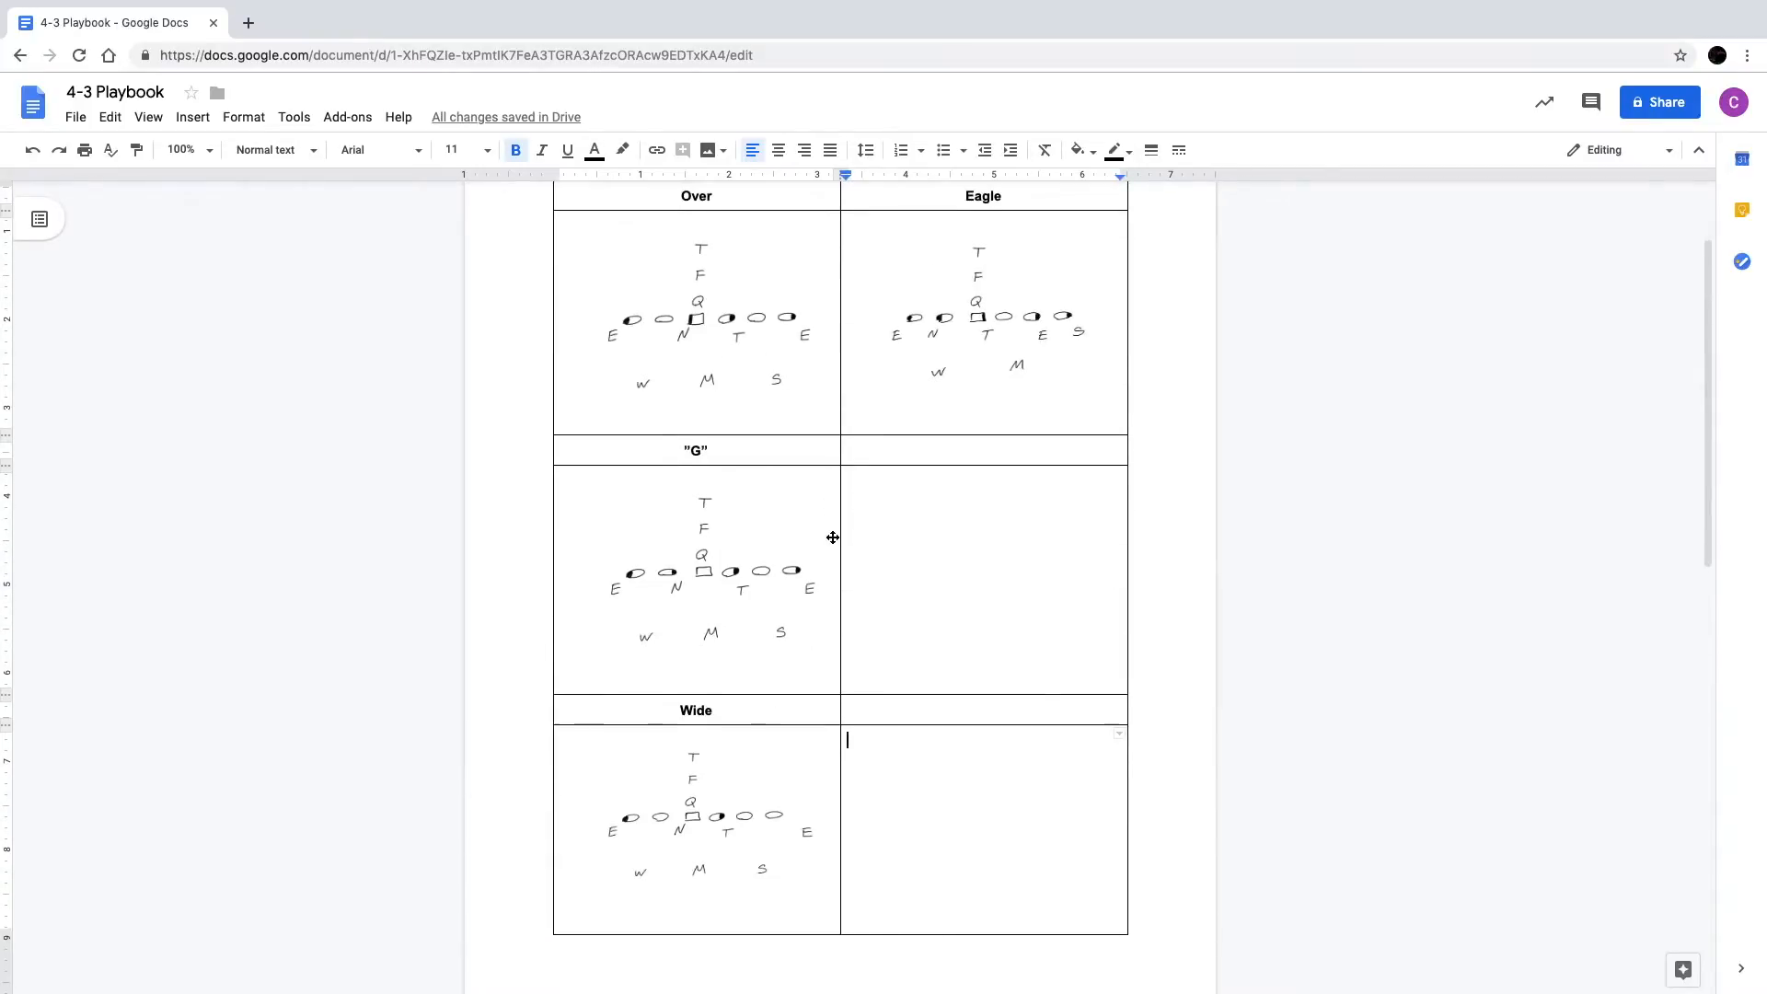
scroll(832, 537, up, 1)
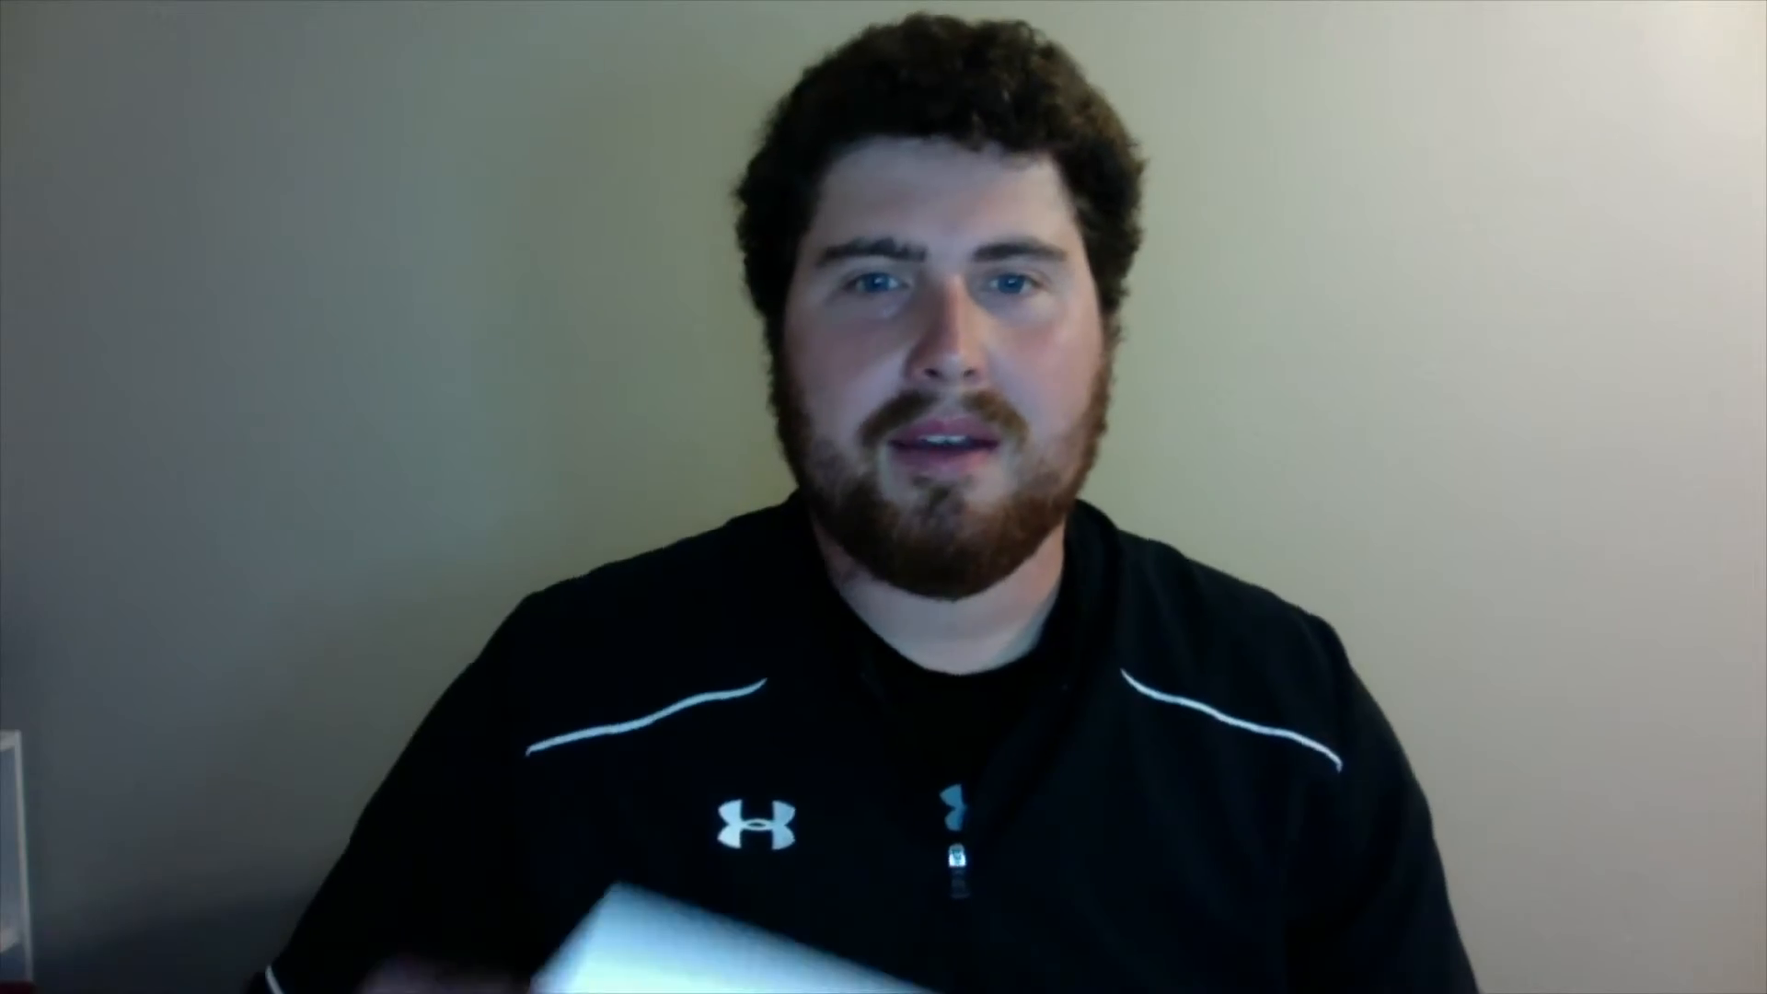